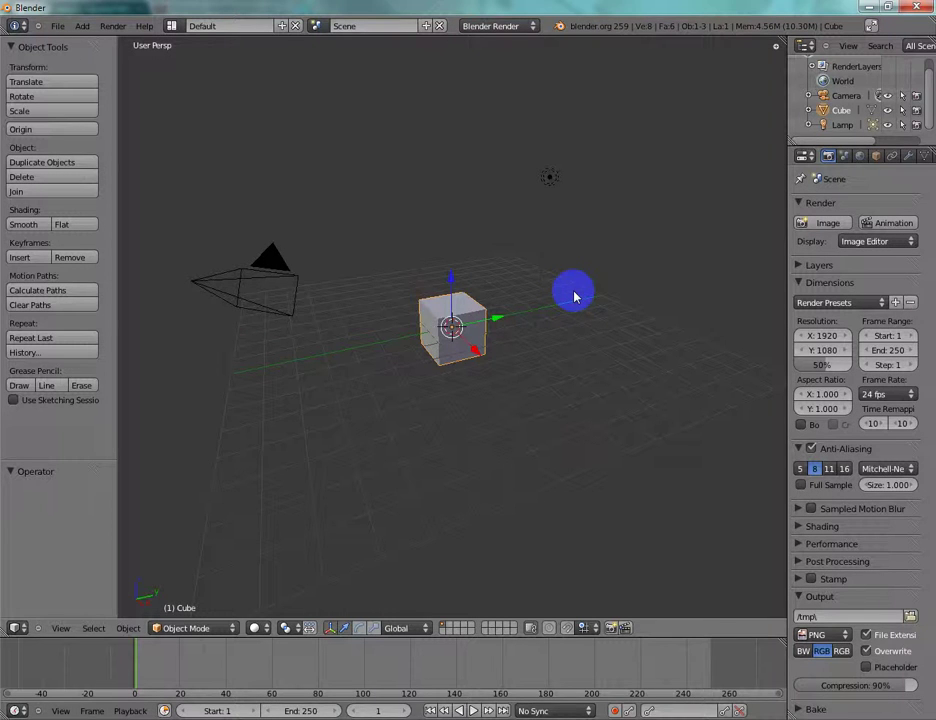
Examine the default scene with its cube, lamp and camera from several angles and zoom distances
{"action": "scroll", "coordinate": [520, 316], "scroll_direction": "up", "scroll_amount": 3}
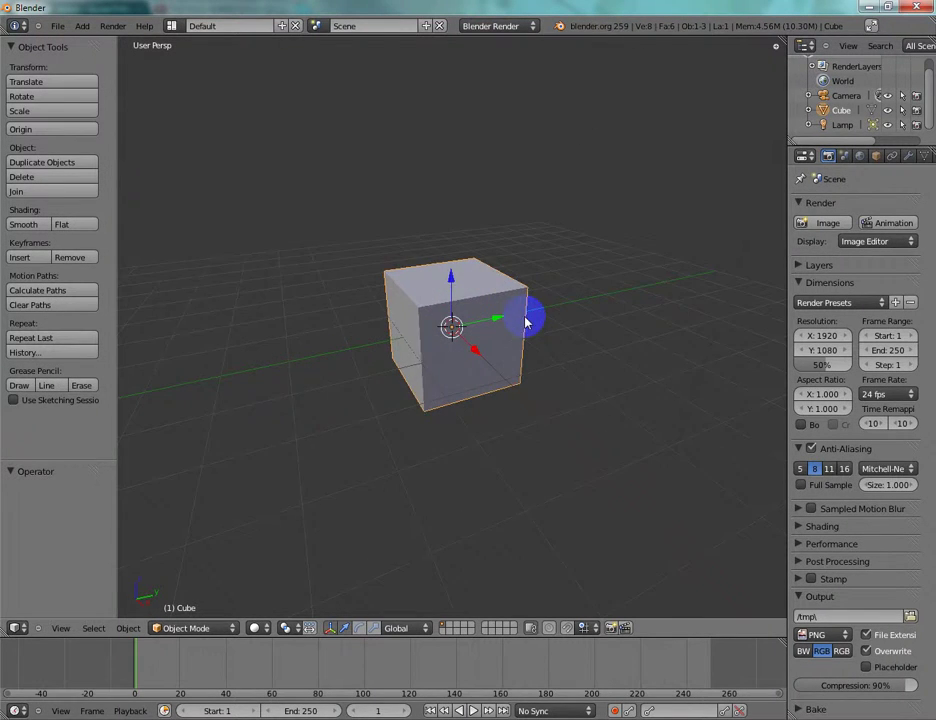
{"action": "scroll", "coordinate": [524, 321], "scroll_direction": "down", "scroll_amount": 3}
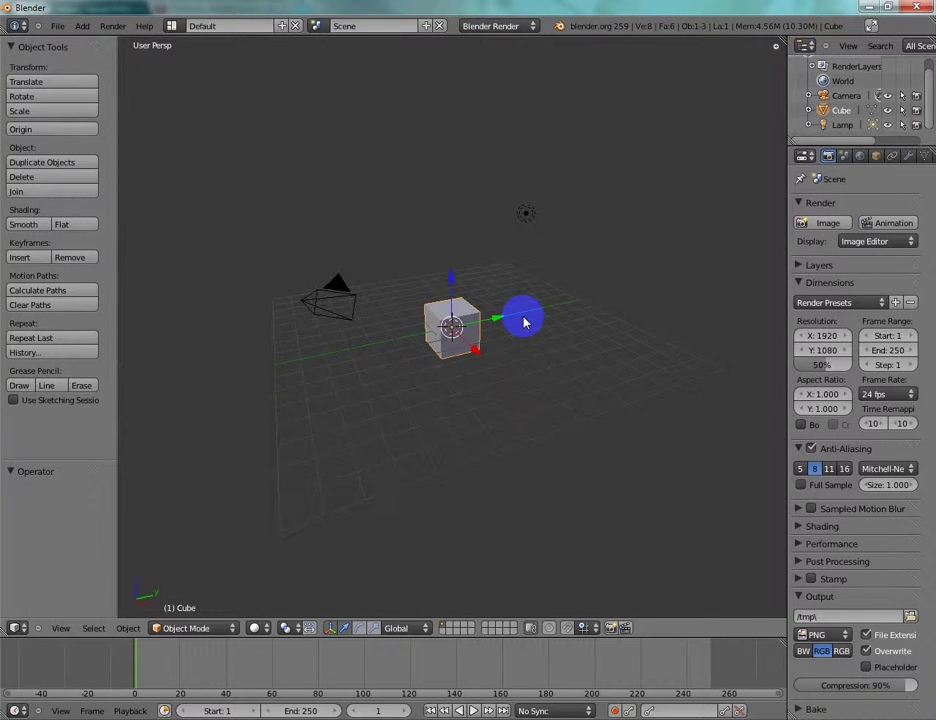
{"action": "key", "text": "KP_4"}
{"action": "key", "text": "KP_4"}
{"action": "key", "text": "KP_4"}
{"action": "key", "text": "KP_4"}
{"action": "key", "text": "KP_4"}
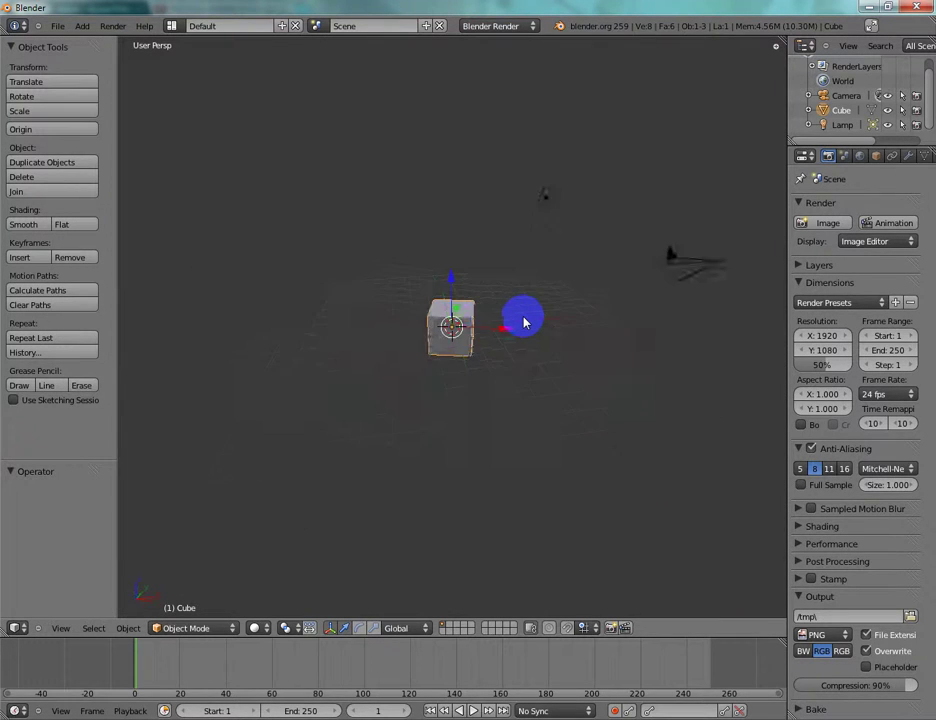
{"action": "key", "text": "KP_6"}
{"action": "key", "text": "KP_6"}
{"action": "middle_click_drag", "start_coordinate": [524, 321], "coordinate": [524, 321]}
{"action": "scroll", "coordinate": [524, 321], "scroll_direction": "down", "scroll_amount": 4}
{"action": "scroll", "coordinate": [524, 321], "scroll_direction": "up", "scroll_amount": 16}
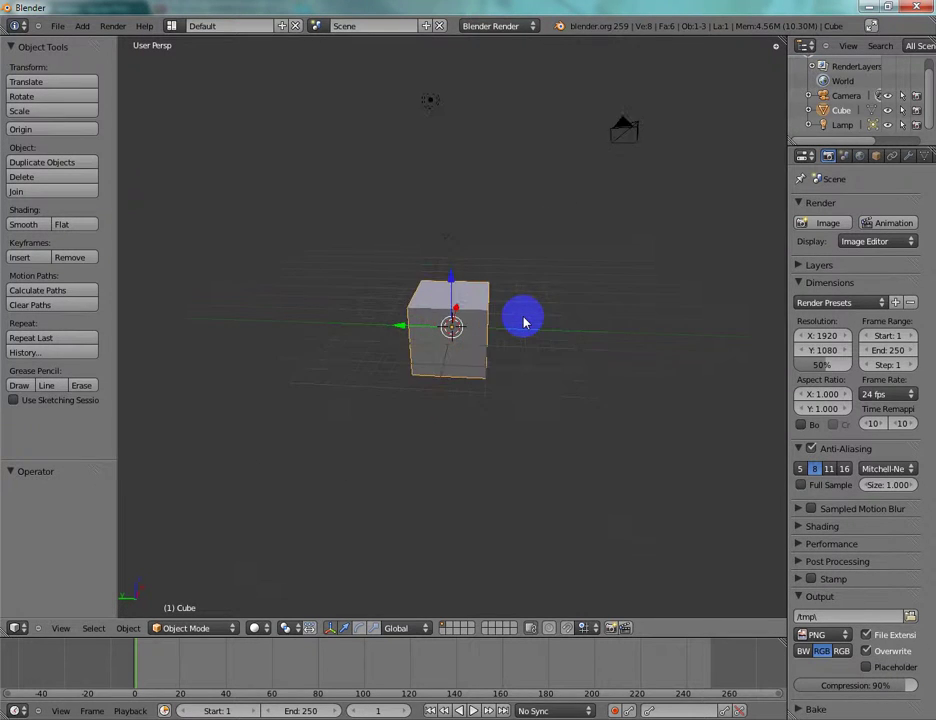
{"action": "scroll", "coordinate": [524, 321], "scroll_direction": "down", "scroll_amount": 10}
{"action": "middle_click_drag", "start_coordinate": [524, 321], "coordinate": [521, 322]}
Compare the scene in orthographic projection with its perspective projection
{"action": "key", "text": "KP_5"}
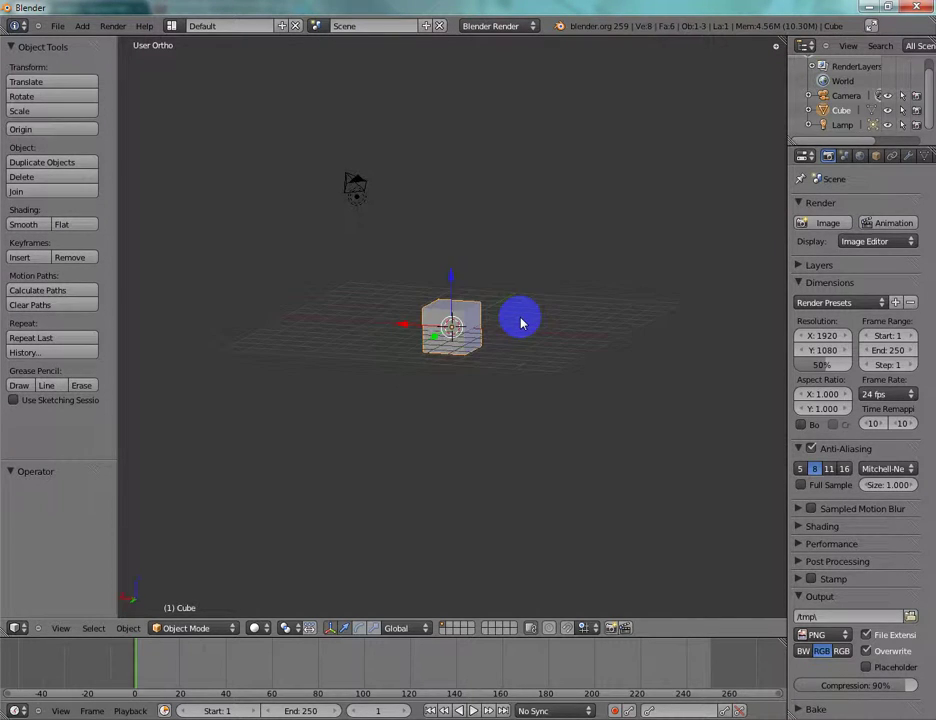
{"action": "key", "text": "KP_8"}
{"action": "key", "text": "KP_5"}
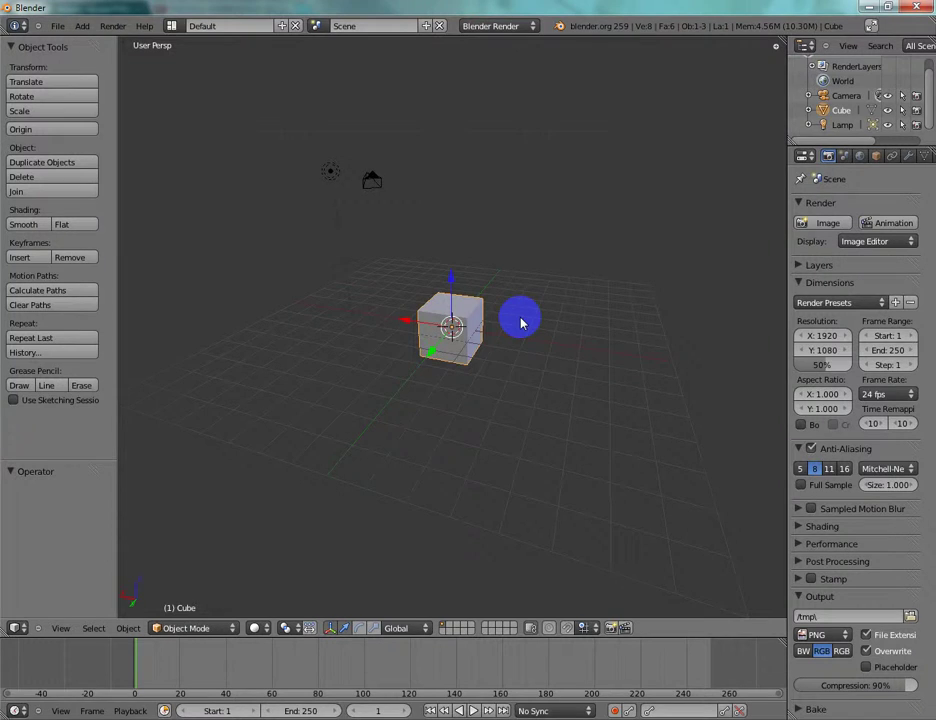
View the cube from the top, the right side and the front
{"action": "key", "text": "KP_7"}
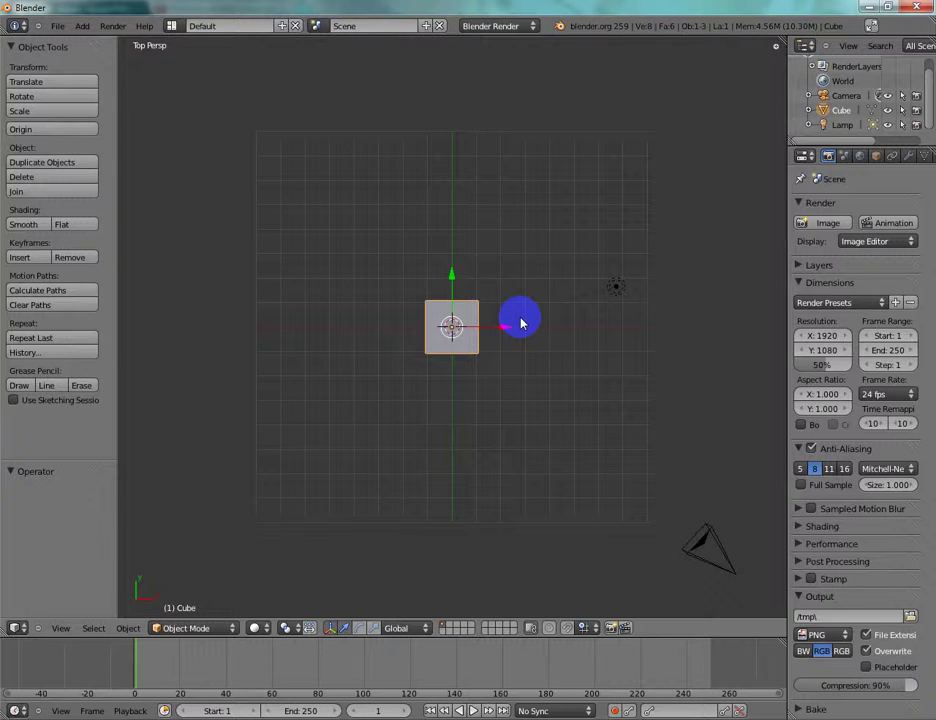
{"action": "key", "text": "KP_3"}
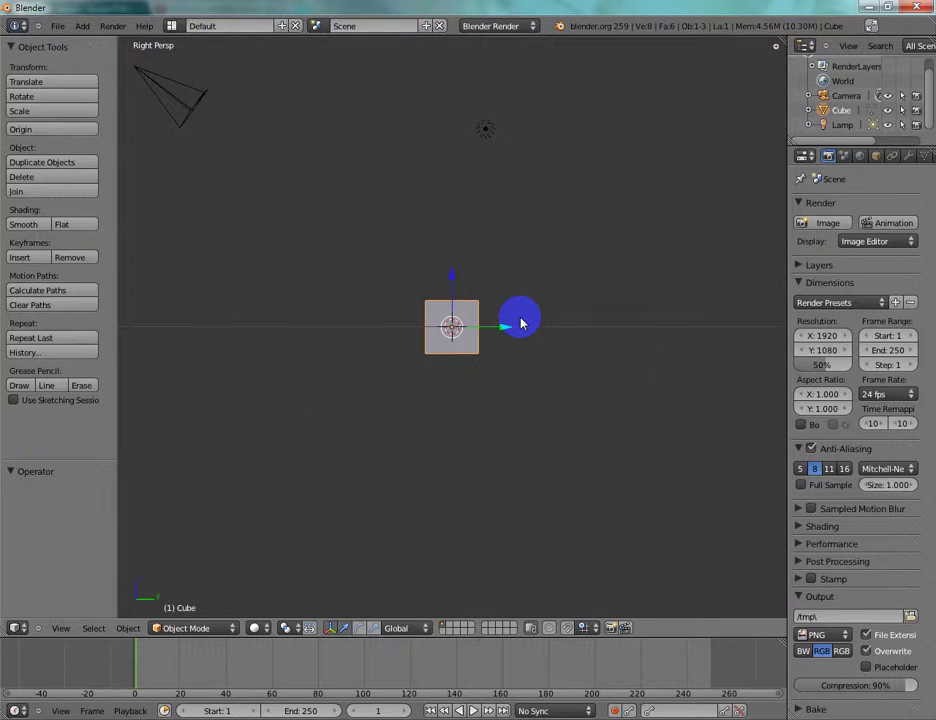
{"action": "key", "text": "KP_1"}
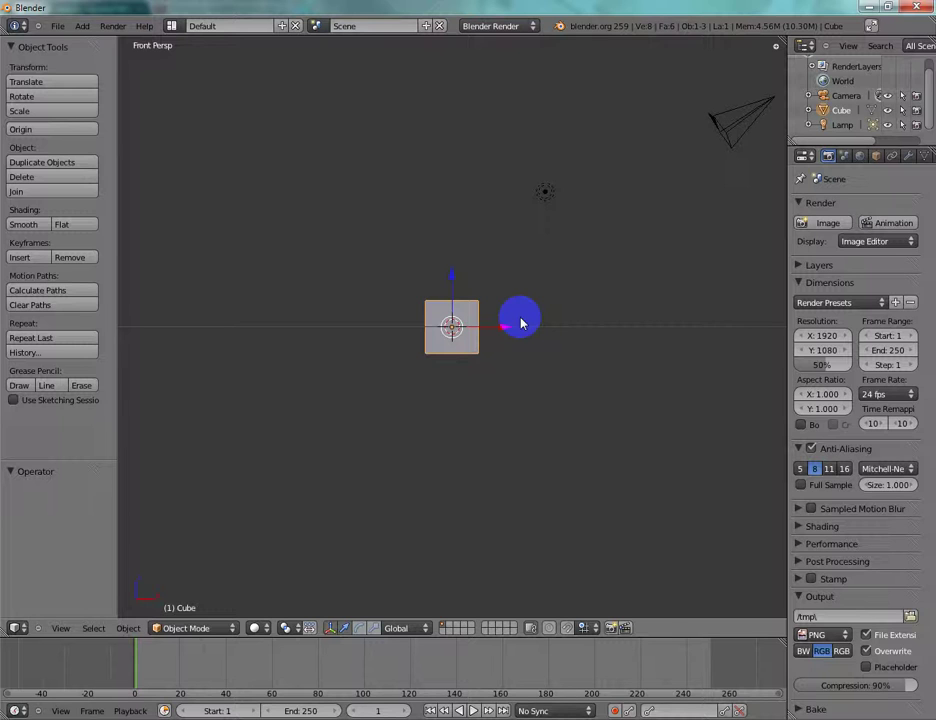
Examine the cube and the grid at close and far range from a slightly raised front angle
{"action": "key", "text": "KP_8"}
{"action": "key", "text": "KP_8"}
{"action": "scroll", "coordinate": [520, 322], "scroll_direction": "up", "scroll_amount": 10}
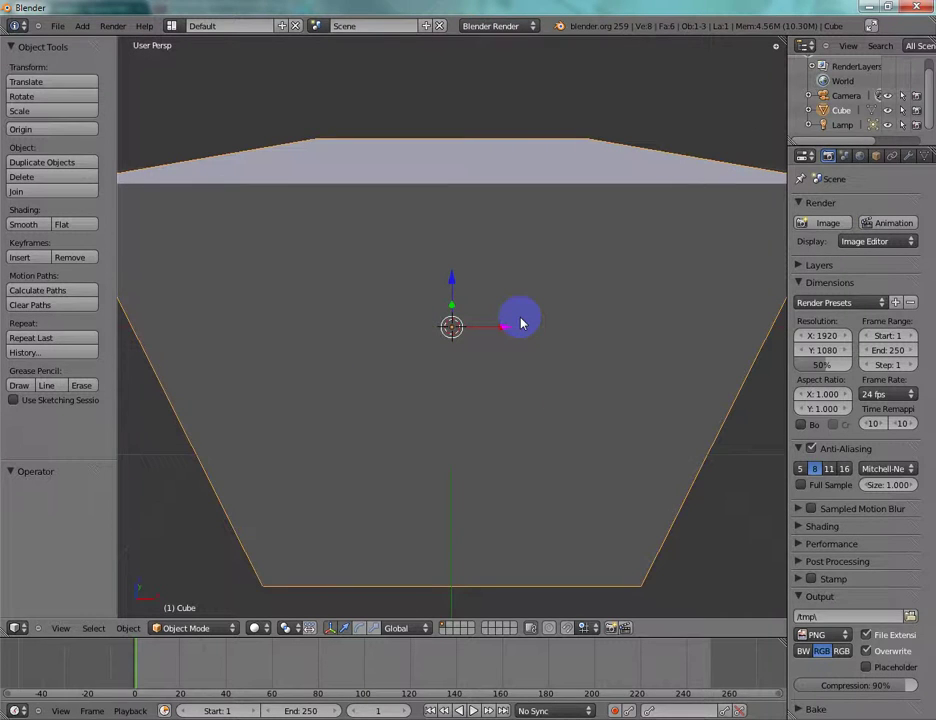
{"action": "scroll", "coordinate": [520, 322], "scroll_direction": "down", "scroll_amount": 8}
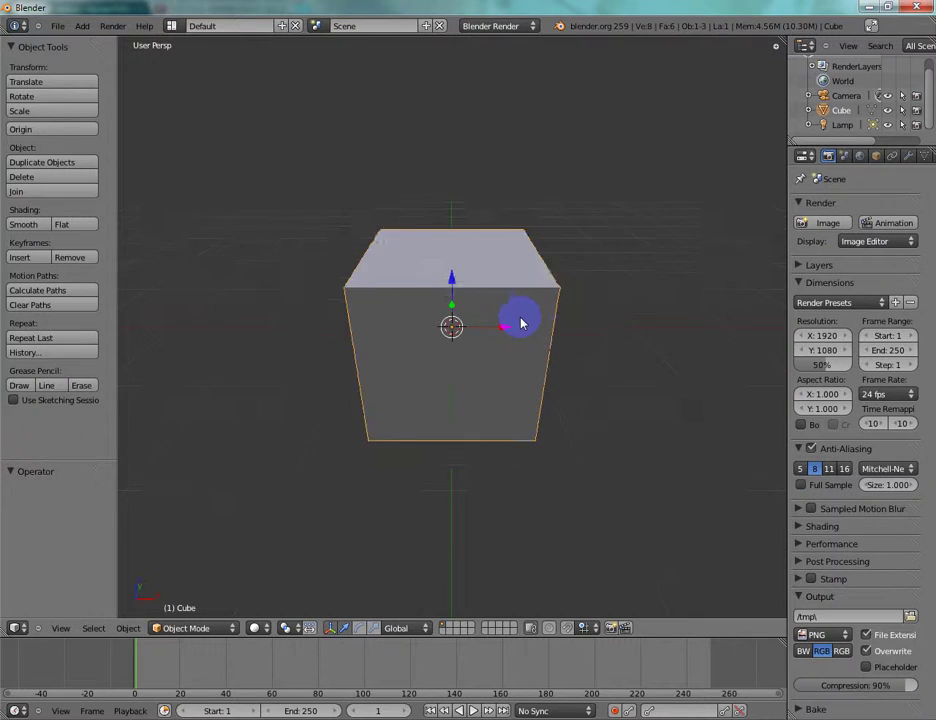
{"action": "scroll", "coordinate": [520, 322], "scroll_direction": "down", "scroll_amount": 5}
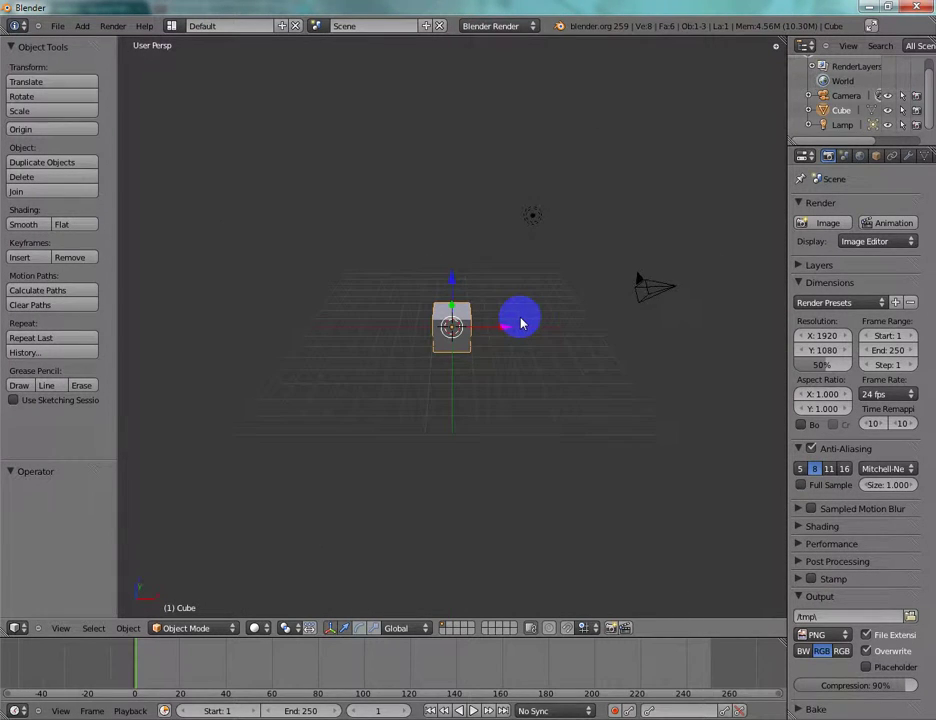
{"action": "scroll", "coordinate": [520, 322], "scroll_direction": "up", "scroll_amount": 1}
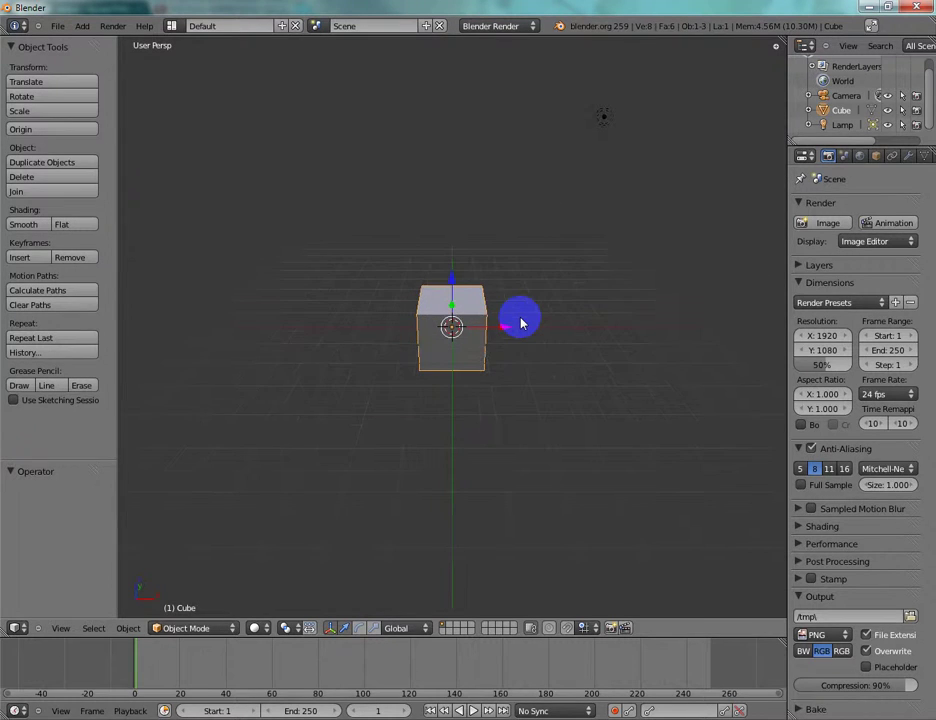
{"action": "scroll", "coordinate": [520, 322], "scroll_direction": "down", "scroll_amount": 1}
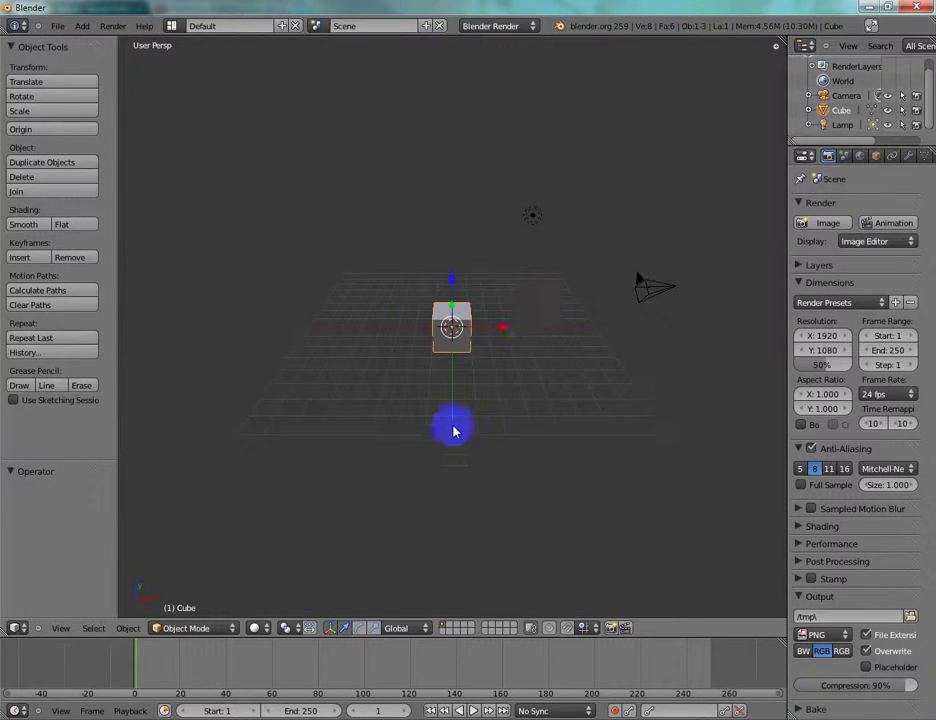
{"action": "scroll", "coordinate": [476, 324], "scroll_direction": "up", "scroll_amount": 3}
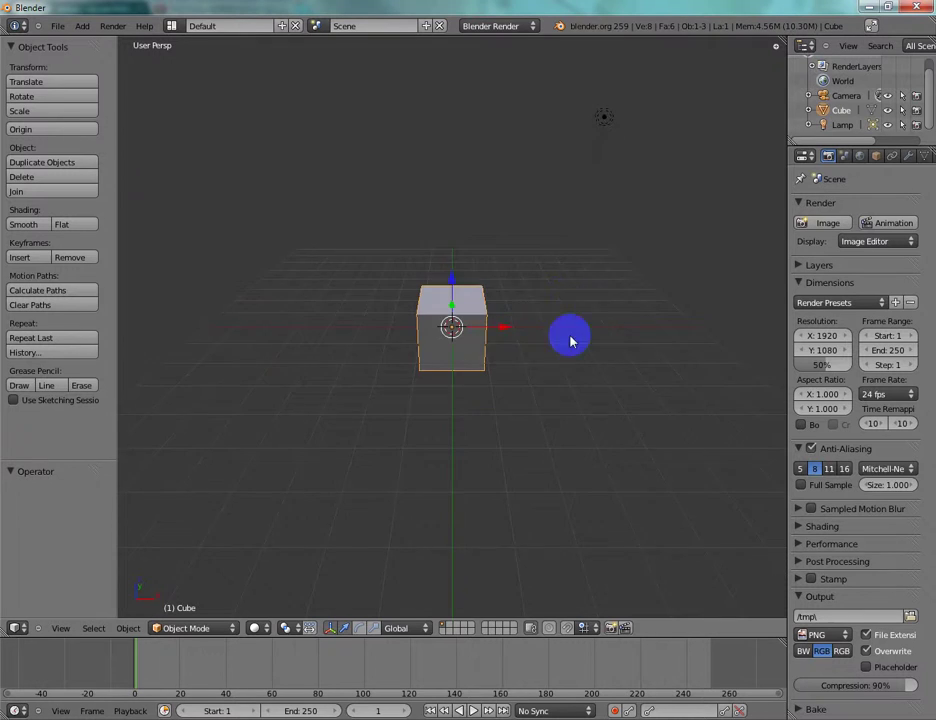
{"action": "scroll", "coordinate": [497, 342], "scroll_direction": "down", "scroll_amount": 3}
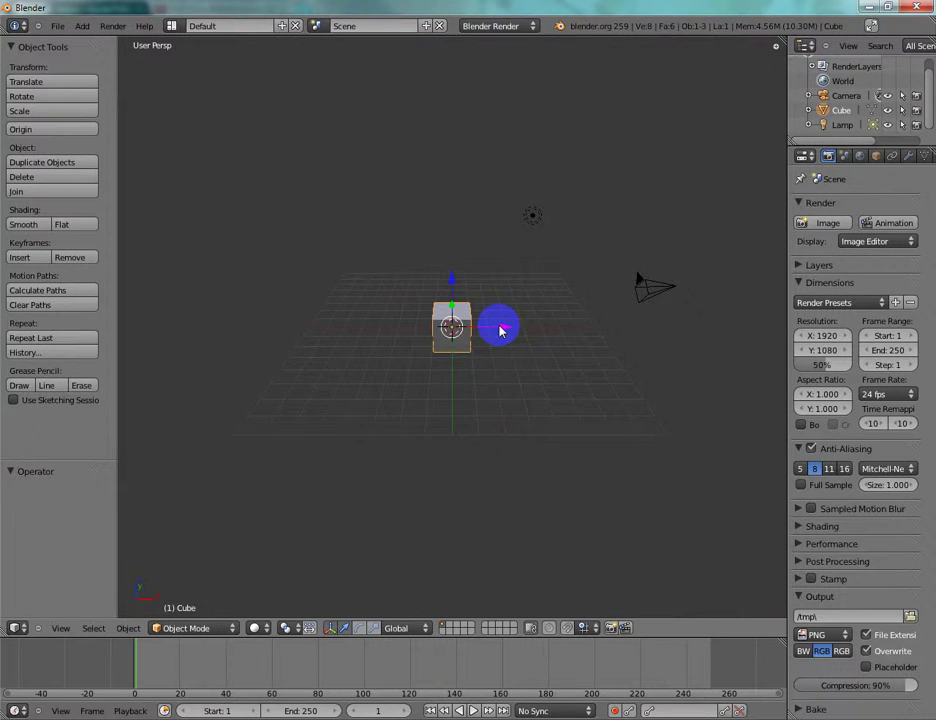
Look around the cube until the scene is seen from behind, with the lamp and camera in view
{"action": "key", "text": "KP_4"}
{"action": "key", "text": "KP_4"}
{"action": "key", "text": "KP_4"}
{"action": "key", "text": "KP_4"}
{"action": "key", "text": "KP_4"}
{"action": "key", "text": "KP_4"}
{"action": "key", "text": "KP_4"}
{"action": "key", "text": "KP_4"}
{"action": "key", "text": "KP_4"}
{"action": "key", "text": "KP_4"}
{"action": "key", "text": "KP_4"}
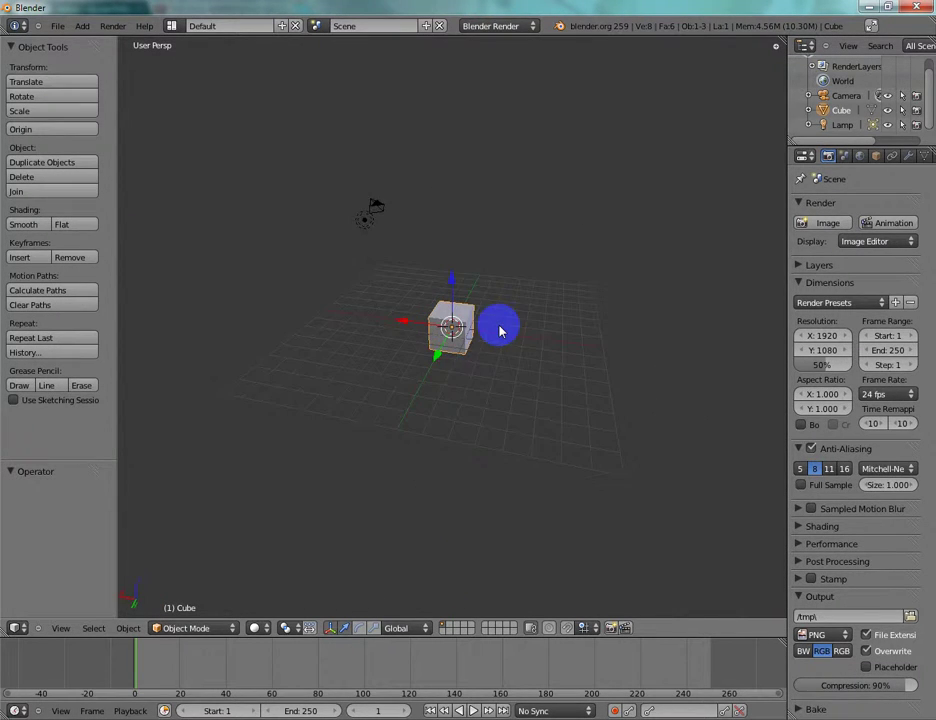
{"action": "middle_click_drag", "start_coordinate": [500, 330], "coordinate": [501, 324]}
Select the lamp, followed by the camera, in the 3D scene
{"action": "right_click", "coordinate": [278, 117]}
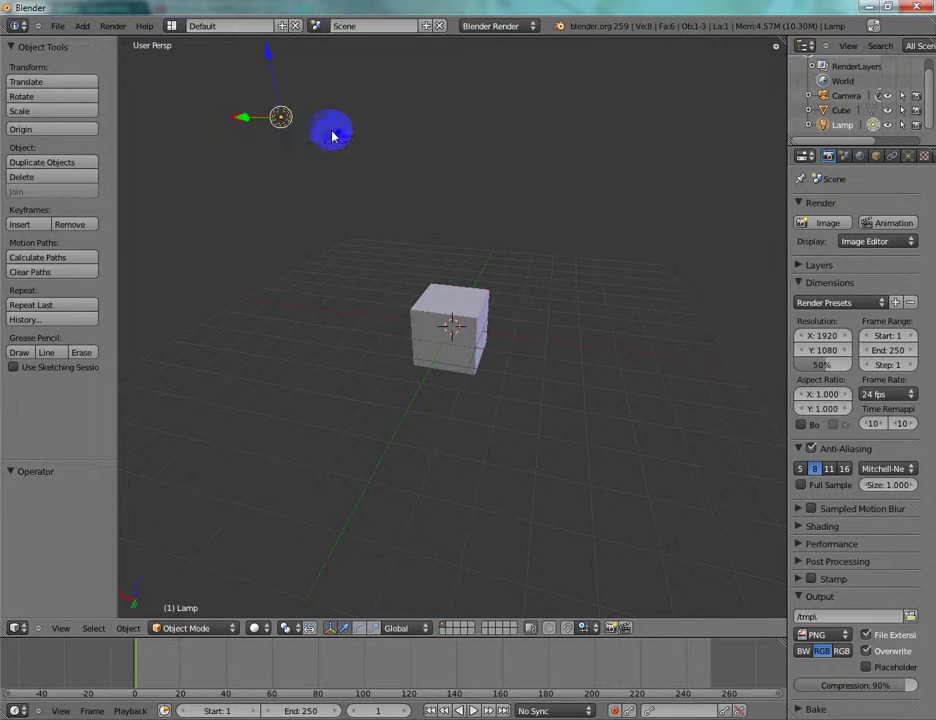
{"action": "right_click", "coordinate": [329, 140]}
{"action": "scroll", "coordinate": [419, 258], "scroll_direction": "down", "scroll_amount": 4}
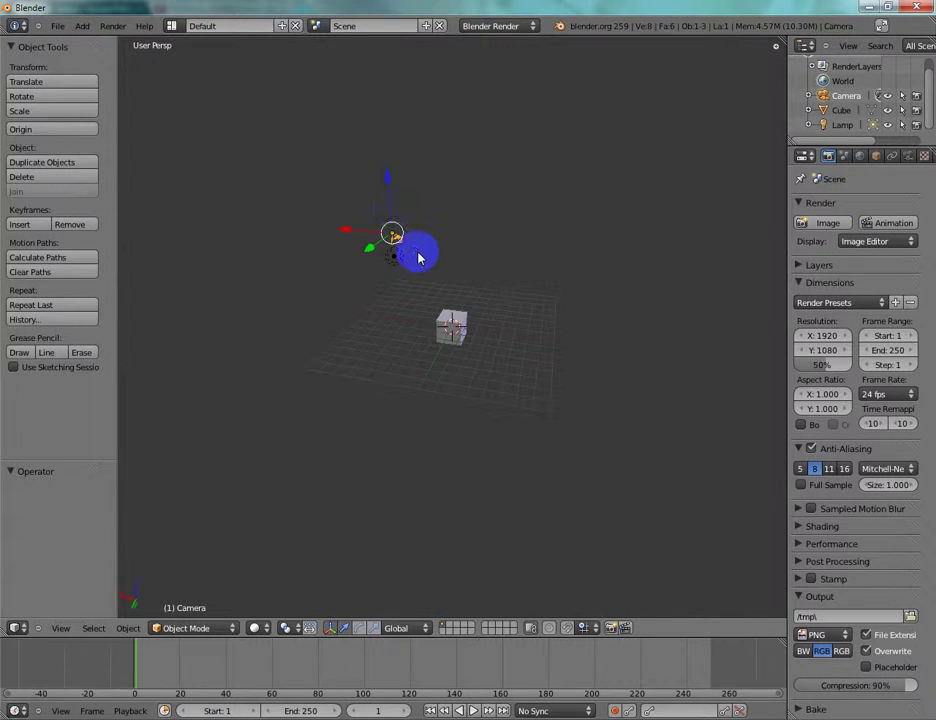
{"action": "middle_click_drag", "start_coordinate": [419, 258], "coordinate": [419, 258]}
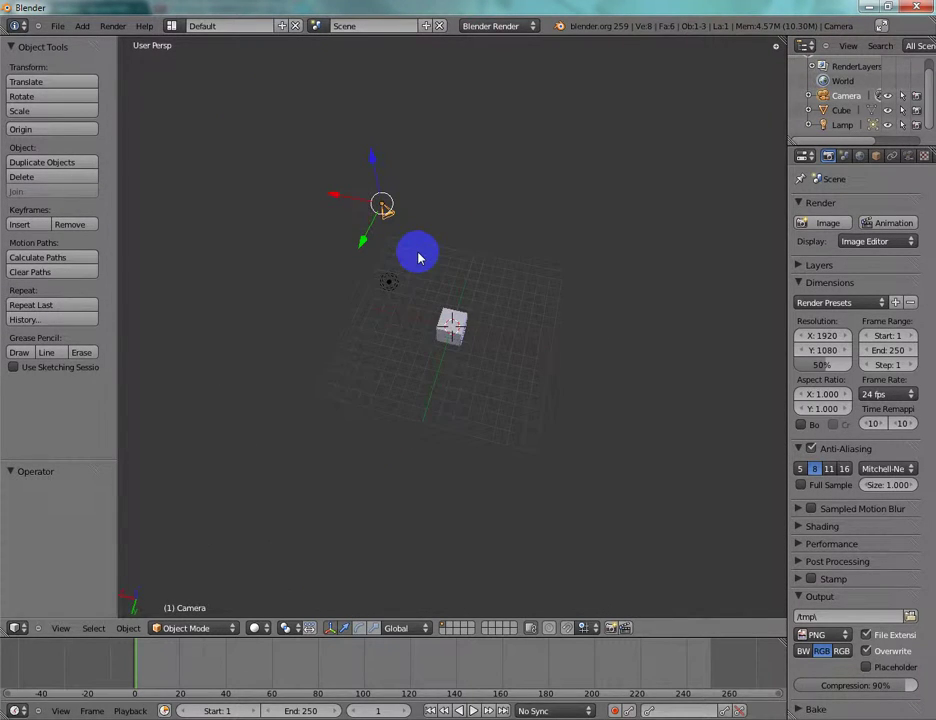
{"action": "scroll", "coordinate": [419, 258], "scroll_direction": "up", "scroll_amount": 3}
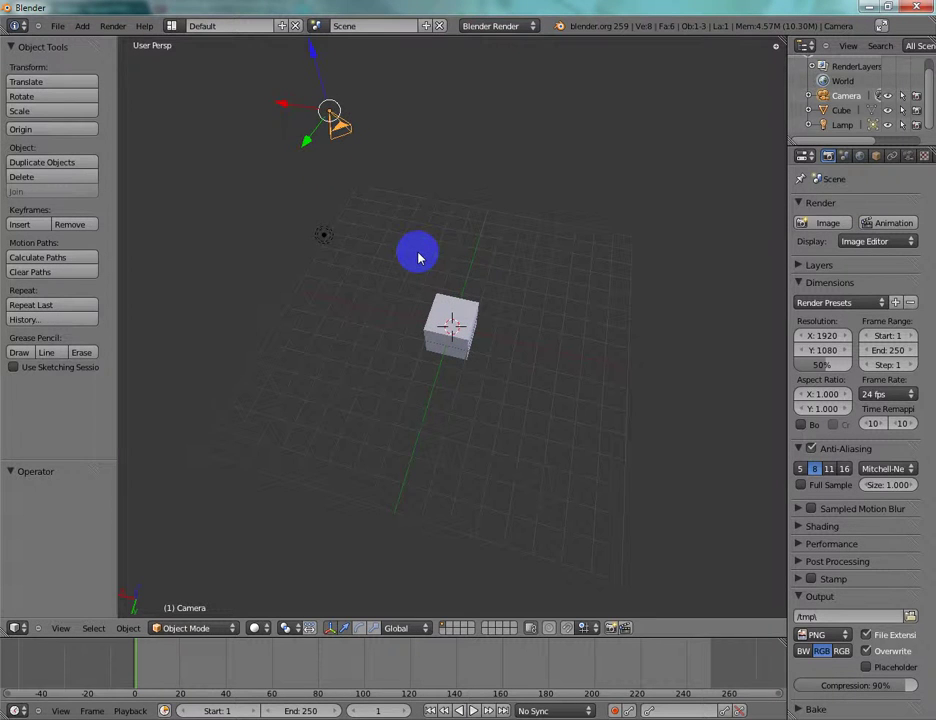
Look at the scene through the camera and return to the free perspective view
{"action": "key", "text": "KP_0"}
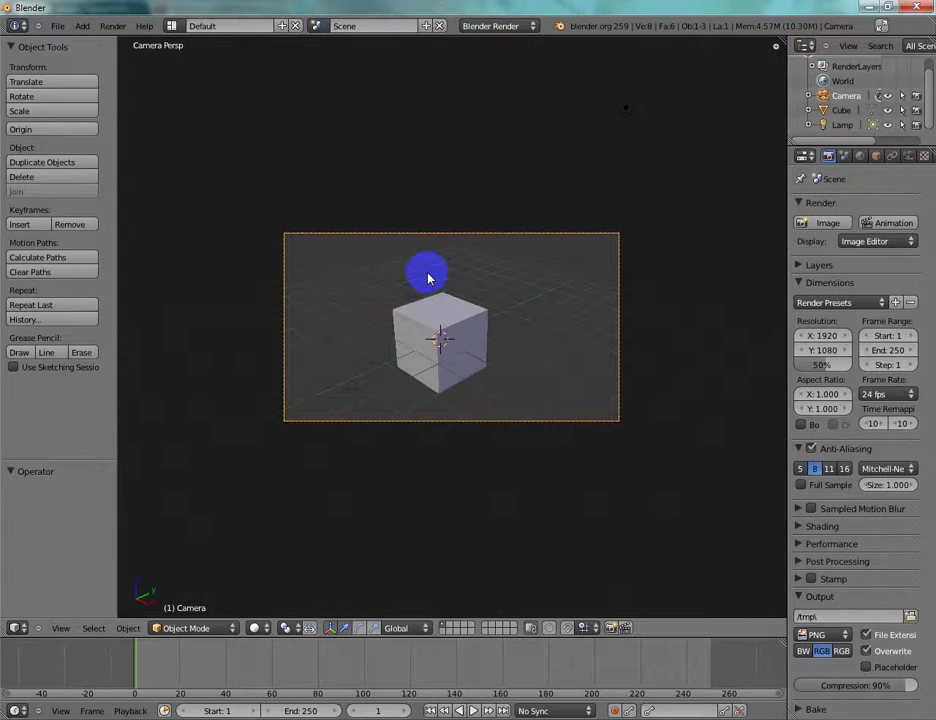
{"action": "middle_click_drag", "start_coordinate": [419, 258], "coordinate": [428, 278]}
{"action": "scroll", "coordinate": [428, 278], "scroll_direction": "up", "scroll_amount": 3}
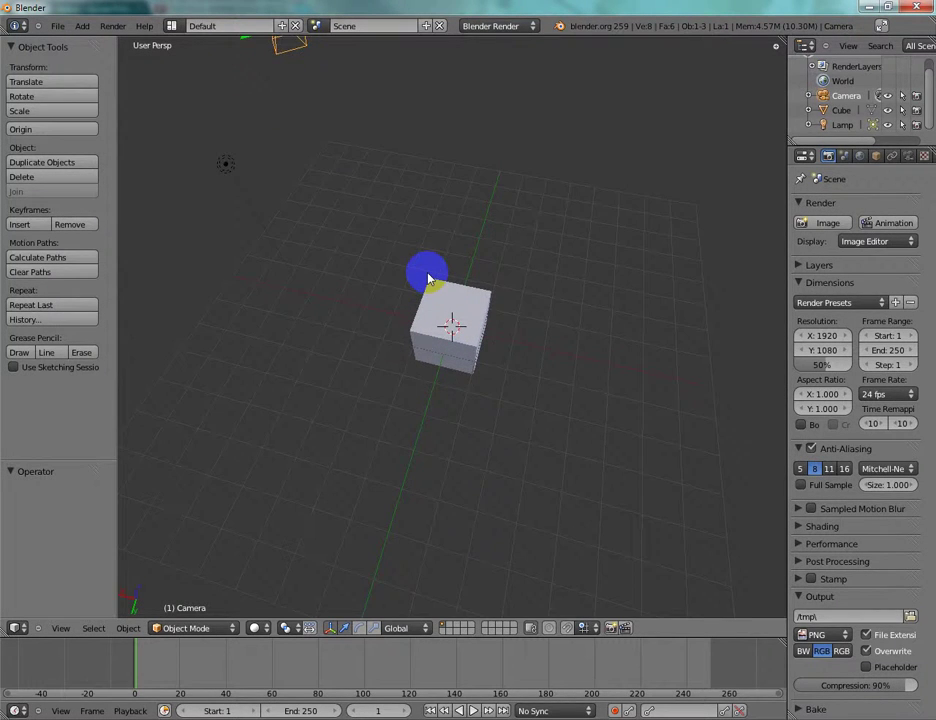
Select the cube from a lower angle that shows it corner-on
{"action": "key", "text": "KP_6"}
{"action": "key", "text": "KP_6"}
{"action": "key", "text": "KP_2"}
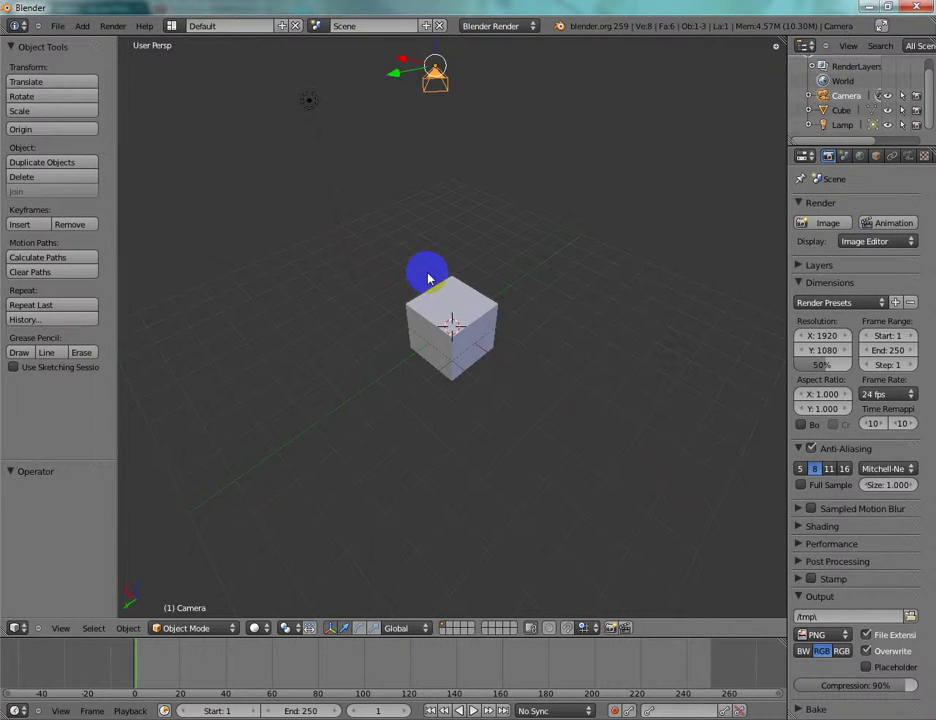
{"action": "right_click", "coordinate": [443, 313]}
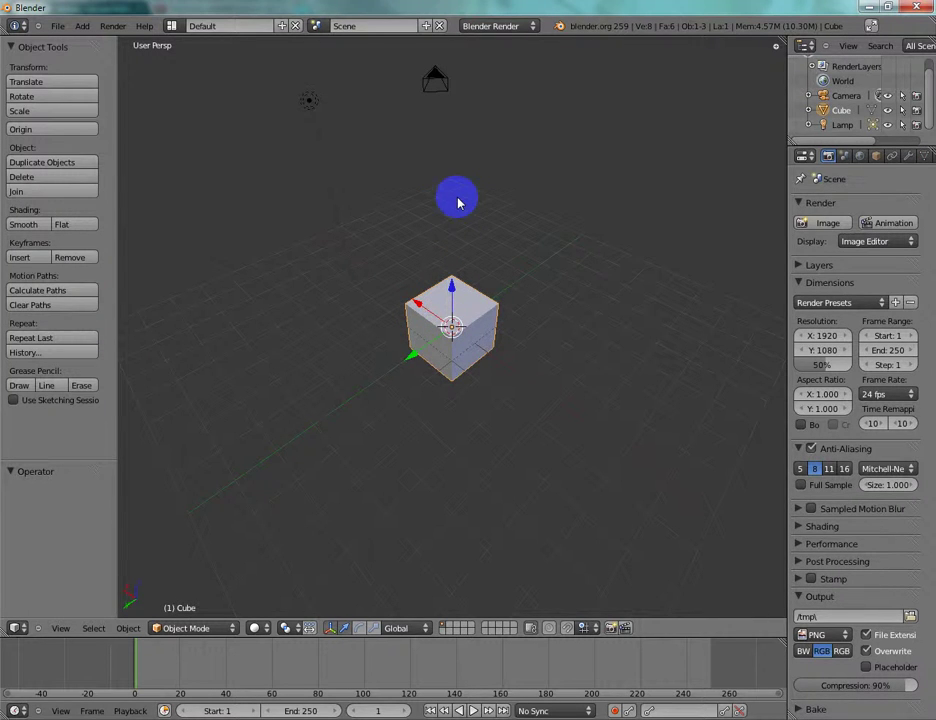
Try a free rotation of the cube in the view plane, followed by a trackball rotation, cancelling both
{"action": "key", "text": "r"}
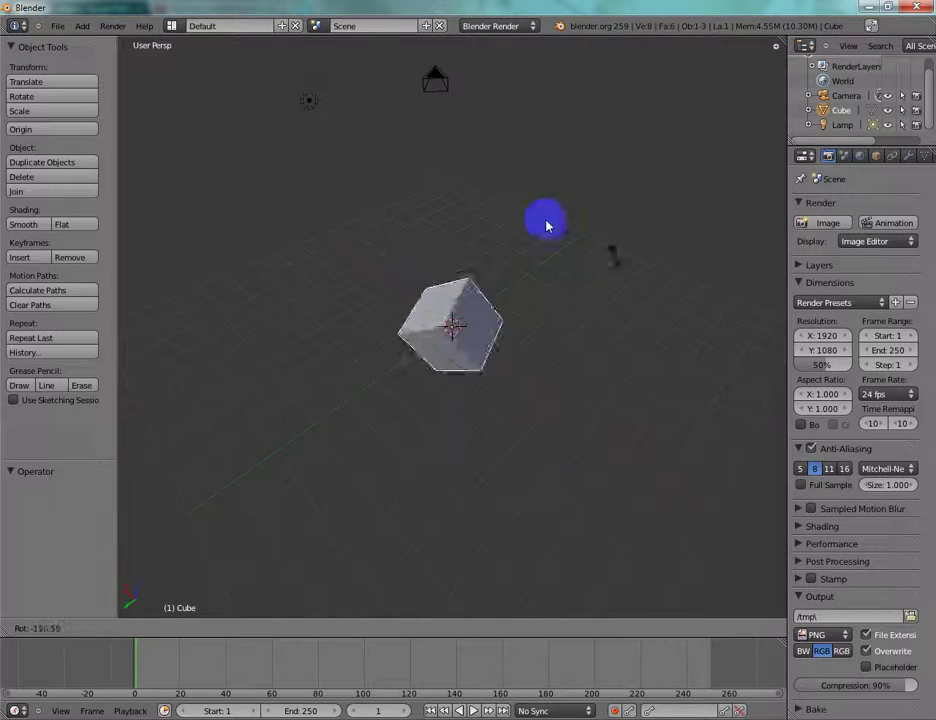
{"action": "right_click", "coordinate": [415, 287]}
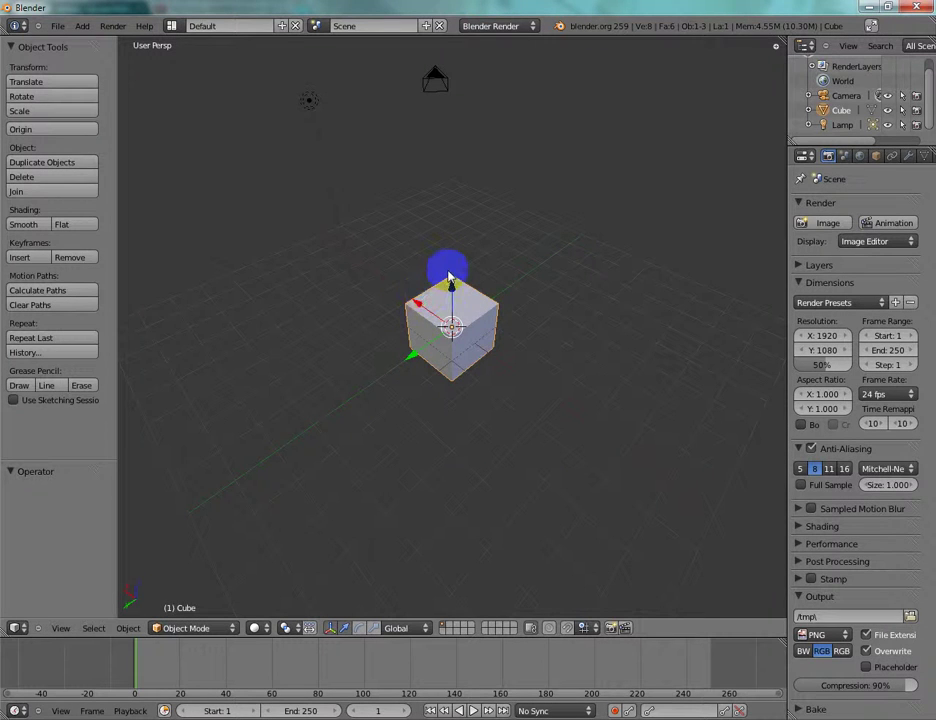
{"action": "key", "text": "r"}
{"action": "key", "text": "r"}
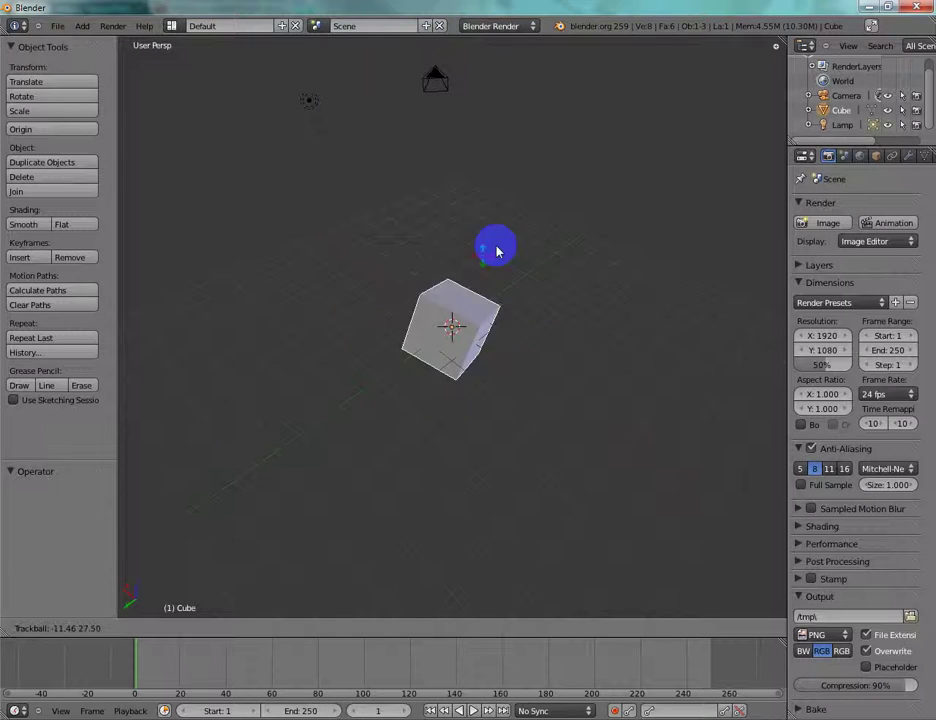
{"action": "right_click", "coordinate": [379, 336]}
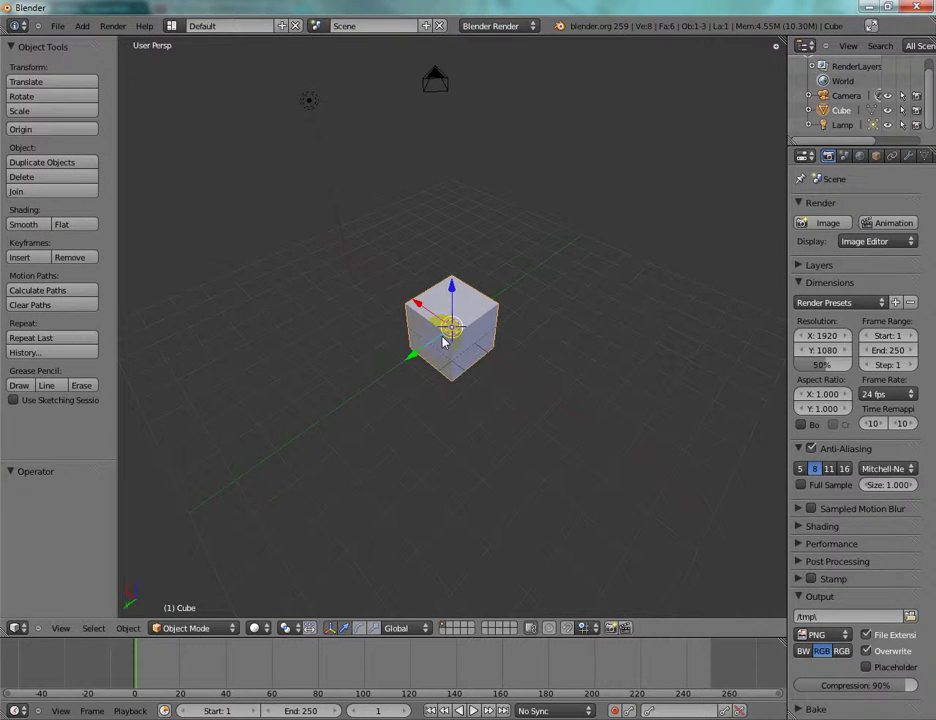
{"action": "right_click", "coordinate": [425, 388]}
Try to rotate the cube about the global X axis and cancel the rotation
{"action": "key", "text": "r"}
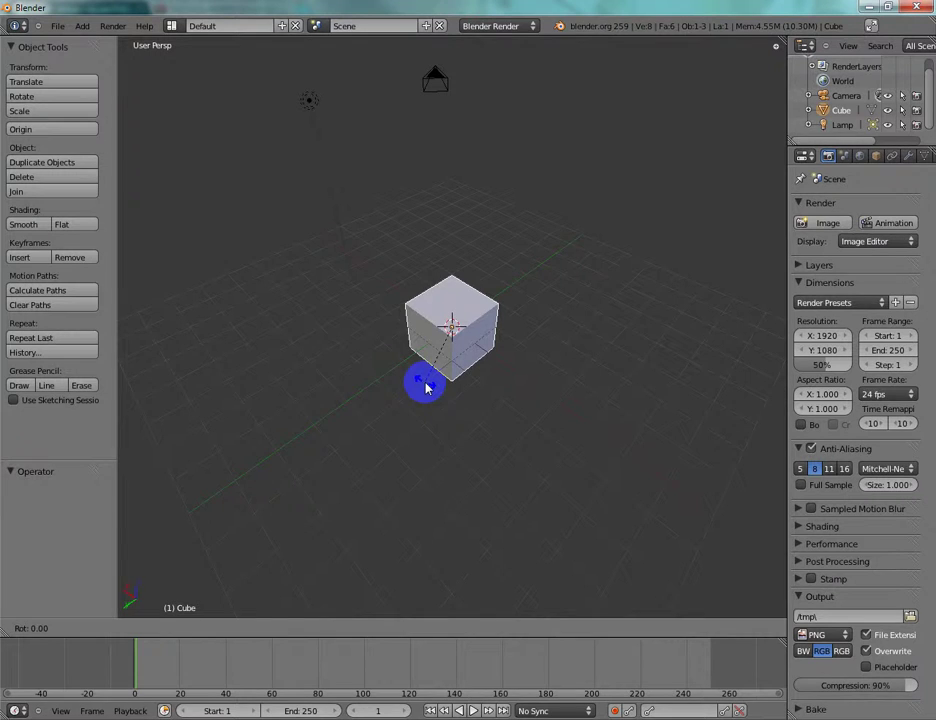
{"action": "key", "text": "x"}
{"action": "right_click", "coordinate": [337, 441]}
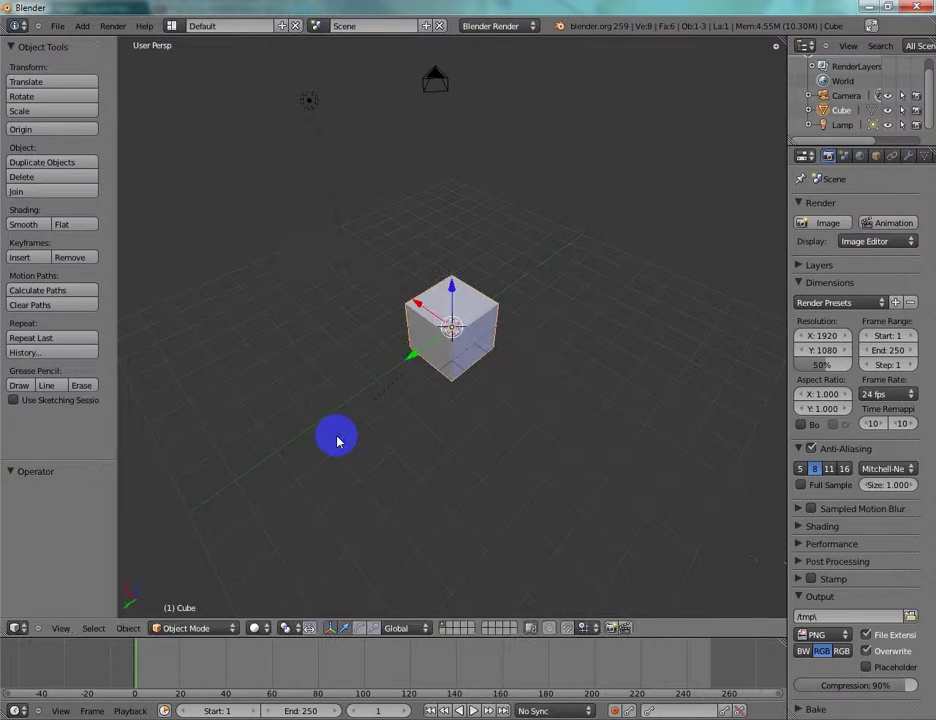
Try to rotate the cube about the global Y axis and cancel the rotation
{"action": "key", "text": "r"}
{"action": "key", "text": "y"}
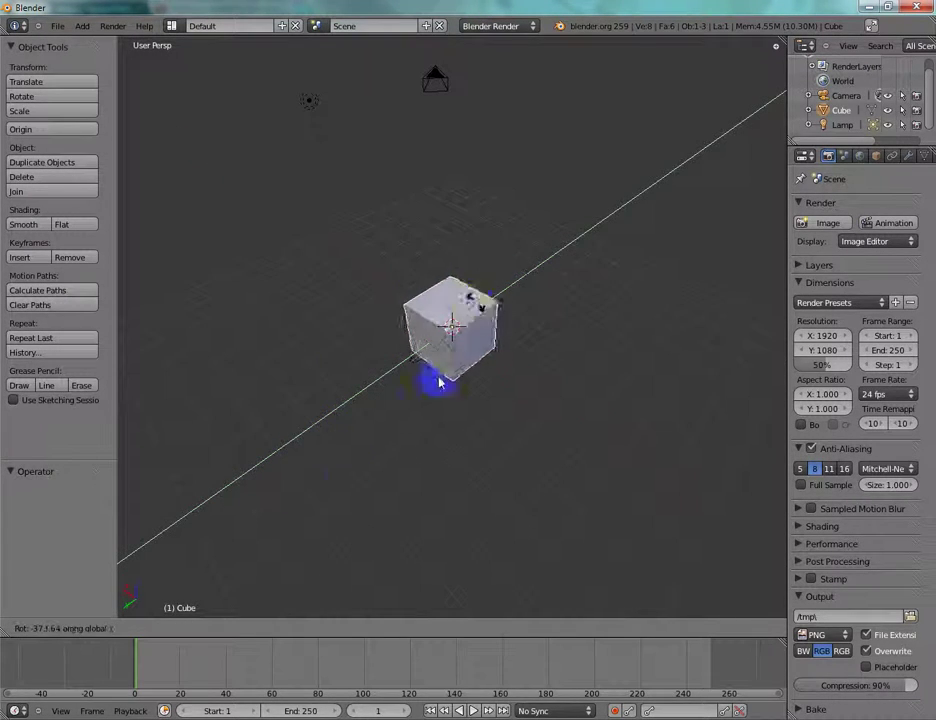
{"action": "right_click", "coordinate": [376, 263]}
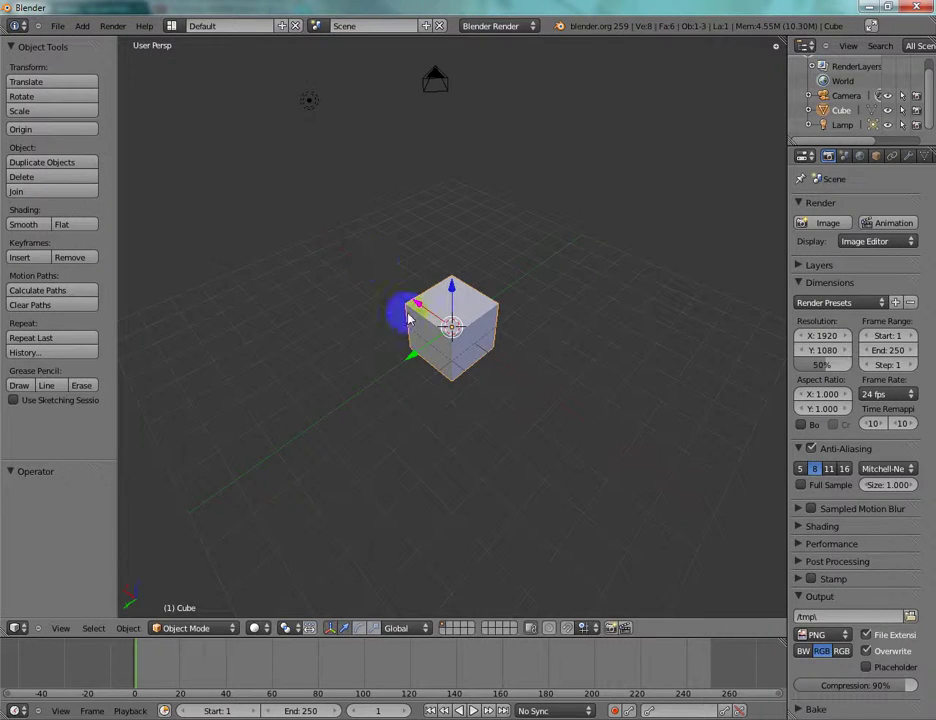
Try to rotate the cube about the global Z axis and cancel the rotation
{"action": "key", "text": "r"}
{"action": "key", "text": "z"}
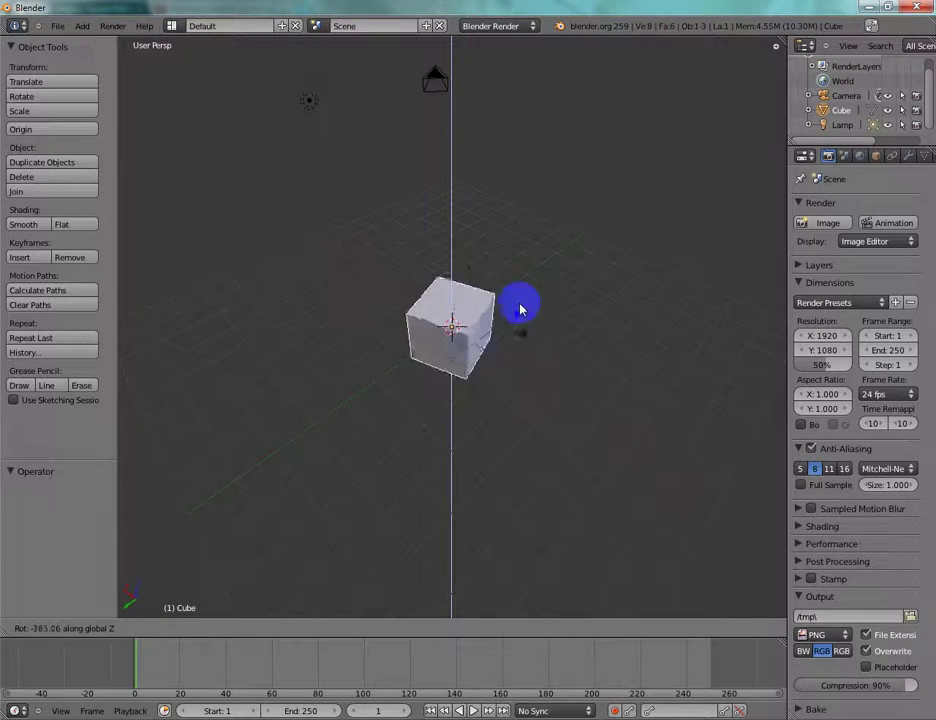
{"action": "right_click", "coordinate": [531, 378]}
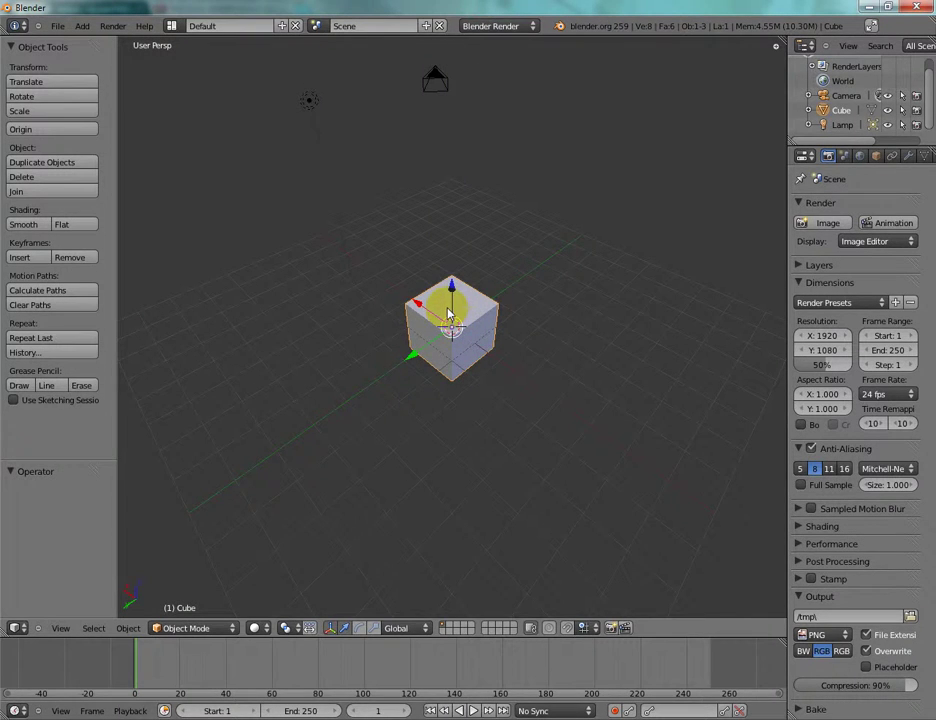
Try to move the cube freely and along the global X axis, cancelling each move
{"action": "left_click_drag", "start_coordinate": [453, 322], "coordinate": [524, 303]}
{"action": "right_click", "coordinate": [524, 303]}
{"action": "key", "text": "g"}
{"action": "key", "text": "x"}
{"action": "right_click", "coordinate": [410, 205]}
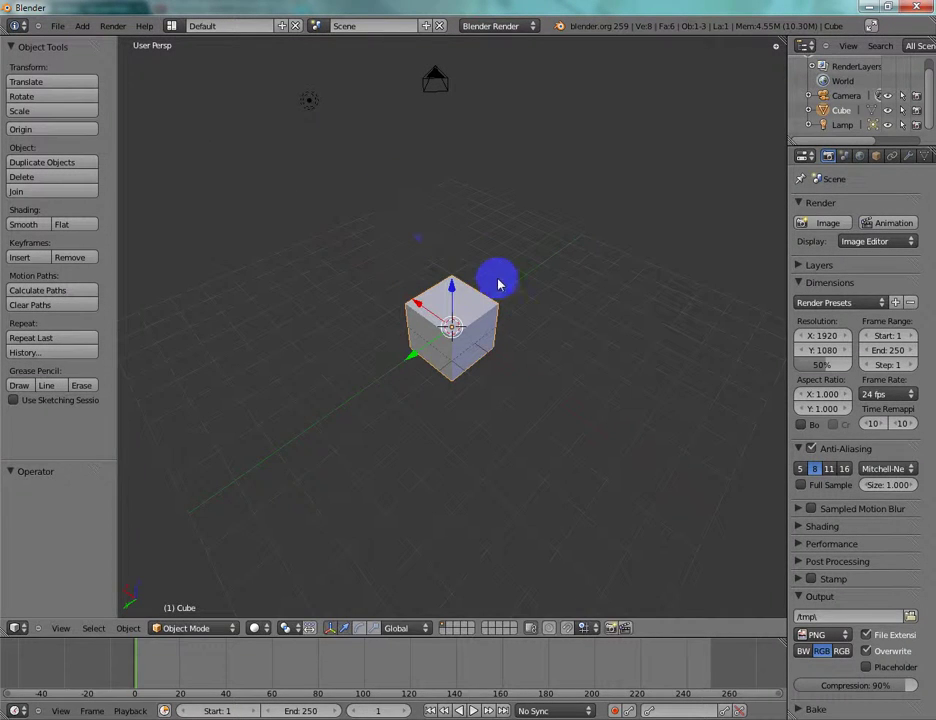
{"action": "key", "text": "g"}
{"action": "key", "text": "x"}
{"action": "right_click", "coordinate": [370, 182]}
Try to move the cube along the global Z axis and cancel the move
{"action": "key", "text": "g"}
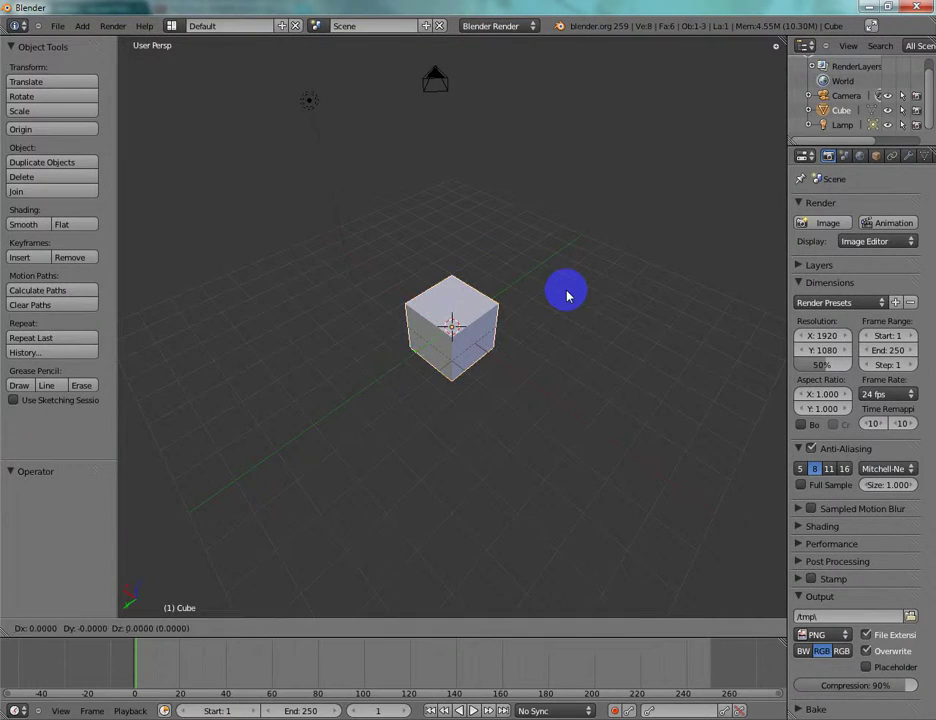
{"action": "key", "text": "z"}
{"action": "right_click", "coordinate": [529, 261]}
Switch to the camera view and select the camera
{"action": "key", "text": "KP_0"}
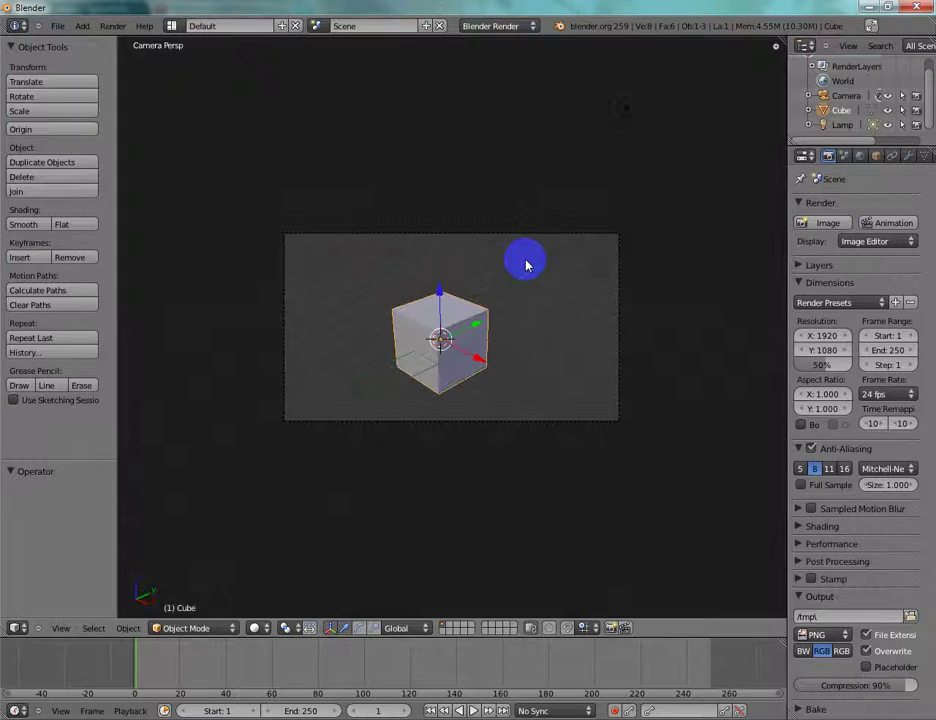
{"action": "right_click", "coordinate": [516, 424]}
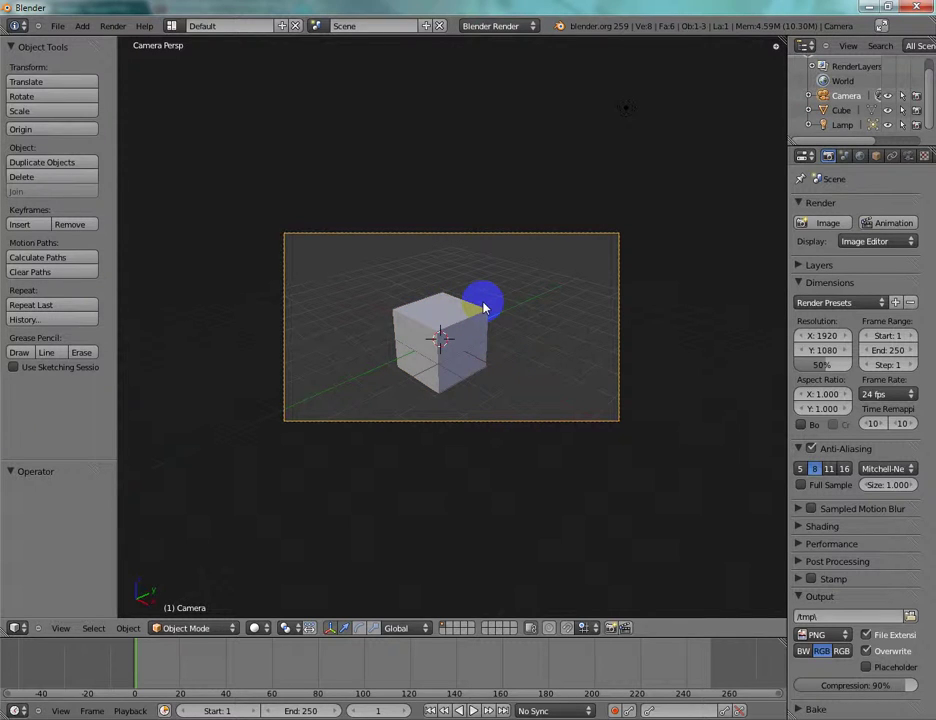
Try a trackball rotation and a global X-axis rotation of the camera, cancelling both
{"action": "key", "text": "r"}
{"action": "key", "text": "r"}
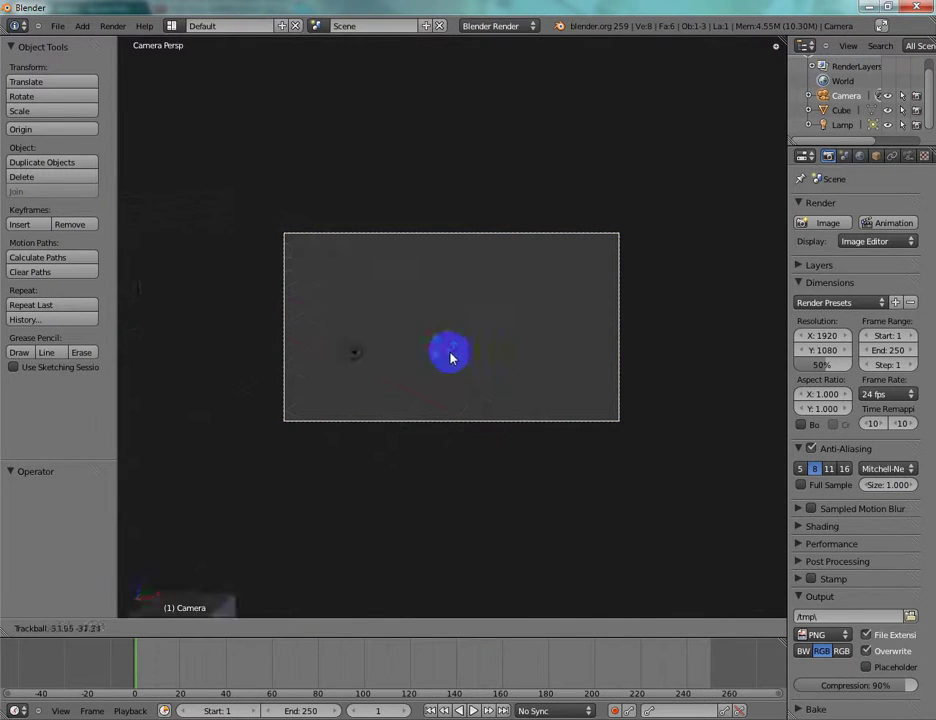
{"action": "right_click", "coordinate": [500, 346]}
{"action": "left_click", "coordinate": [502, 344]}
{"action": "key", "text": "r"}
{"action": "key", "text": "x"}
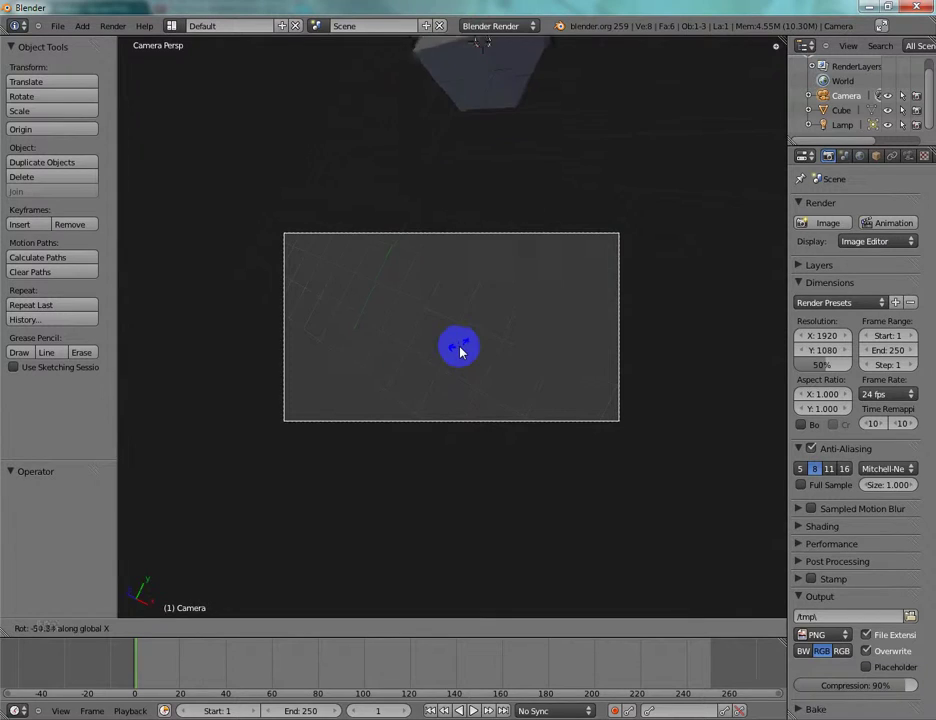
{"action": "left_click", "coordinate": [461, 331]}
{"action": "left_click", "coordinate": [507, 341]}
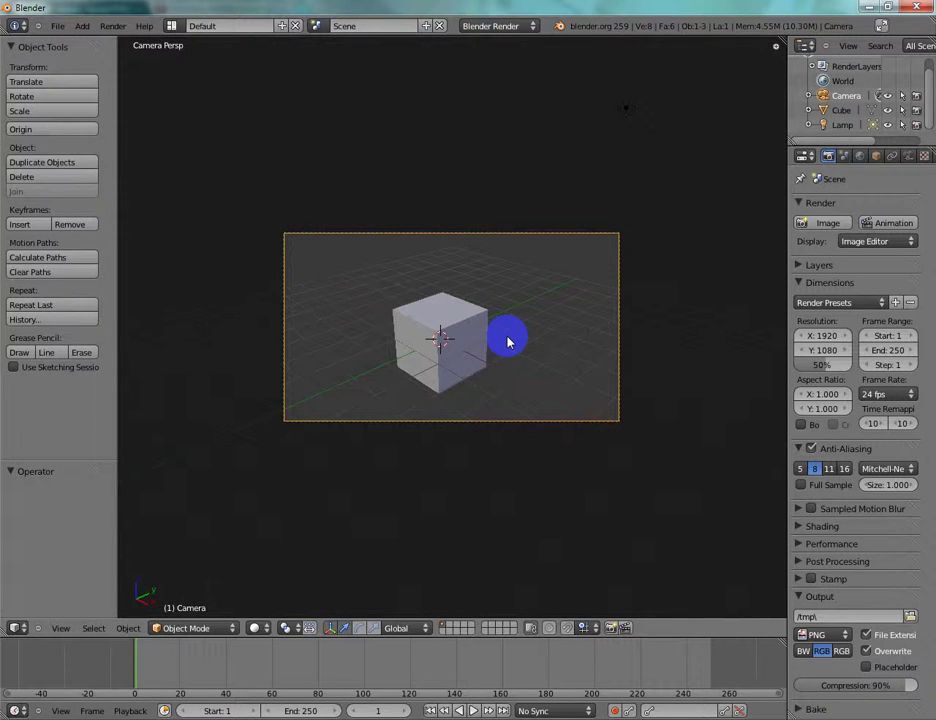
Move the camera along the global X axis, and about -3.48 units along the global Y axis
{"action": "scroll", "coordinate": [507, 341], "scroll_direction": "up", "scroll_amount": 2}
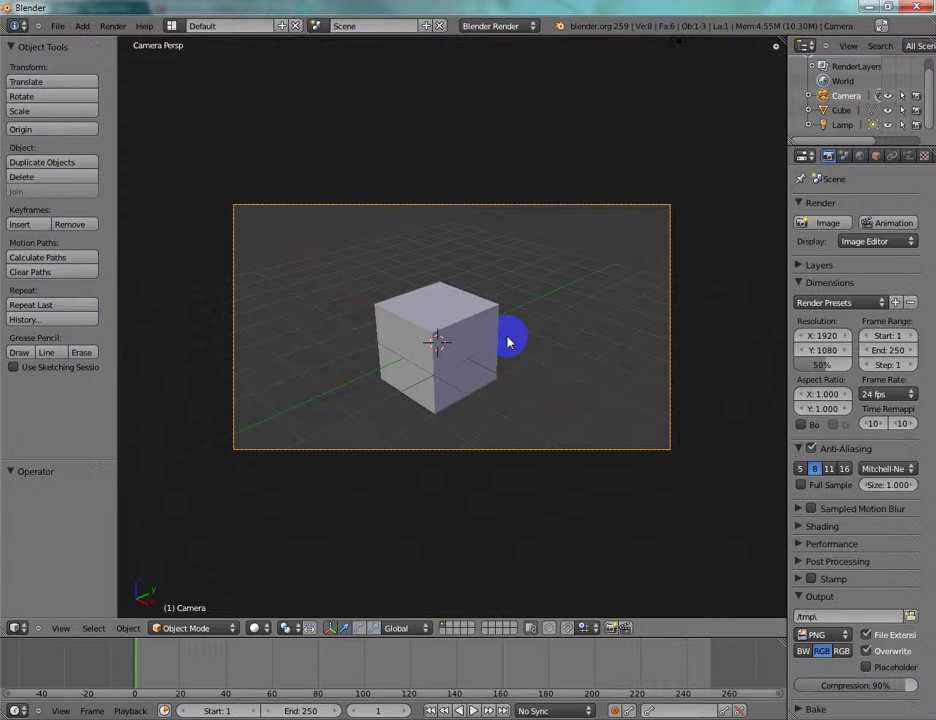
{"action": "key", "text": "g"}
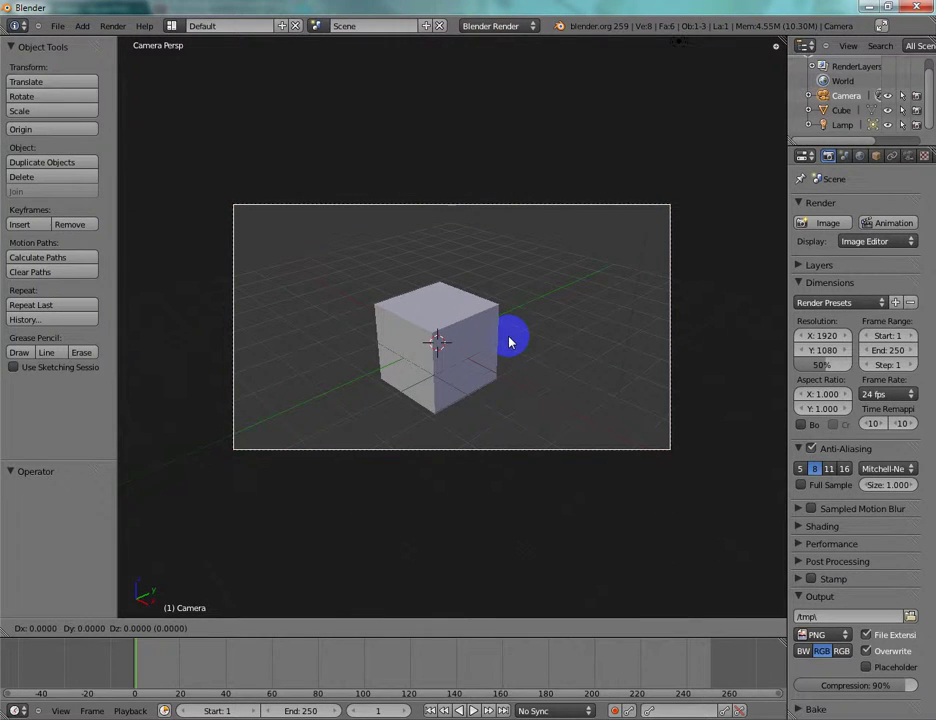
{"action": "key", "text": "x"}
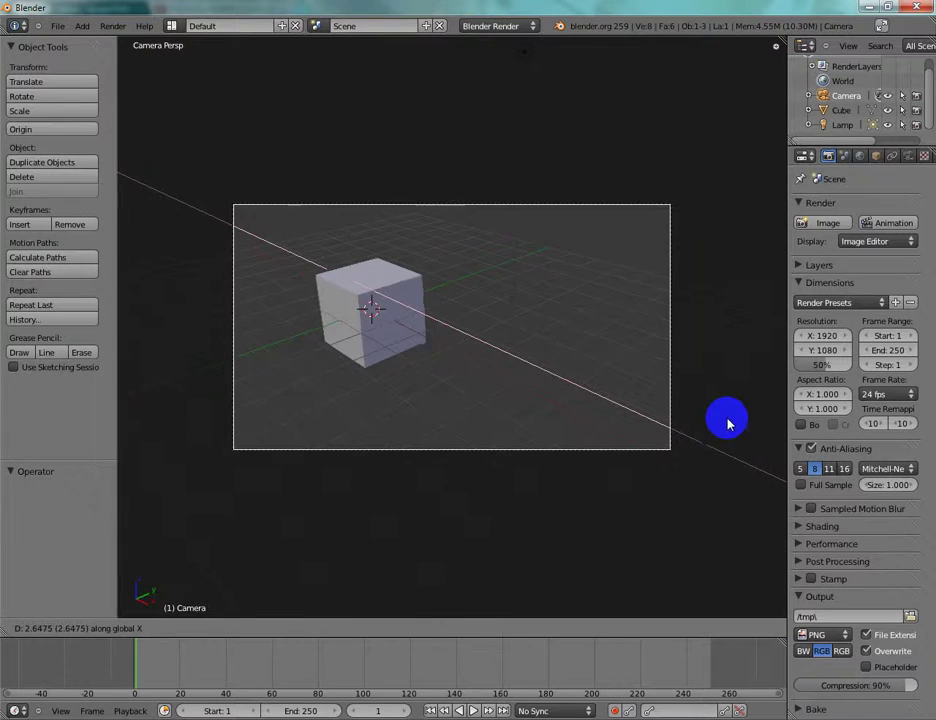
{"action": "left_click", "coordinate": [669, 424]}
{"action": "key", "text": "g"}
{"action": "key", "text": "y"}
{"action": "left_click", "coordinate": [322, 336]}
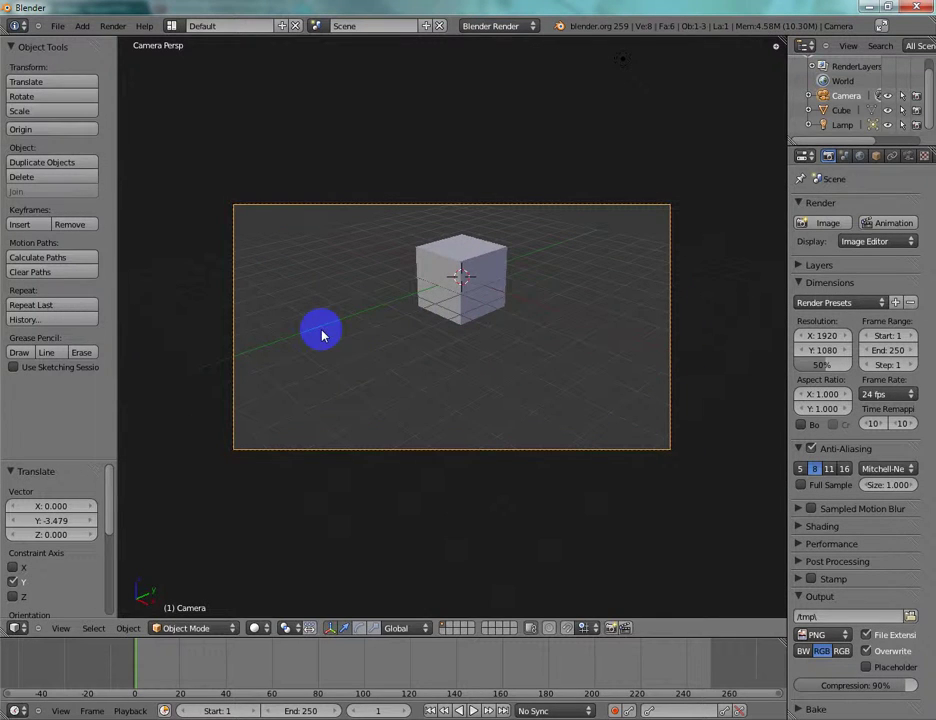
Rotate the camera with a trackball rotation so the cube is centred in its frame, finishing with a rotation of about -1.81°
{"action": "key", "text": "r"}
{"action": "key", "text": "r"}
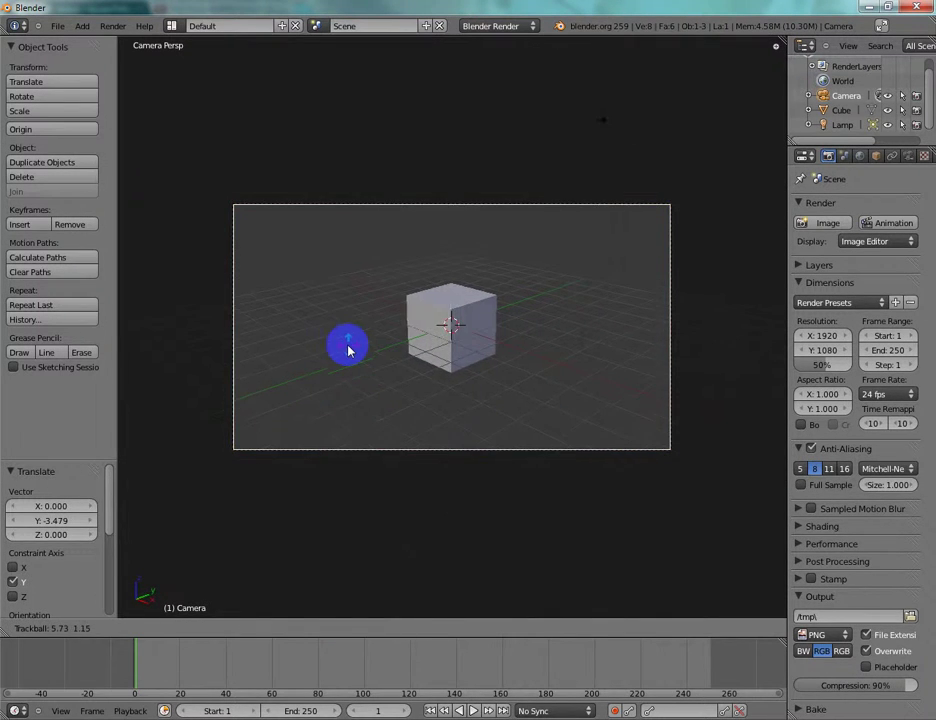
{"action": "left_click", "coordinate": [476, 372]}
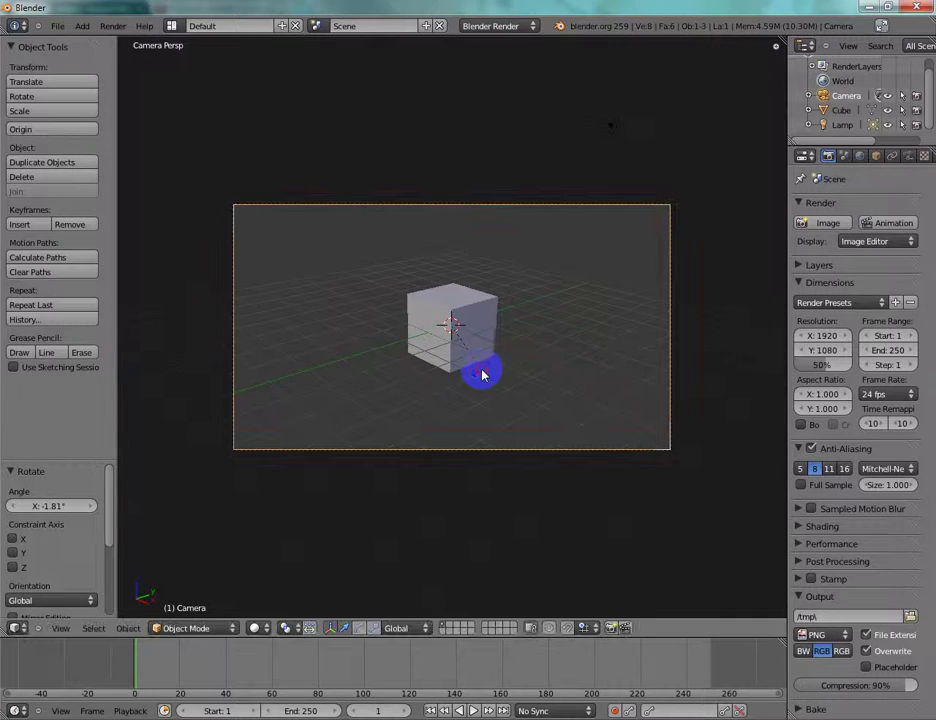
Render a still image of the scene from the camera and return to the 3D view
{"action": "scroll", "coordinate": [484, 374], "scroll_direction": "up", "scroll_amount": 2}
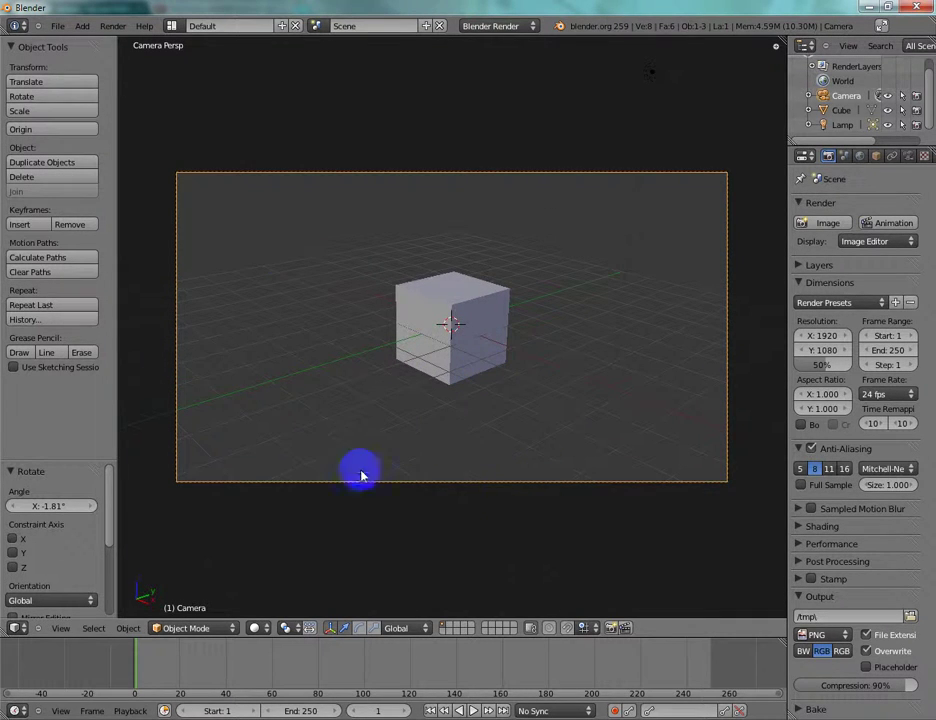
{"action": "scroll", "coordinate": [666, 386], "scroll_direction": "down", "scroll_amount": 2}
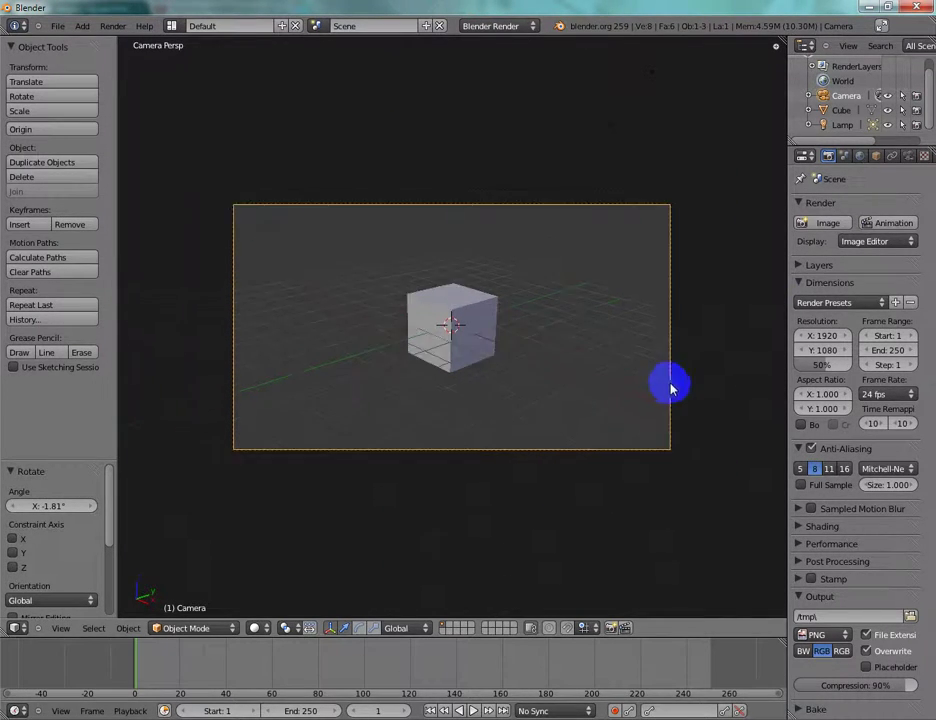
{"action": "scroll", "coordinate": [600, 376], "scroll_direction": "up", "scroll_amount": 2}
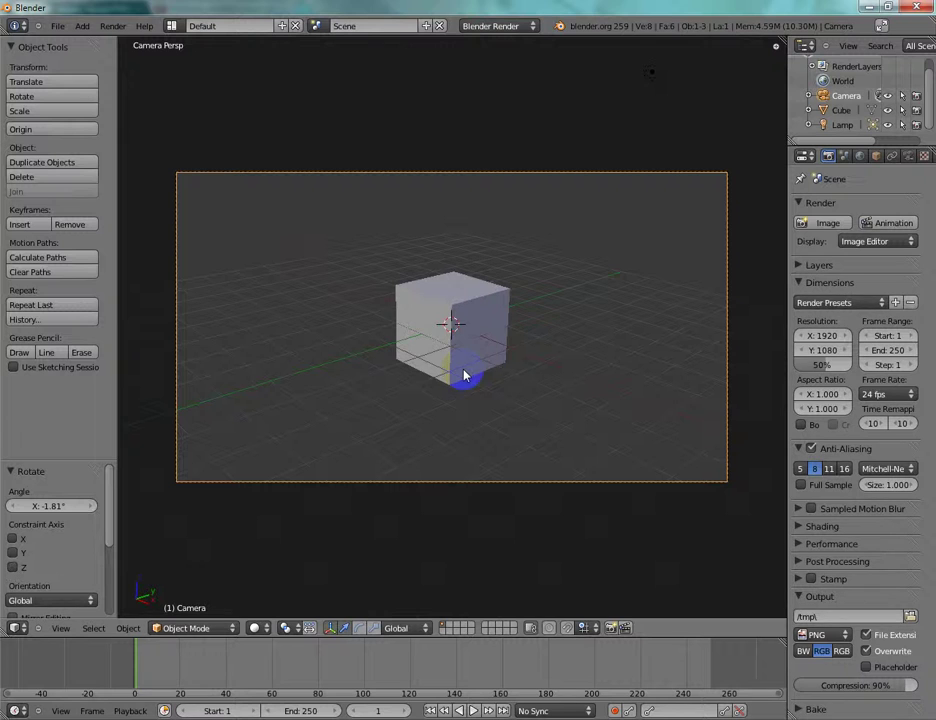
{"action": "key", "text": "F12"}
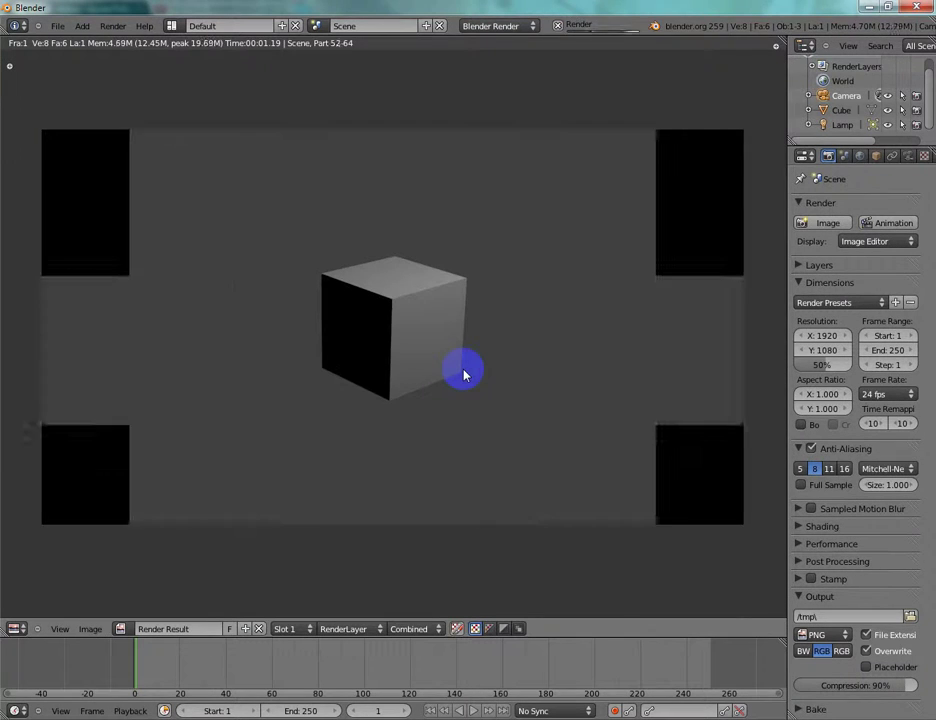
{"action": "key", "text": "Escape"}
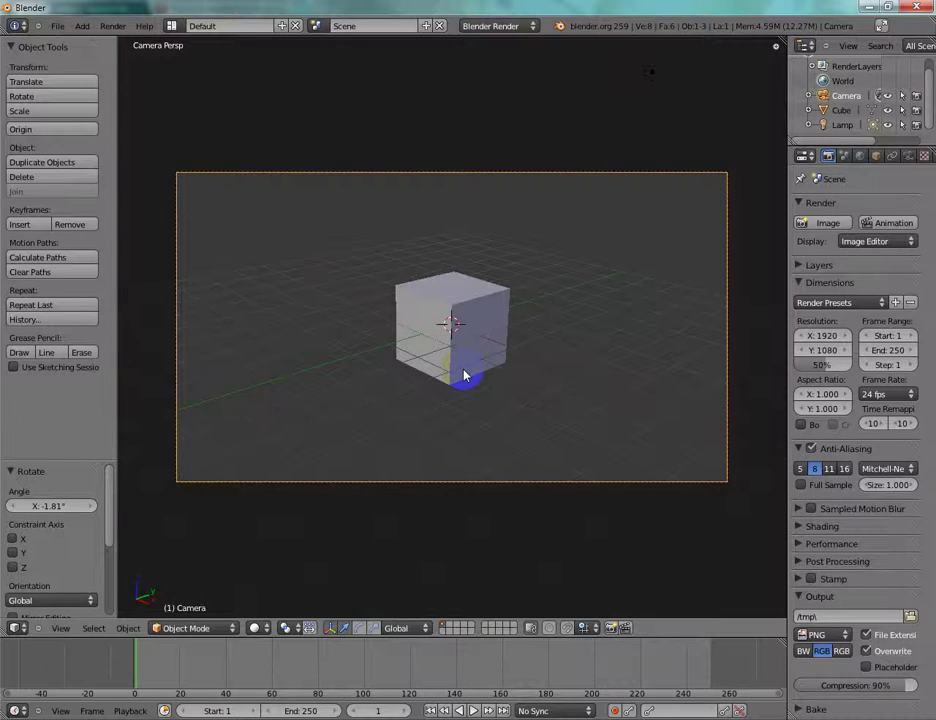
Leave the camera view, select the cube and enter Edit Mode on it
{"action": "key", "text": "KP_0"}
{"action": "key", "text": "KP_6"}
{"action": "key", "text": "KP_6"}
{"action": "key", "text": "KP_6"}
{"action": "key", "text": "KP_4"}
{"action": "key", "text": "KP_4"}
{"action": "key", "text": "KP_4"}
{"action": "key", "text": "KP_4"}
{"action": "key", "text": "KP_4"}
{"action": "key", "text": "KP_4"}
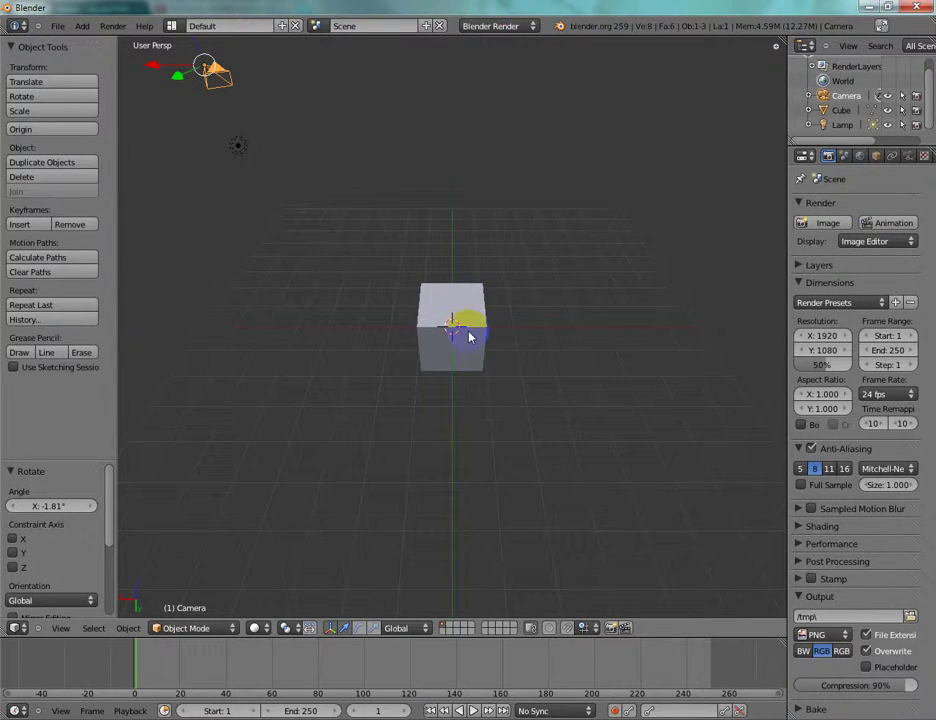
{"action": "right_click", "coordinate": [469, 336]}
{"action": "key", "text": "Tab"}
{"action": "scroll", "coordinate": [469, 336], "scroll_direction": "up", "scroll_amount": 2}
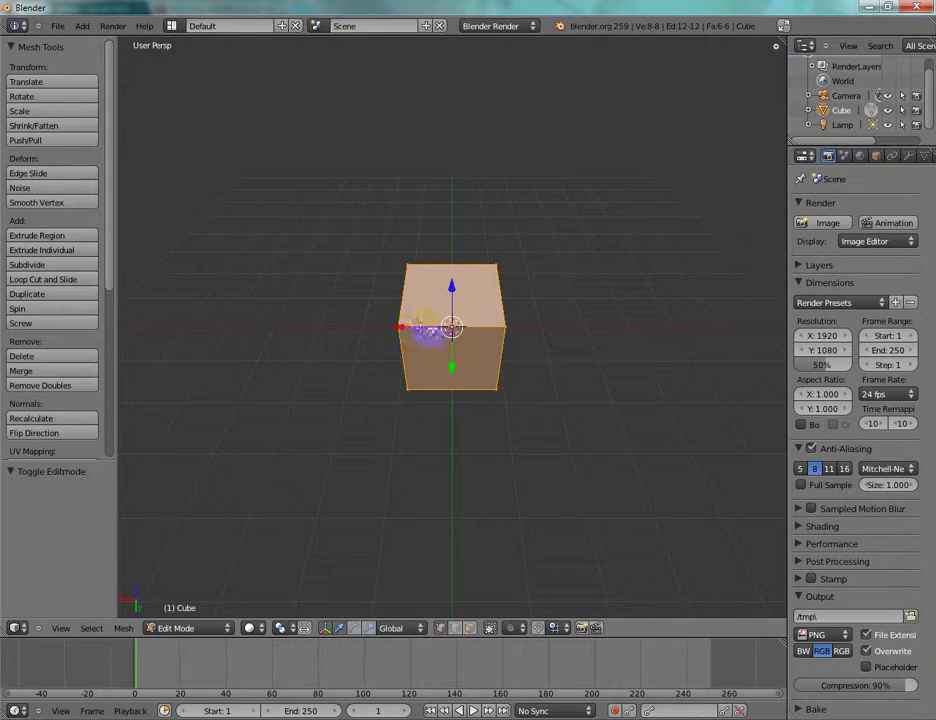
Select the four vertices of the cube's top face
{"action": "mouse_move", "coordinate": [386, 324]}
{"action": "middle_mouse_down"}
{"action": "mouse_move", "coordinate": [397, 326]}
{"action": "mouse_move", "coordinate": [388, 316]}
{"action": "middle_mouse_up"}
{"action": "key", "text": "KP_6"}
{"action": "key", "text": "KP_6"}
{"action": "key", "text": "KP_6"}
{"action": "key", "text": "KP_6"}
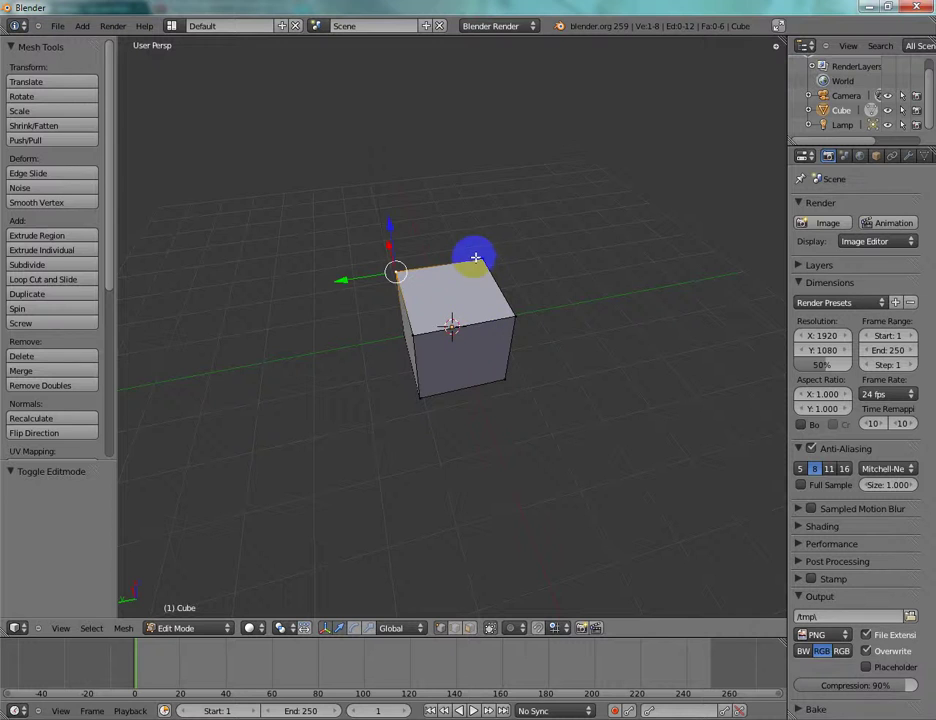
{"action": "scroll", "coordinate": [479, 265], "scroll_direction": "down", "scroll_amount": 2}
{"action": "scroll", "coordinate": [485, 336], "scroll_direction": "up", "scroll_amount": 2}
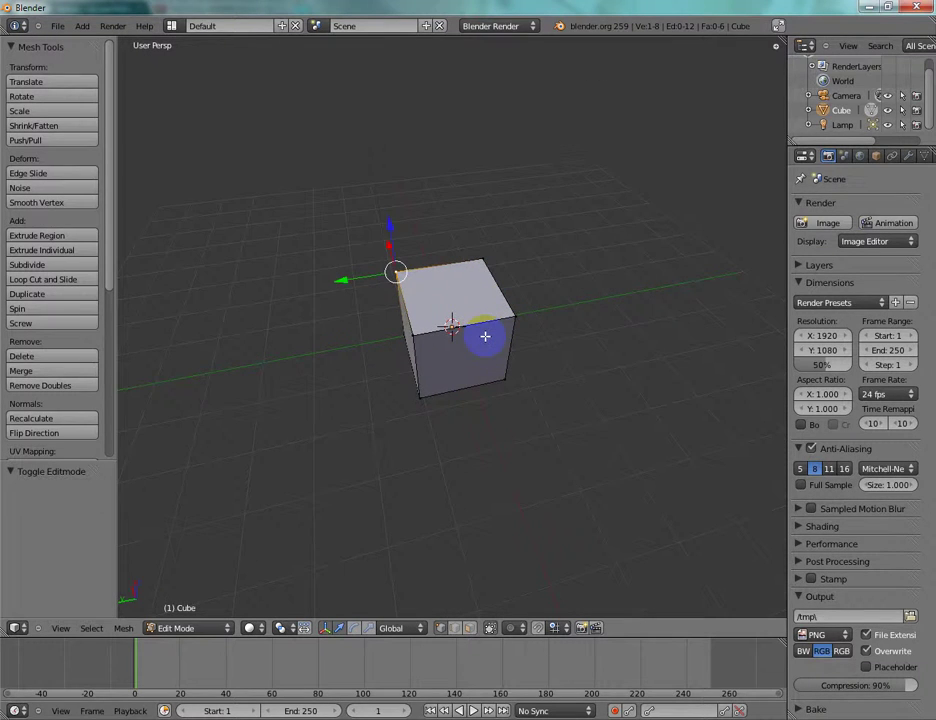
{"action": "middle_click_drag", "start_coordinate": [485, 336], "coordinate": [485, 336]}
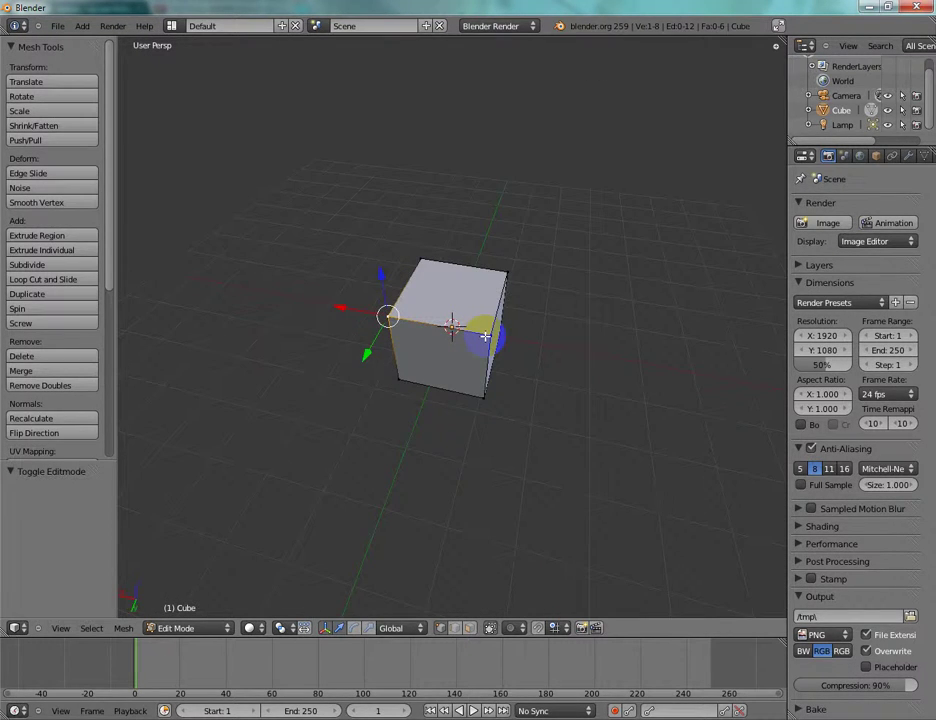
{"action": "right_click", "coordinate": [487, 337], "text": "shift"}
{"action": "right_click", "coordinate": [505, 274], "text": "shift"}
{"action": "right_click", "coordinate": [419, 262], "text": "shift"}
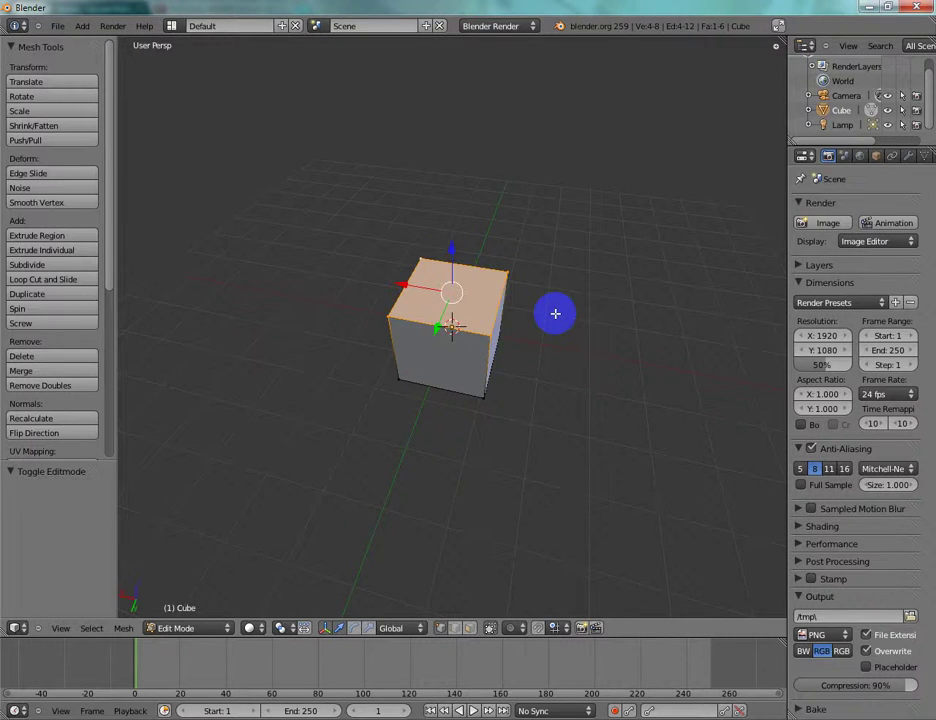
Clear the vertex selection and select the cube's whole mesh
{"action": "key", "text": "a"}
{"action": "key", "text": "a"}
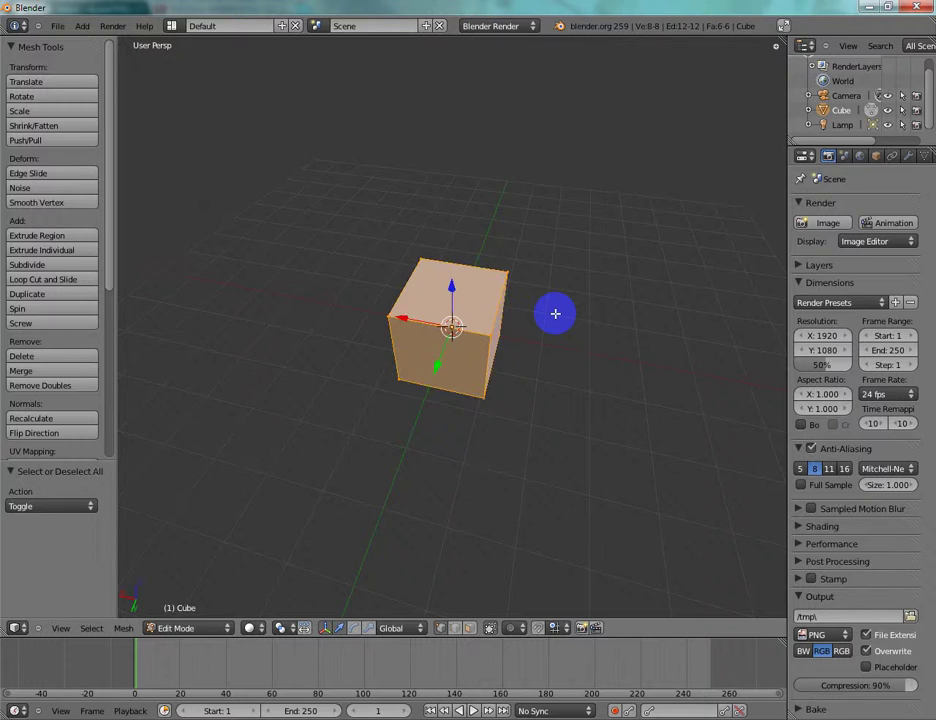
{"action": "middle_click_drag", "start_coordinate": [555, 313], "coordinate": [554, 313]}
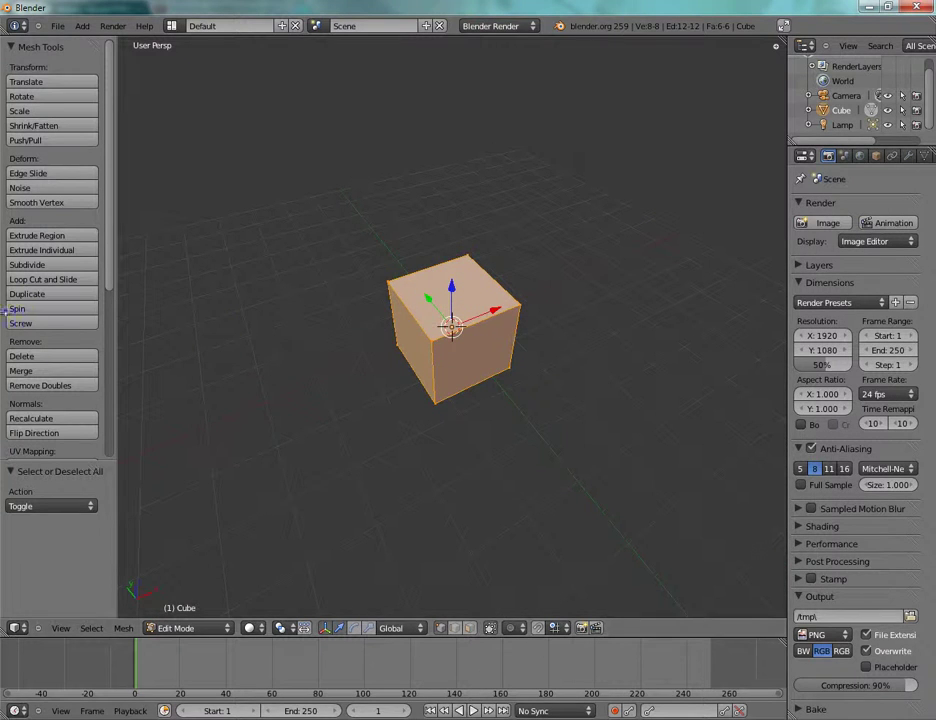
Subdivide the whole cube mesh five times with one cut each
{"action": "left_click", "coordinate": [42, 265]}
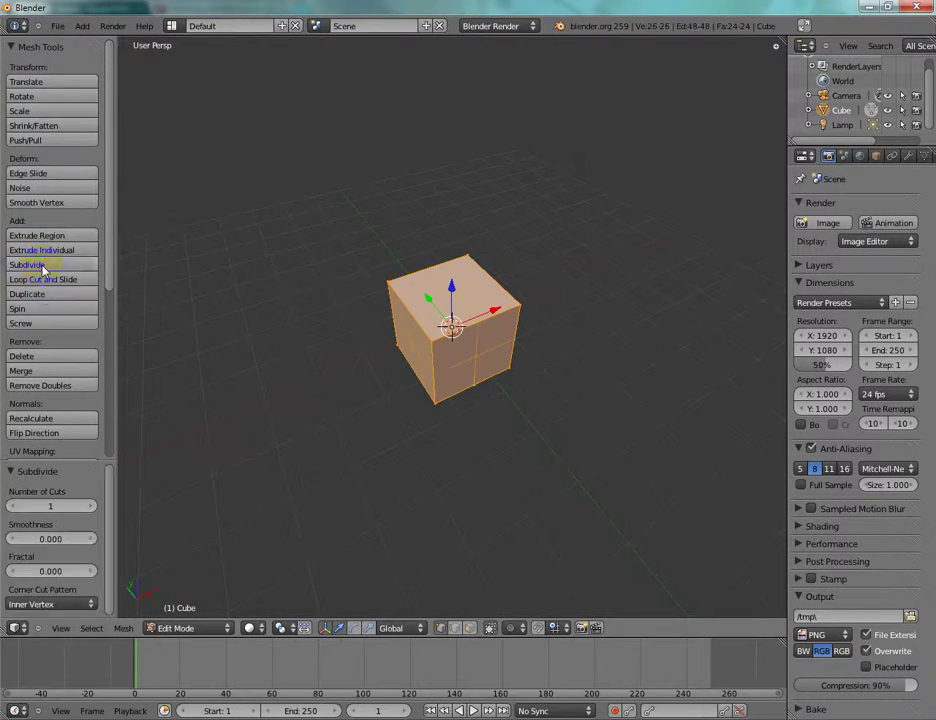
{"action": "left_click", "coordinate": [42, 265]}
{"action": "left_click", "coordinate": [42, 265]}
{"action": "left_click", "coordinate": [42, 265]}
{"action": "left_click", "coordinate": [42, 265]}
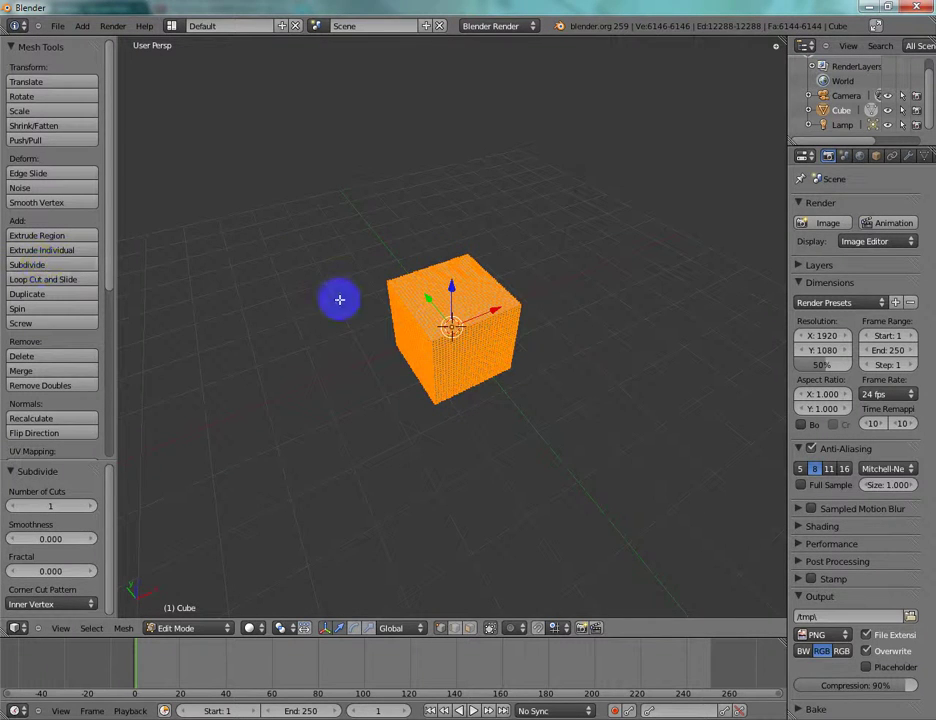
Undo all the subdivisions of the cube
{"action": "key", "text": "ctrl+z"}
{"action": "key", "text": "ctrl+z"}
{"action": "key", "text": "ctrl+z"}
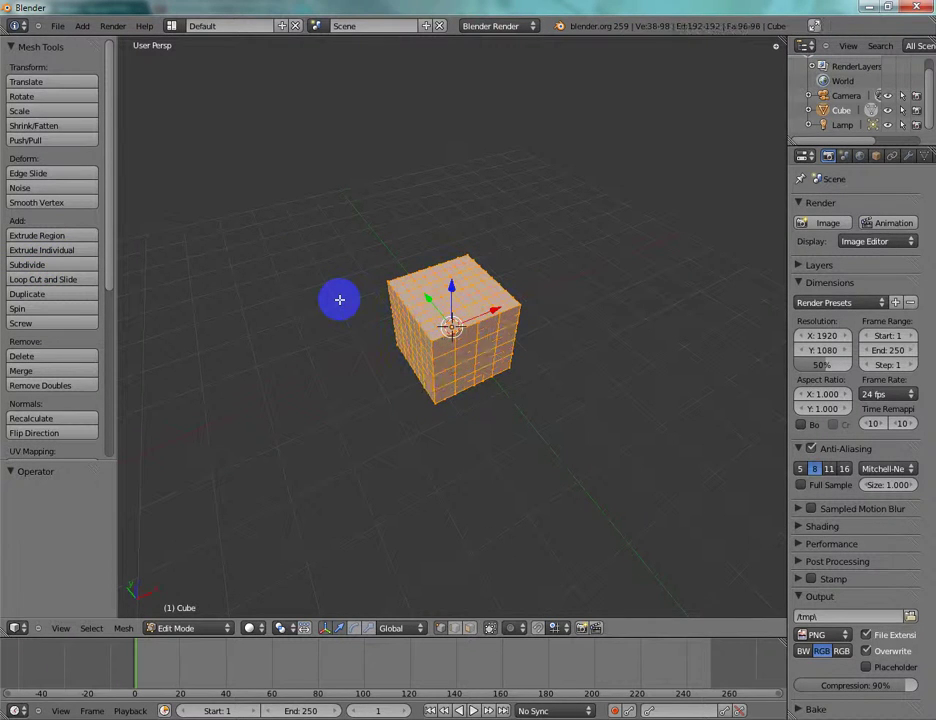
{"action": "key", "text": "ctrl+z"}
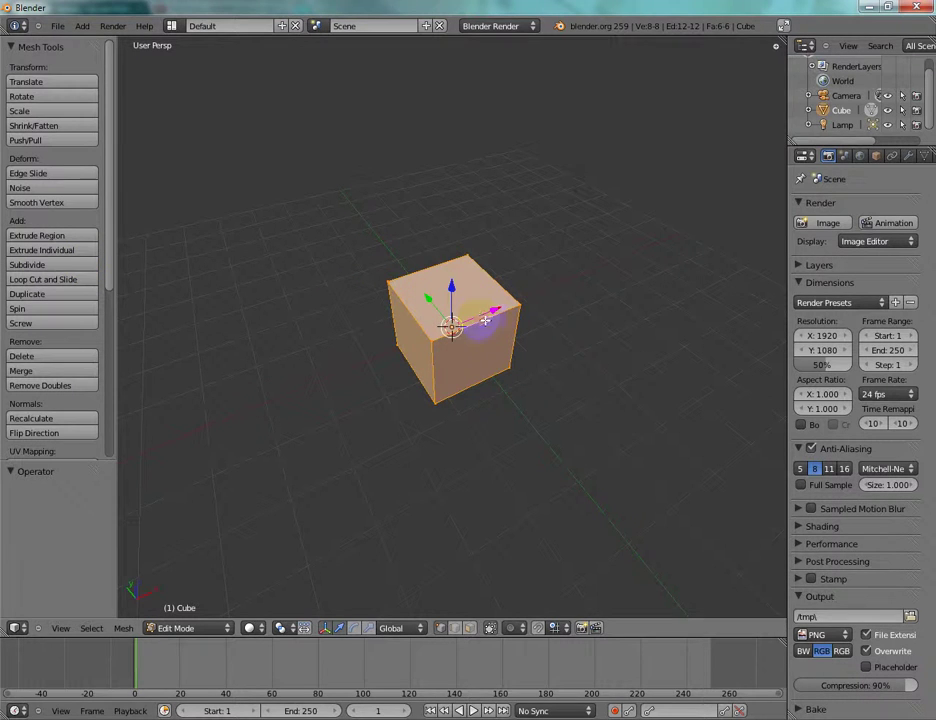
Try to extrude the whole cube mesh along its normal, cancel the move and undo the extrusion
{"action": "key", "text": "shift+d"}
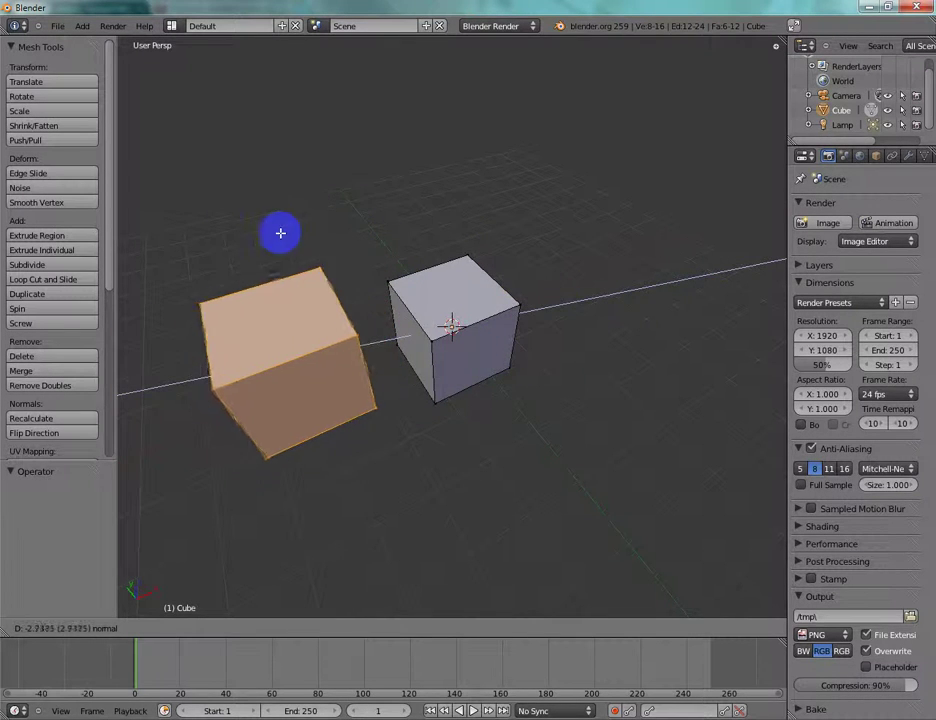
{"action": "right_click", "coordinate": [244, 232]}
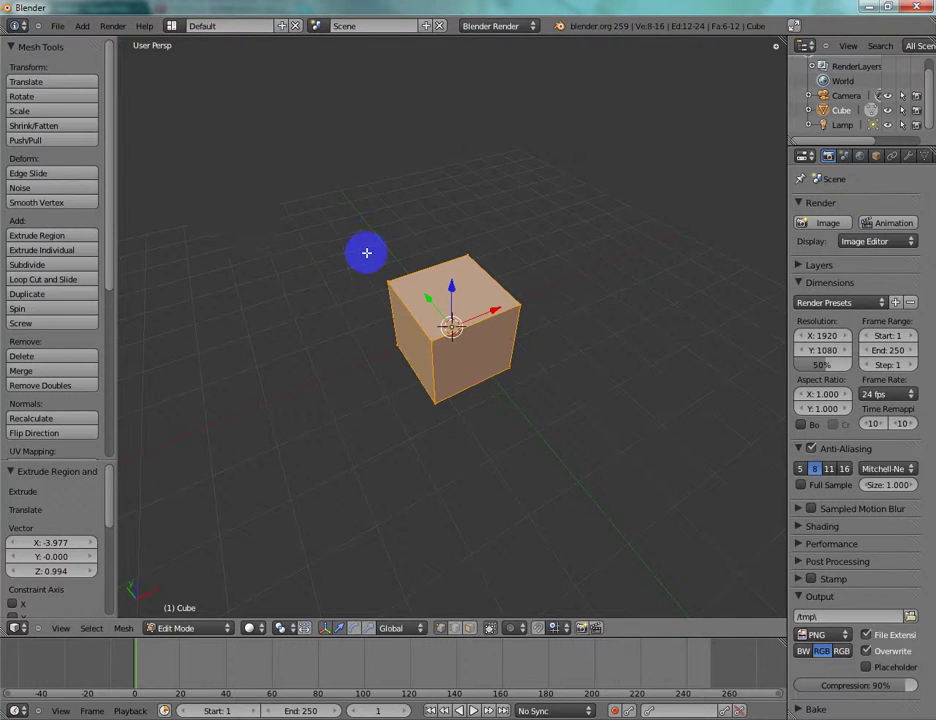
{"action": "key", "text": "ctrl+z"}
Try to move the whole mesh along the global X axis and cancel the move
{"action": "key", "text": "g"}
{"action": "key", "text": "x"}
{"action": "right_click", "coordinate": [502, 328]}
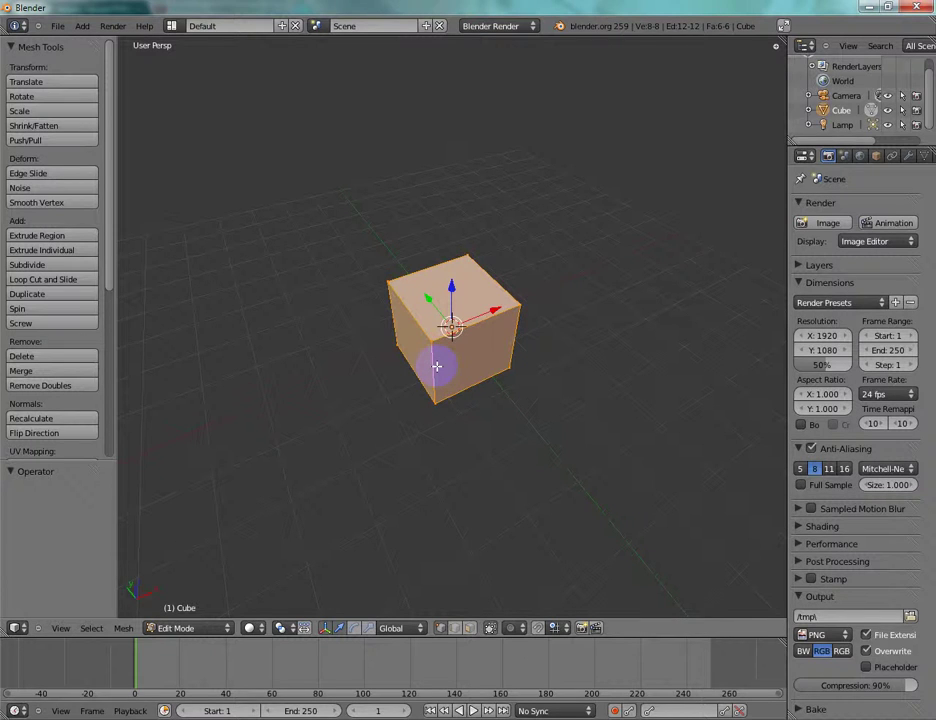
Try to duplicate the whole cube mesh, cancel its placement and undo the duplication
{"action": "left_click", "coordinate": [77, 295]}
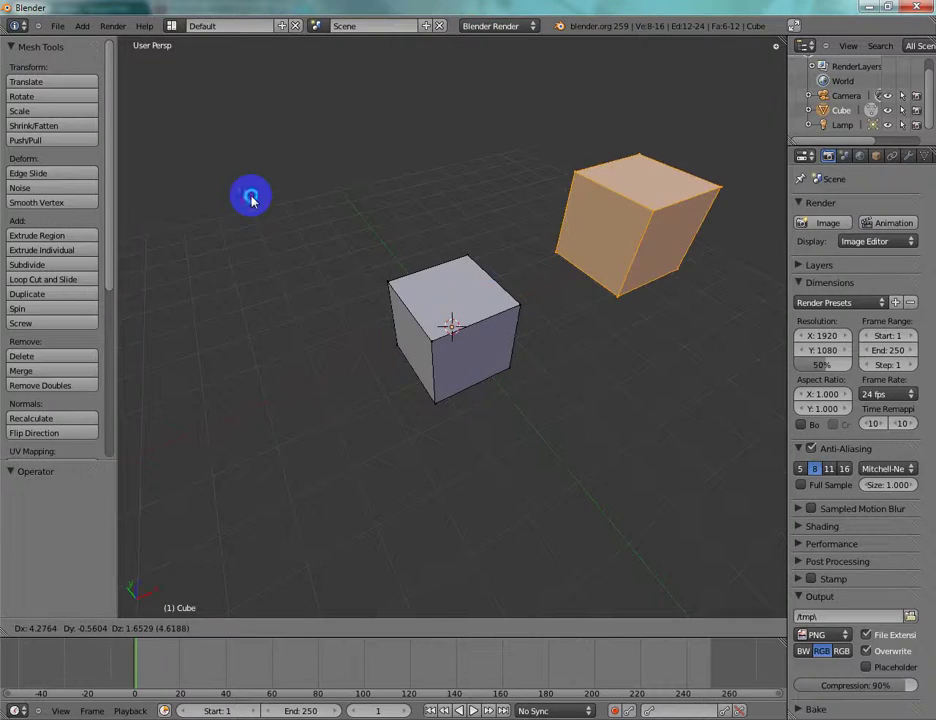
{"action": "right_click", "coordinate": [251, 198]}
{"action": "key", "text": "ctrl+z"}
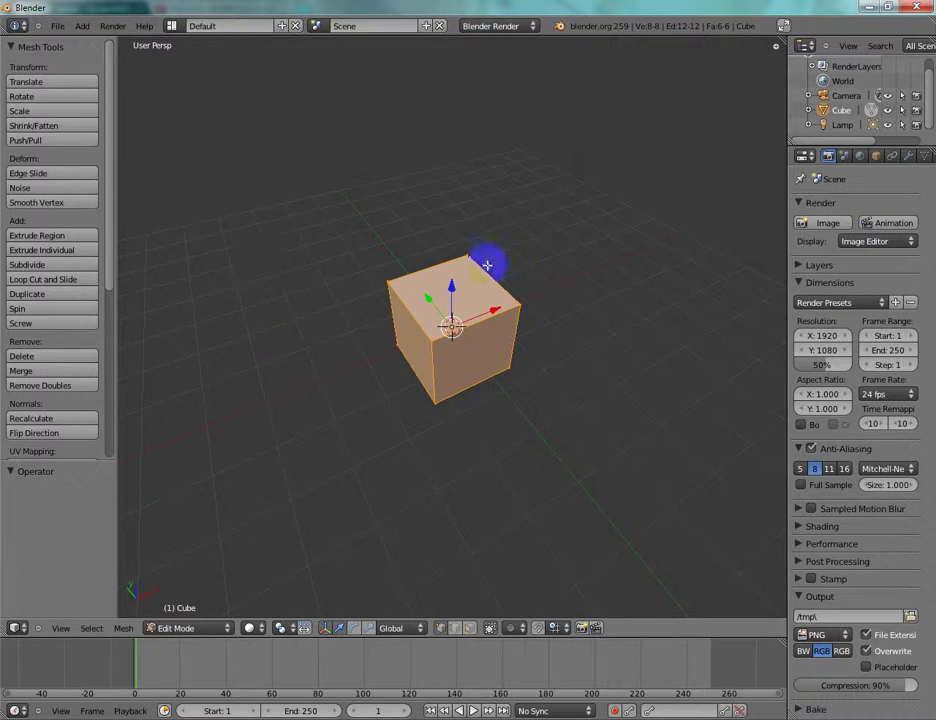
Return the cube to Object Mode, move it up along the Z axis, and clear its location
{"action": "left_click_drag", "start_coordinate": [492, 314], "coordinate": [451, 303]}
{"action": "right_click", "coordinate": [451, 303]}
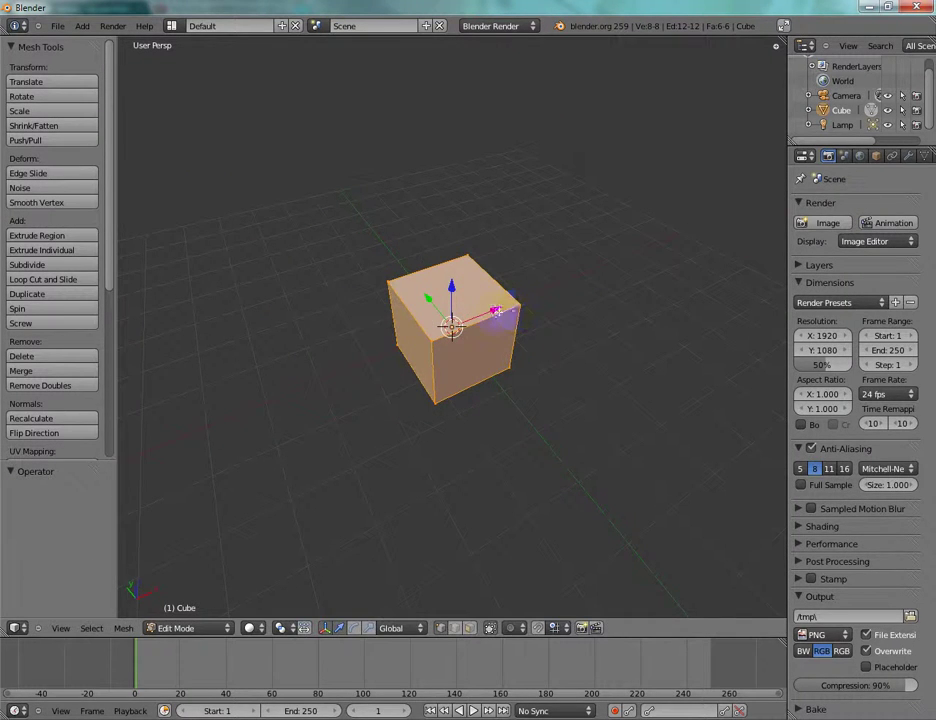
{"action": "key", "text": "Tab"}
{"action": "left_click_drag", "start_coordinate": [495, 314], "coordinate": [593, 285]}
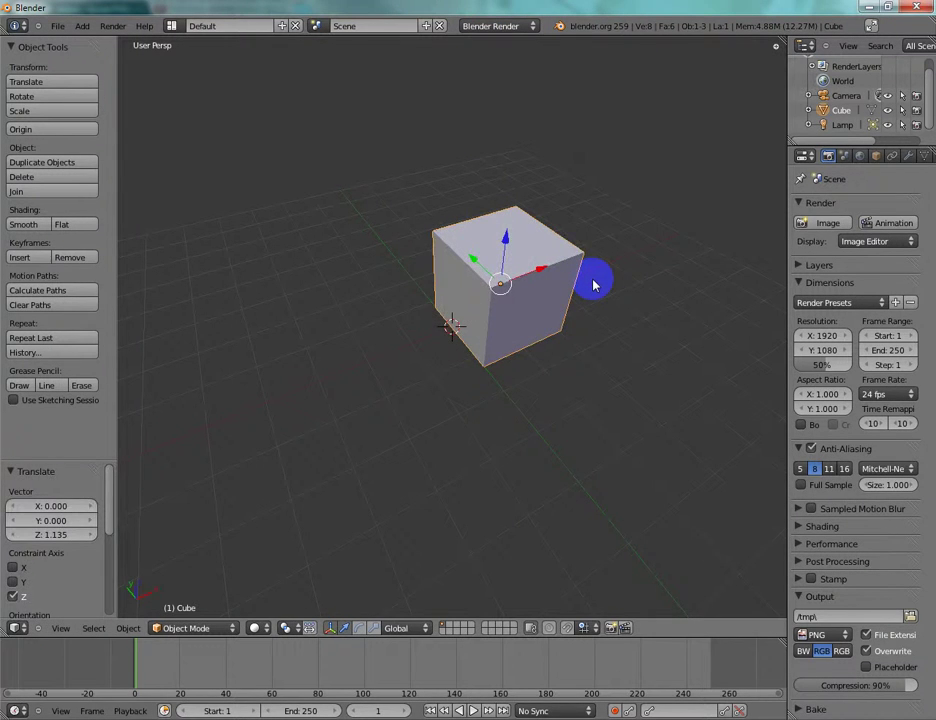
{"action": "key", "text": "alt+g"}
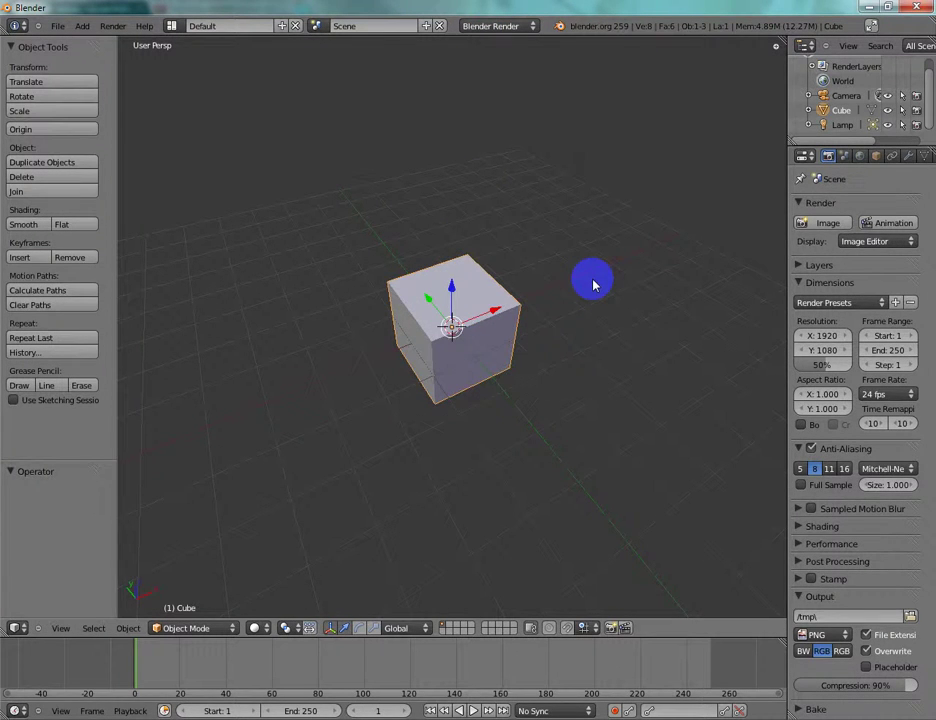
Bring up the Reload Start-Up File prompt and the save file browser, cancelling each without reloading or saving
{"action": "key", "text": "ctrl+n"}
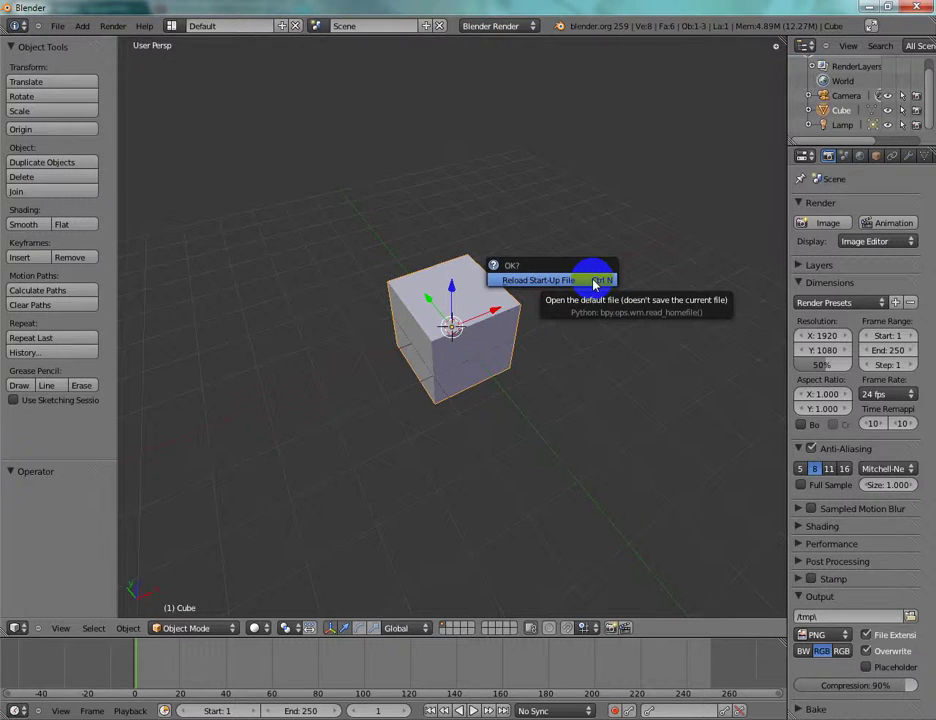
{"action": "key", "text": "ctrl+n"}
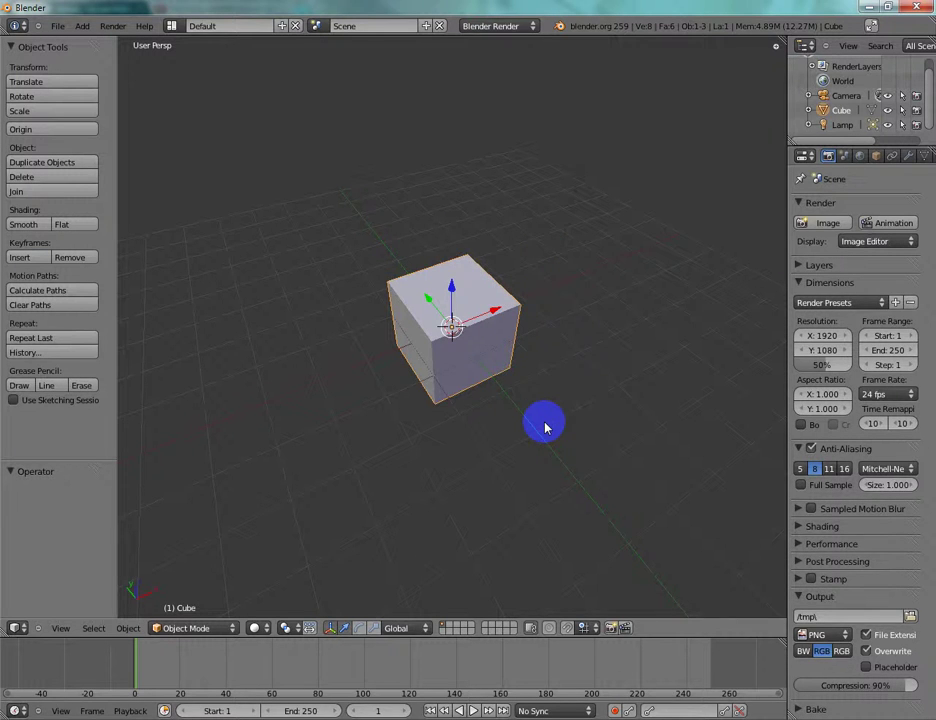
{"action": "key", "text": "ctrl+s"}
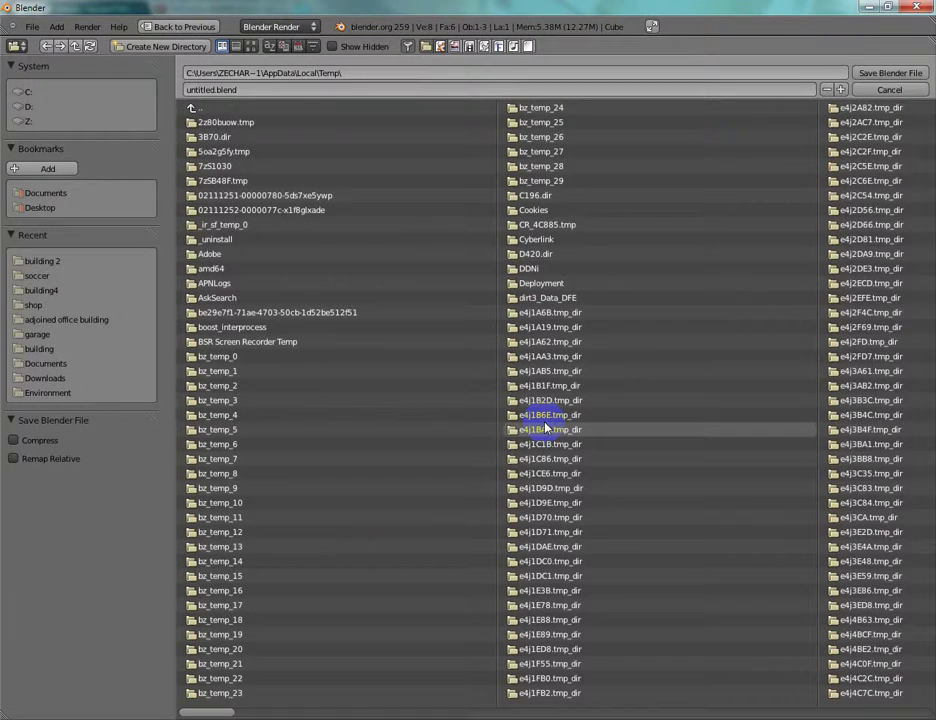
{"action": "left_click", "coordinate": [910, 92]}
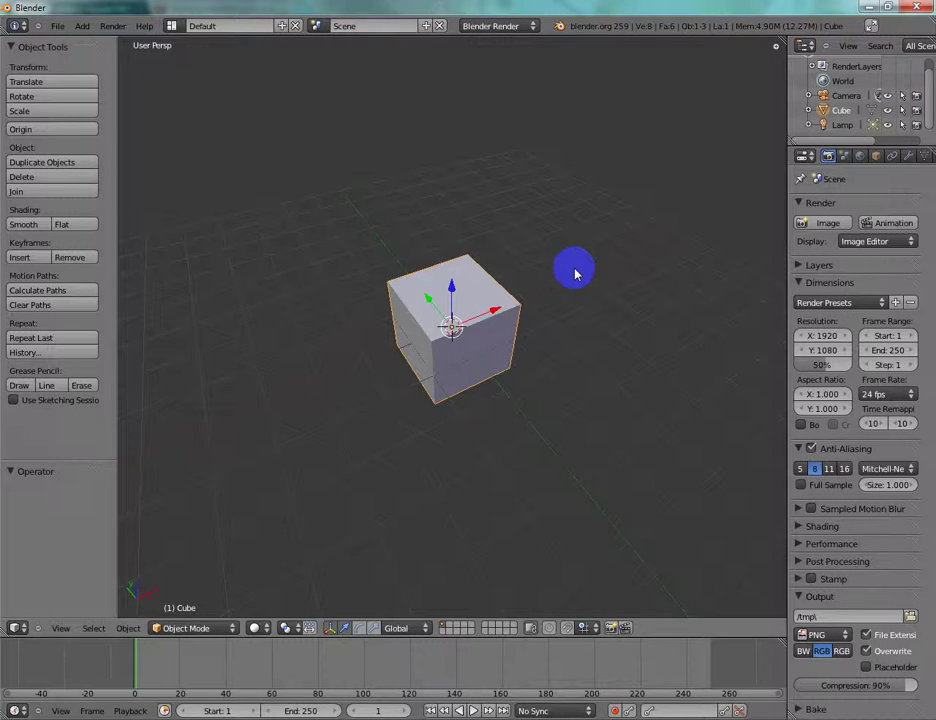
Select every object in the scene, and reduce the selection to only the cube
{"action": "key", "text": "a"}
{"action": "key", "text": "a"}
{"action": "scroll", "coordinate": [575, 273], "scroll_direction": "down", "scroll_amount": 6}
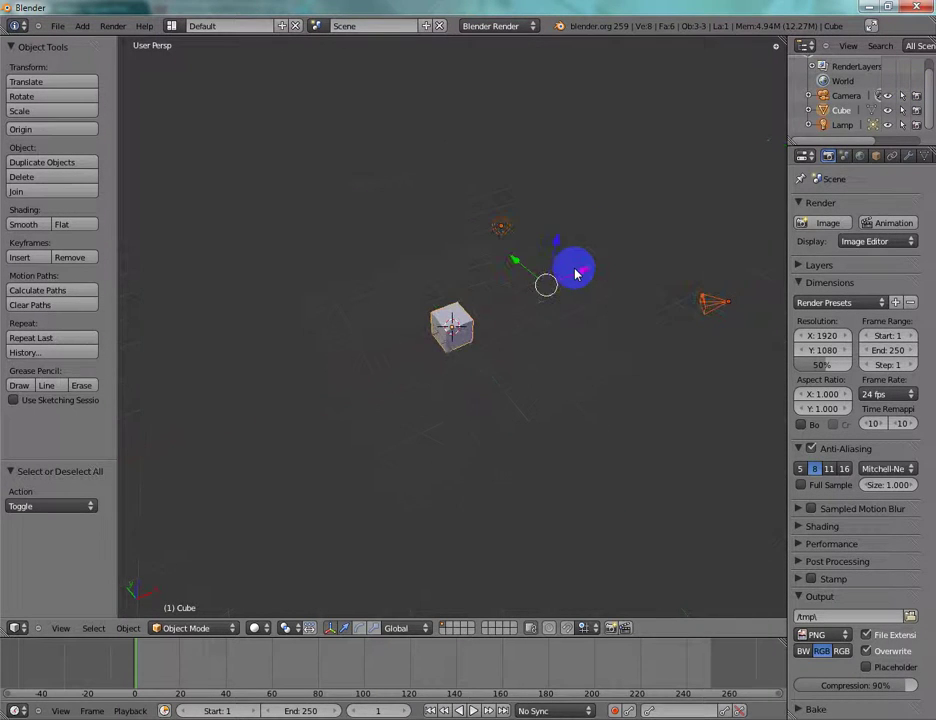
{"action": "scroll", "coordinate": [575, 273], "scroll_direction": "down", "scroll_amount": 2}
{"action": "scroll", "coordinate": [575, 273], "scroll_direction": "up", "scroll_amount": 6}
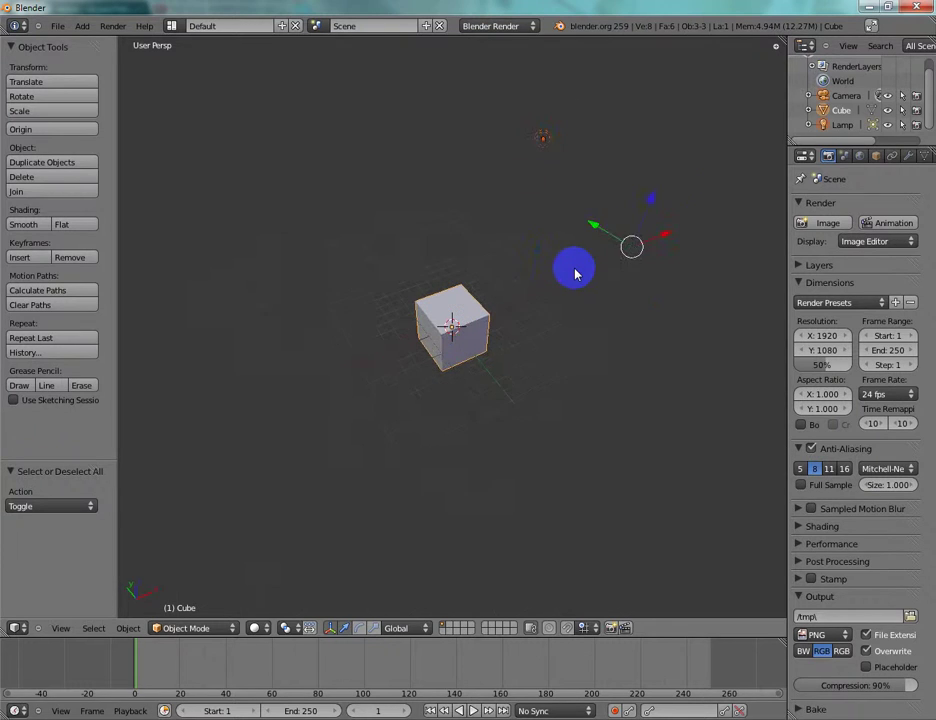
{"action": "right_click", "coordinate": [463, 300]}
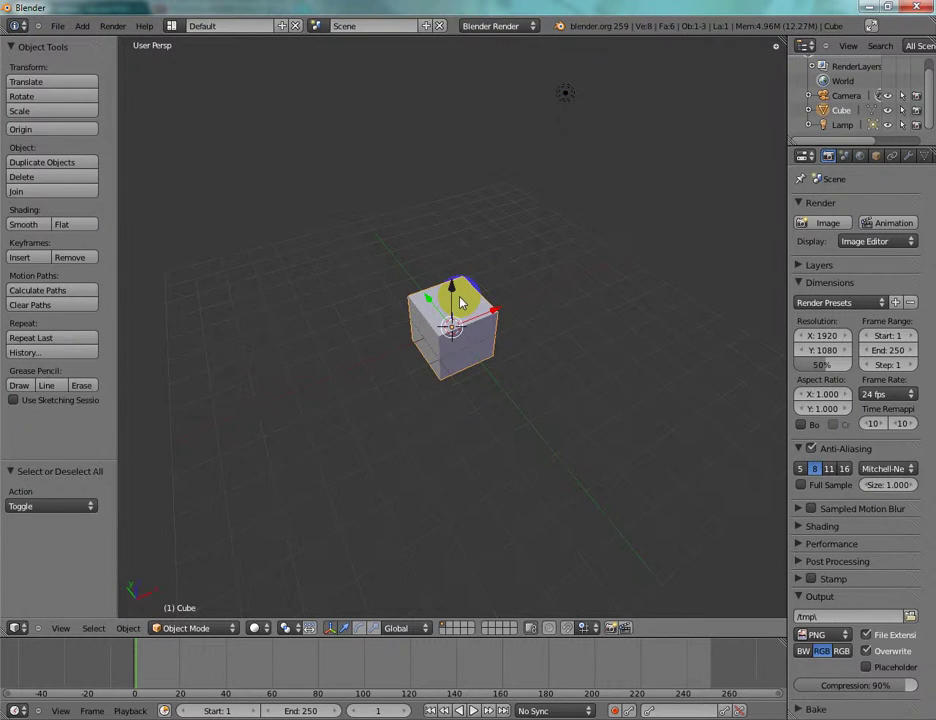
Examine the cube up close, including from its inside, and the whole scene from a distance
{"action": "scroll", "coordinate": [461, 302], "scroll_direction": "up", "scroll_amount": 6}
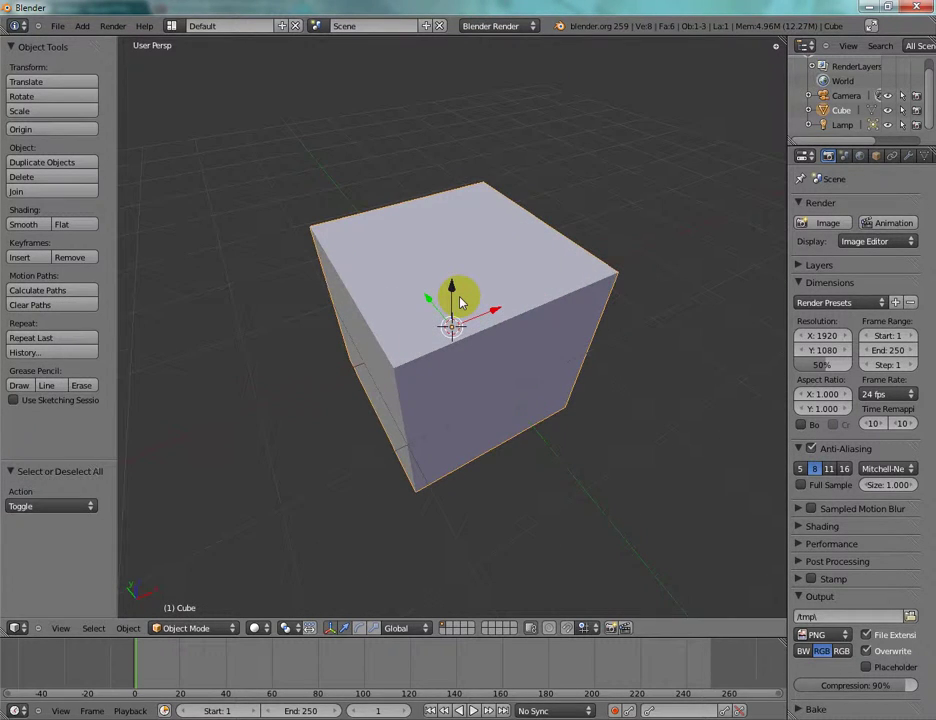
{"action": "scroll", "coordinate": [487, 288], "scroll_direction": "down", "scroll_amount": 5}
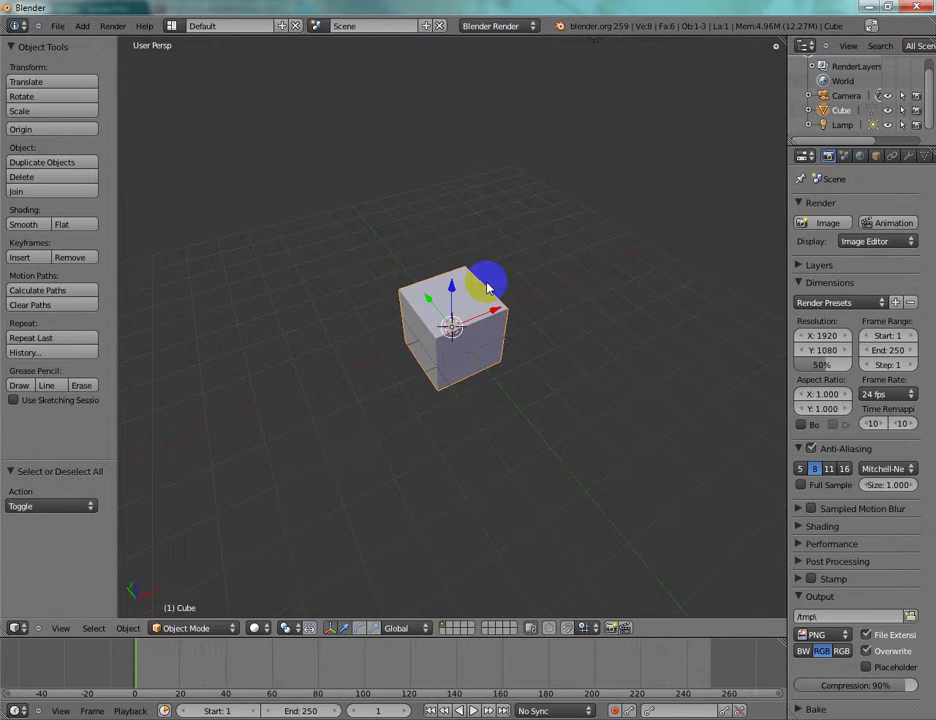
{"action": "scroll", "coordinate": [487, 286], "scroll_direction": "down", "scroll_amount": 4}
{"action": "scroll", "coordinate": [483, 279], "scroll_direction": "up", "scroll_amount": 7}
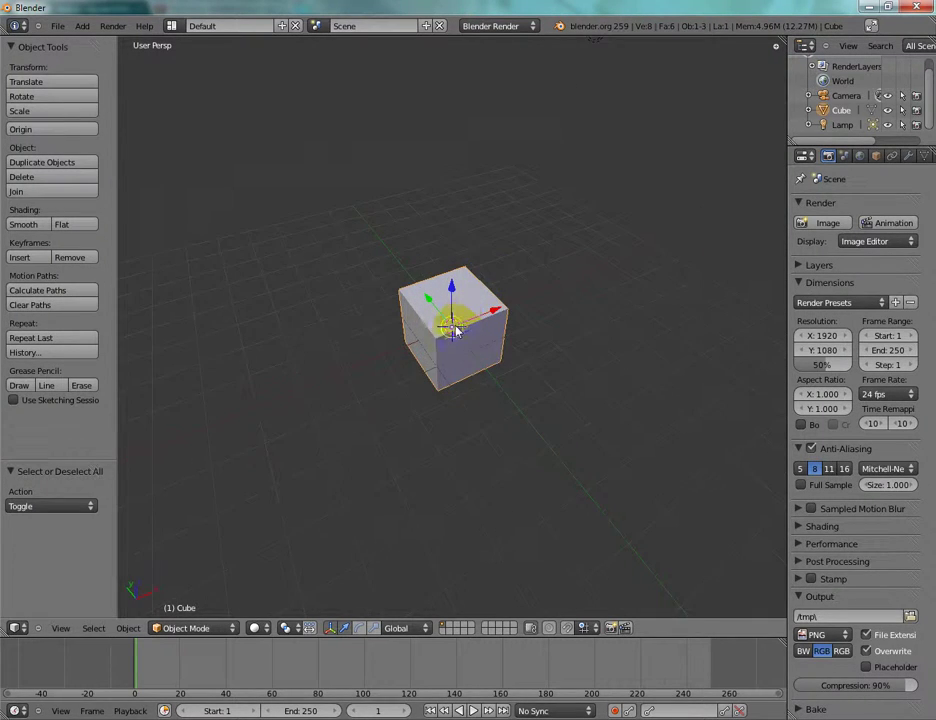
{"action": "scroll", "coordinate": [453, 330], "scroll_direction": "up", "scroll_amount": 8}
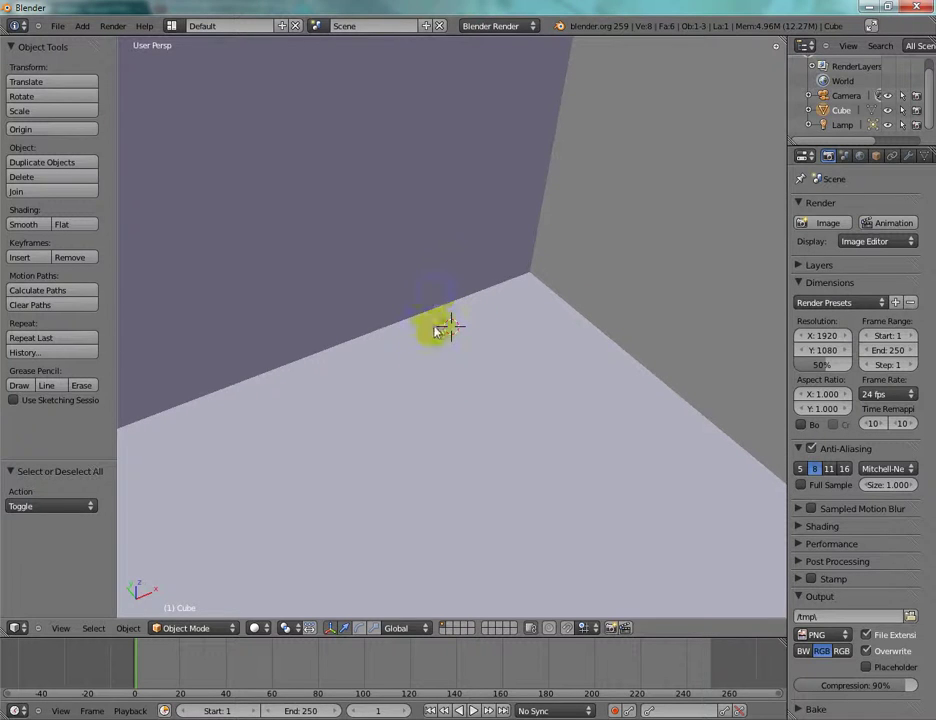
{"action": "scroll", "coordinate": [418, 318], "scroll_direction": "down", "scroll_amount": 8}
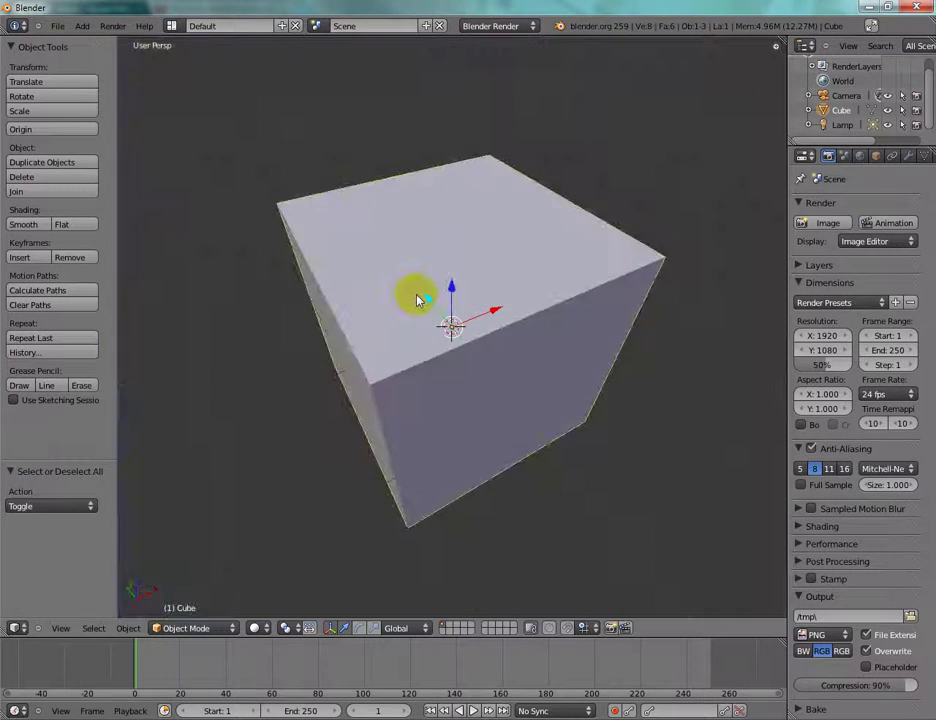
{"action": "scroll", "coordinate": [418, 300], "scroll_direction": "down", "scroll_amount": 8}
{"action": "scroll", "coordinate": [455, 320], "scroll_direction": "down", "scroll_amount": 4}
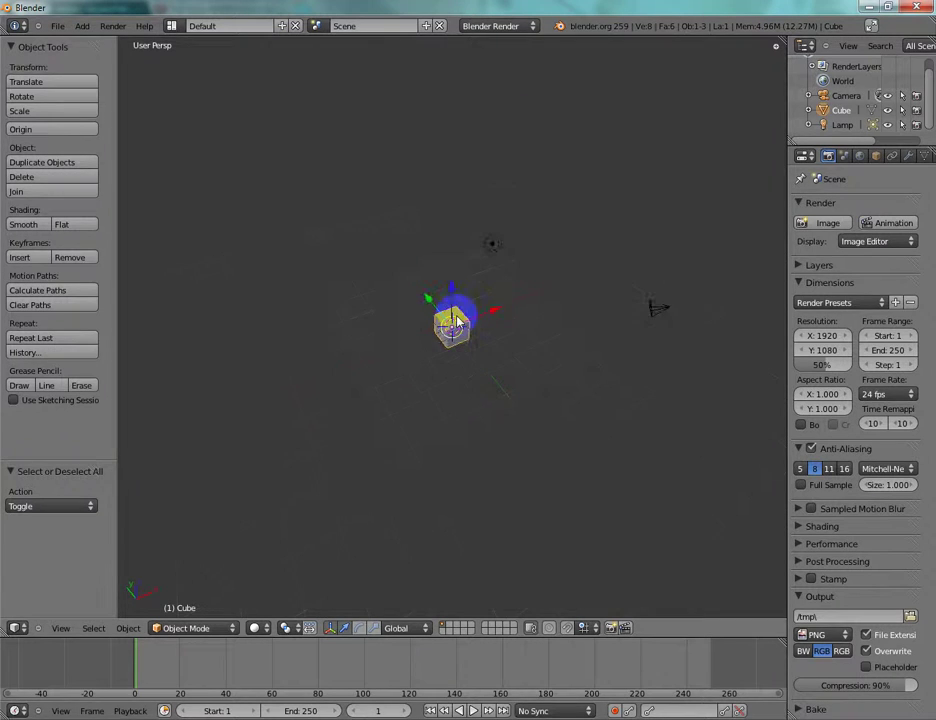
Select the lamp, and switch the selection to the camera
{"action": "right_click", "coordinate": [663, 316]}
{"action": "right_click", "coordinate": [492, 246]}
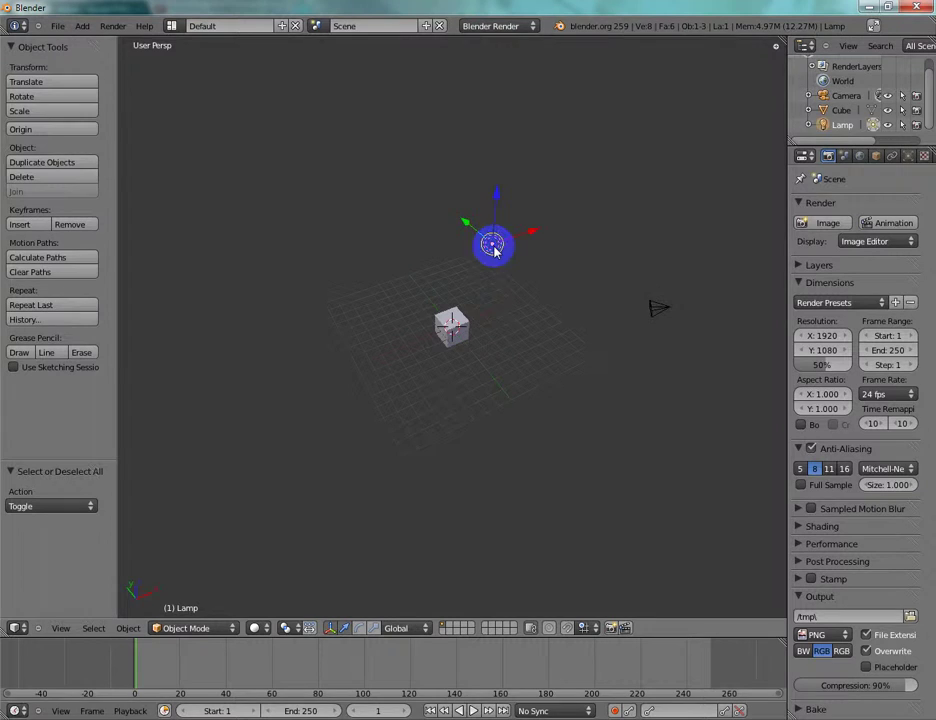
{"action": "right_click", "coordinate": [660, 307]}
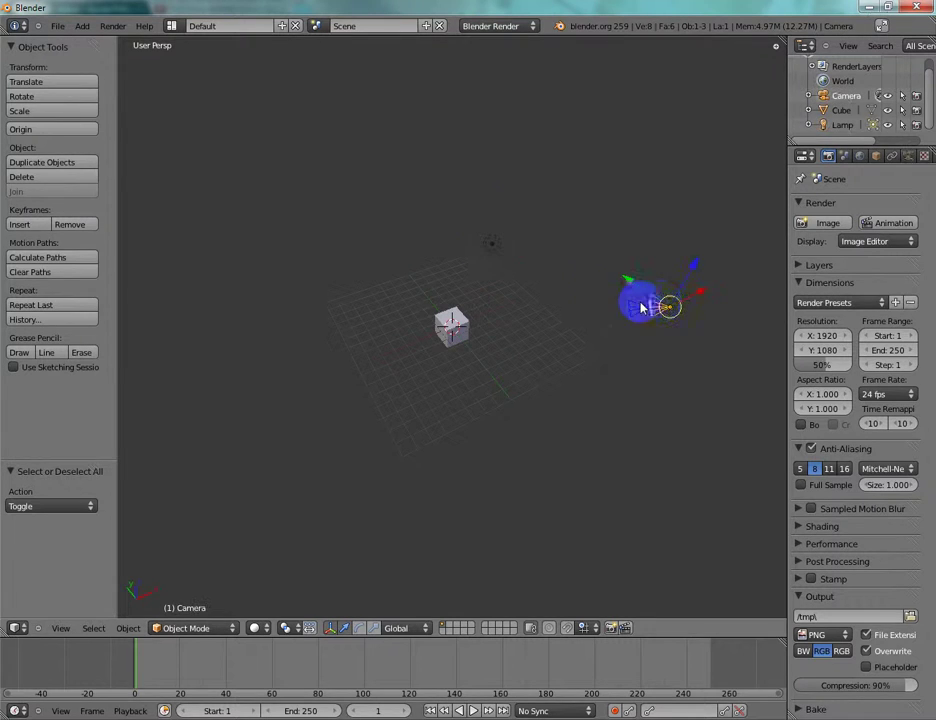
Look over the render layer settings, the render display options and the frame rate setting without changing them
{"action": "left_click", "coordinate": [860, 304]}
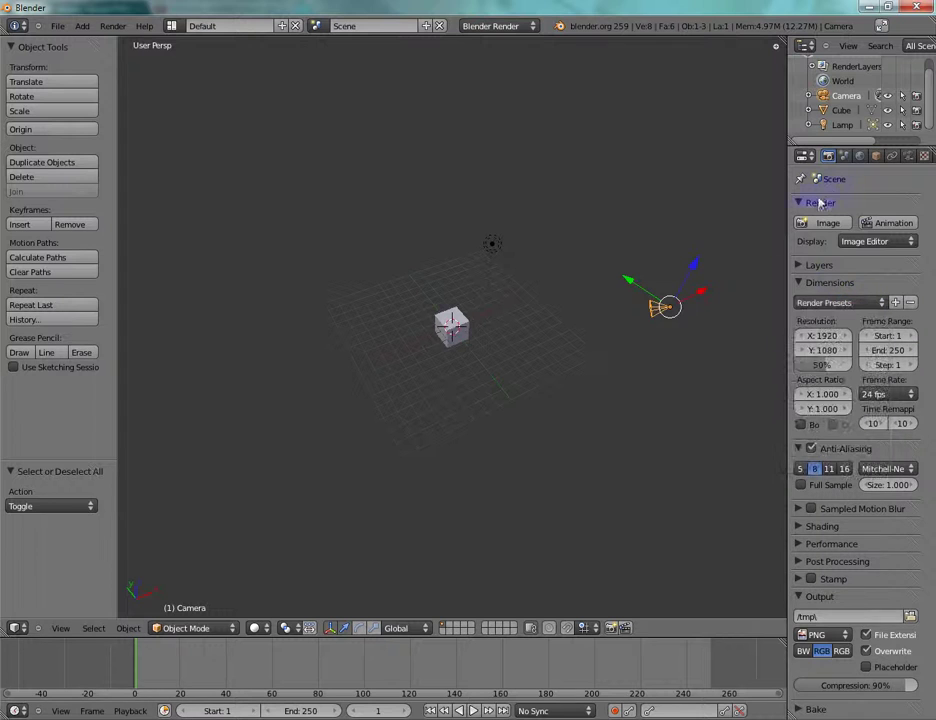
{"action": "left_click", "coordinate": [826, 268]}
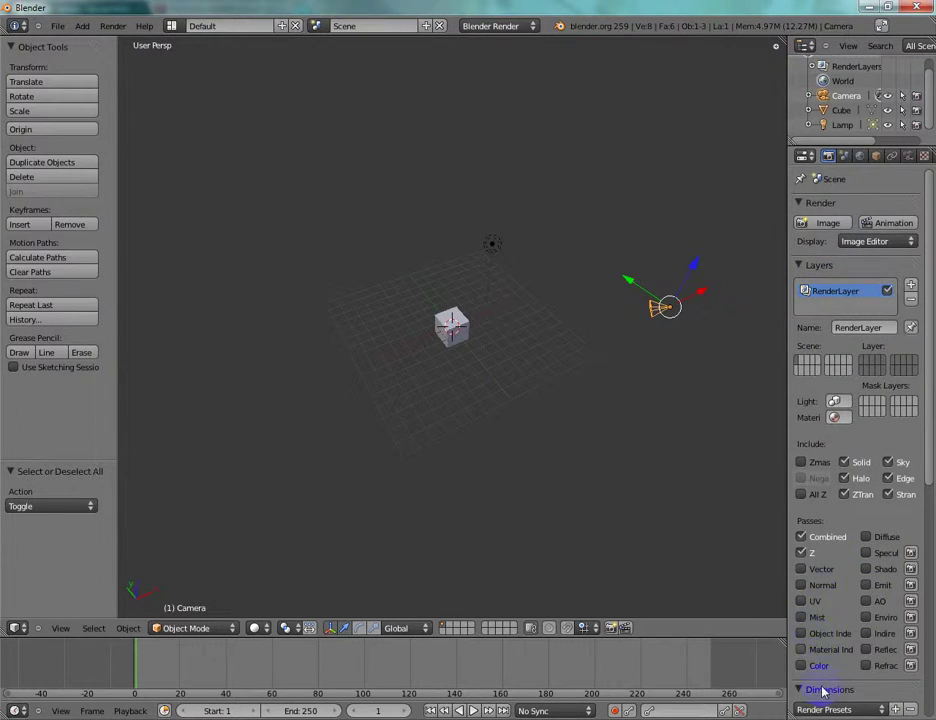
{"action": "left_click", "coordinate": [822, 266]}
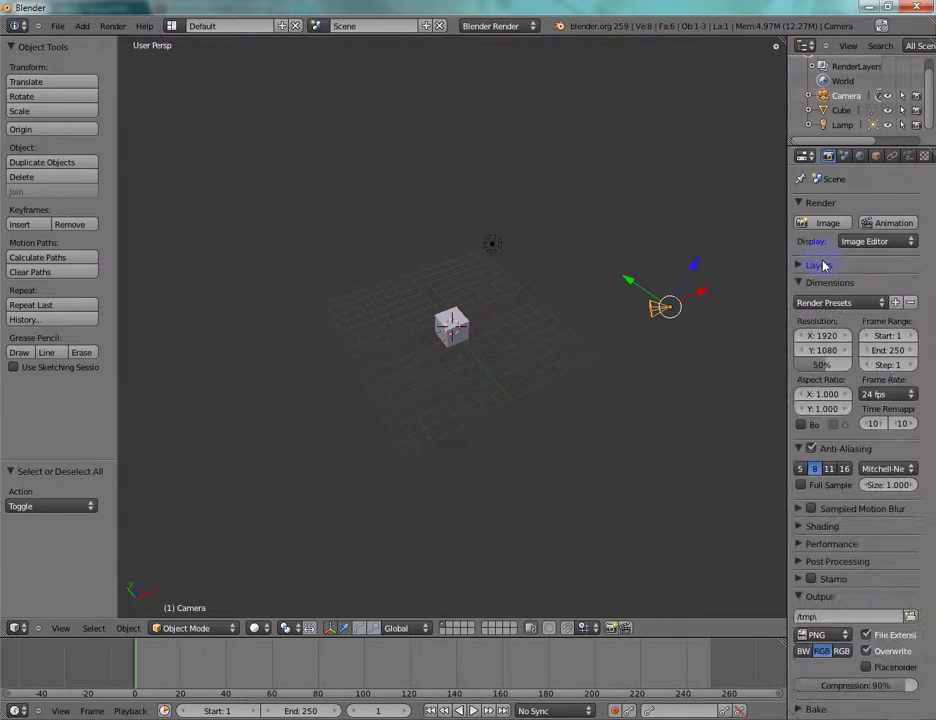
{"action": "left_click", "coordinate": [866, 243]}
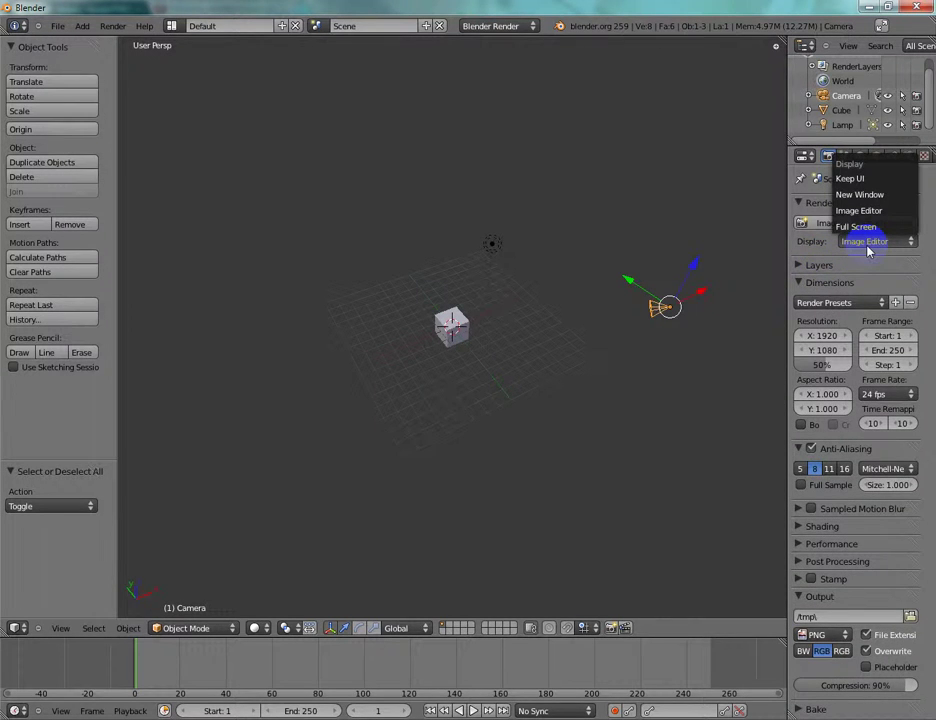
{"action": "left_click", "coordinate": [866, 248]}
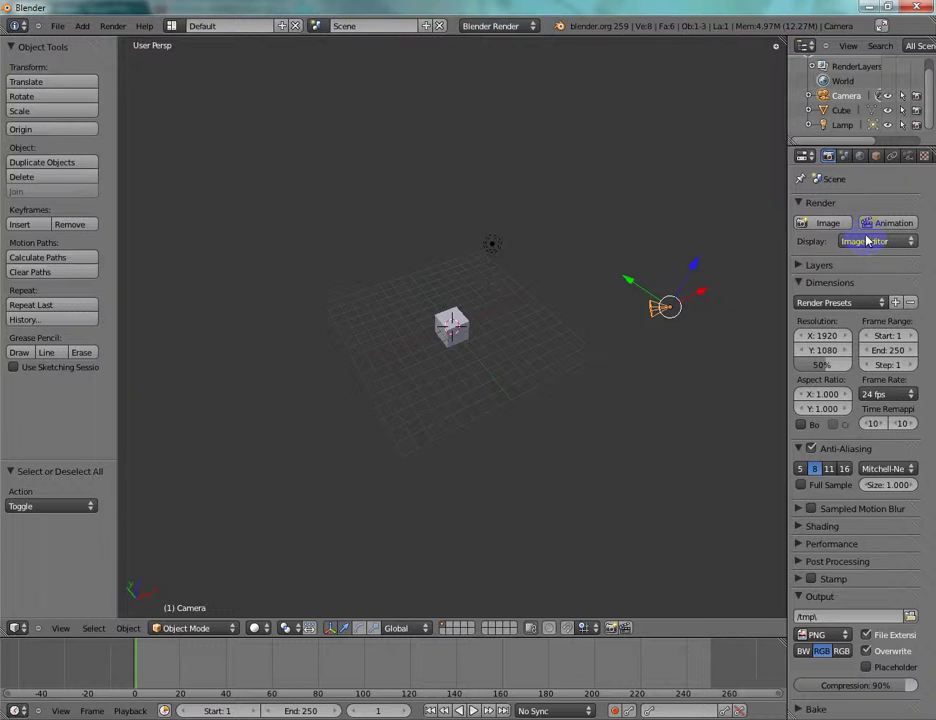
{"action": "left_click", "coordinate": [888, 394]}
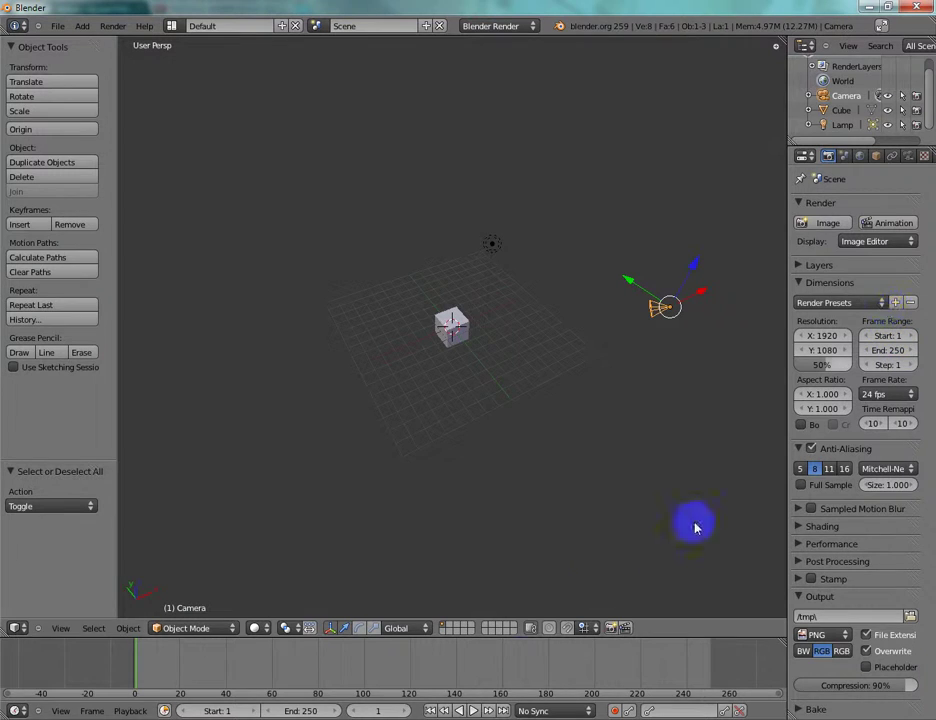
Set the animation's end frame to 270 and scrub the timeline to about frame 271
{"action": "left_click_drag", "start_coordinate": [137, 665], "coordinate": [707, 664]}
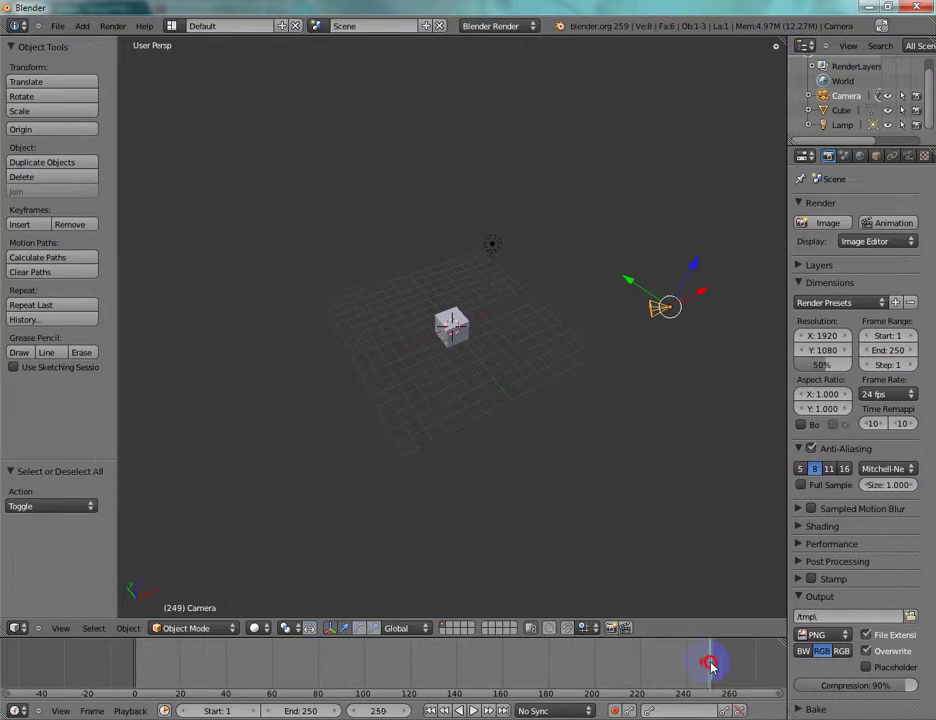
{"action": "left_click", "coordinate": [877, 348]}
{"action": "type", "text": "270"}
{"action": "key", "text": "Return"}
{"action": "left_click", "coordinate": [760, 672]}
{"action": "left_click_drag", "start_coordinate": [754, 674], "coordinate": [757, 666]}
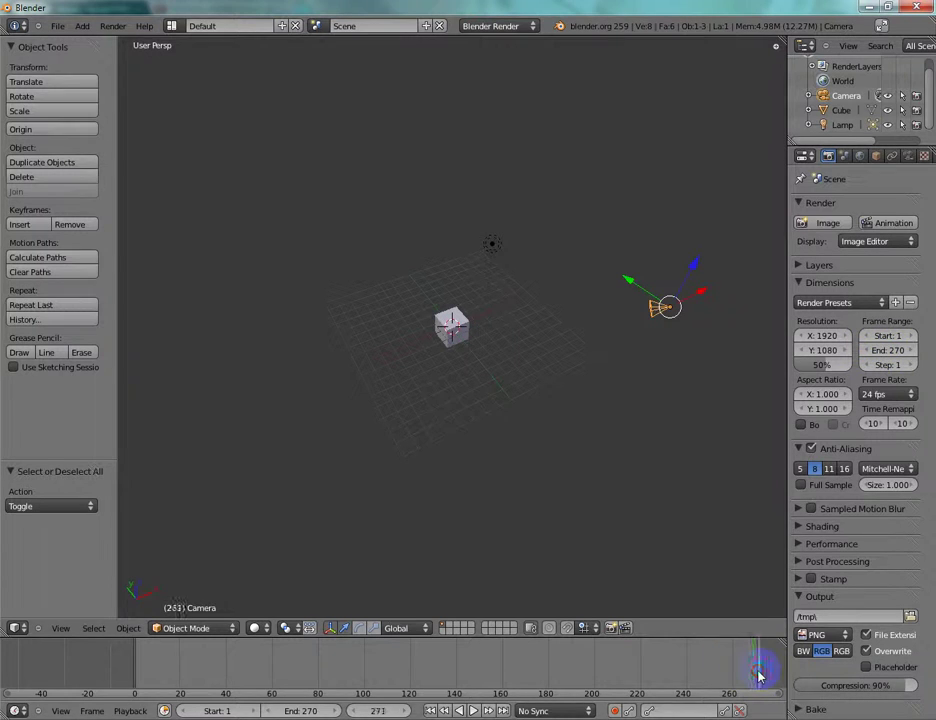
Set the animation's end frame to 250 and move the current frame to 0
{"action": "left_click", "coordinate": [891, 350]}
{"action": "type", "text": "2"}
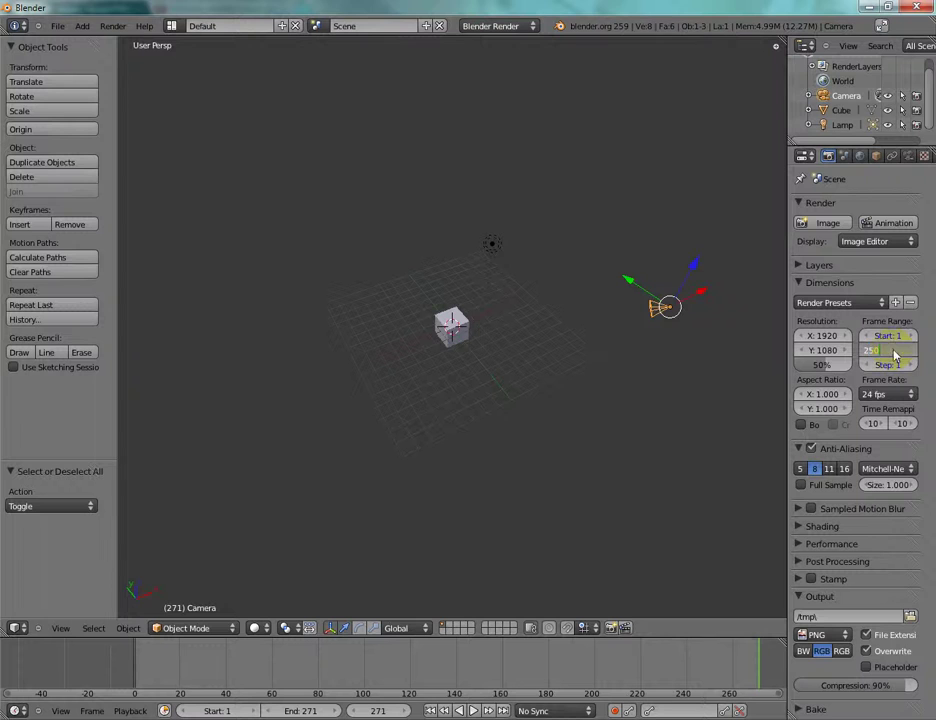
{"action": "type", "text": "50"}
{"action": "key", "text": "Return"}
{"action": "left_click_drag", "start_coordinate": [690, 649], "coordinate": [111, 658]}
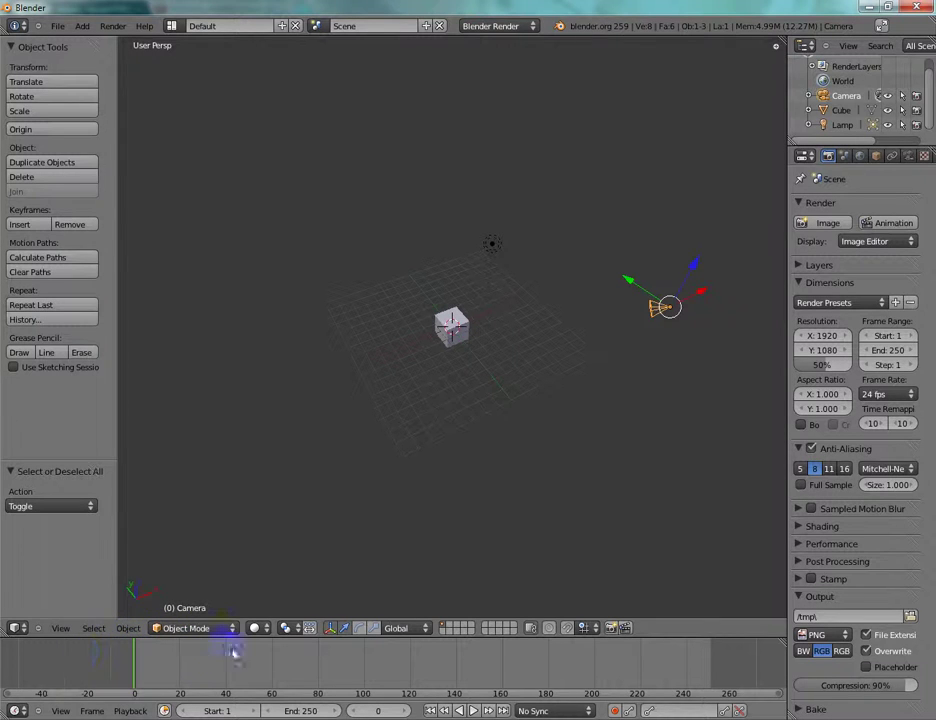
Toggle the viewport repeatedly between solid and wireframe shading to compare how the cube is displayed
{"action": "scroll", "coordinate": [406, 373], "scroll_direction": "up", "scroll_amount": 6}
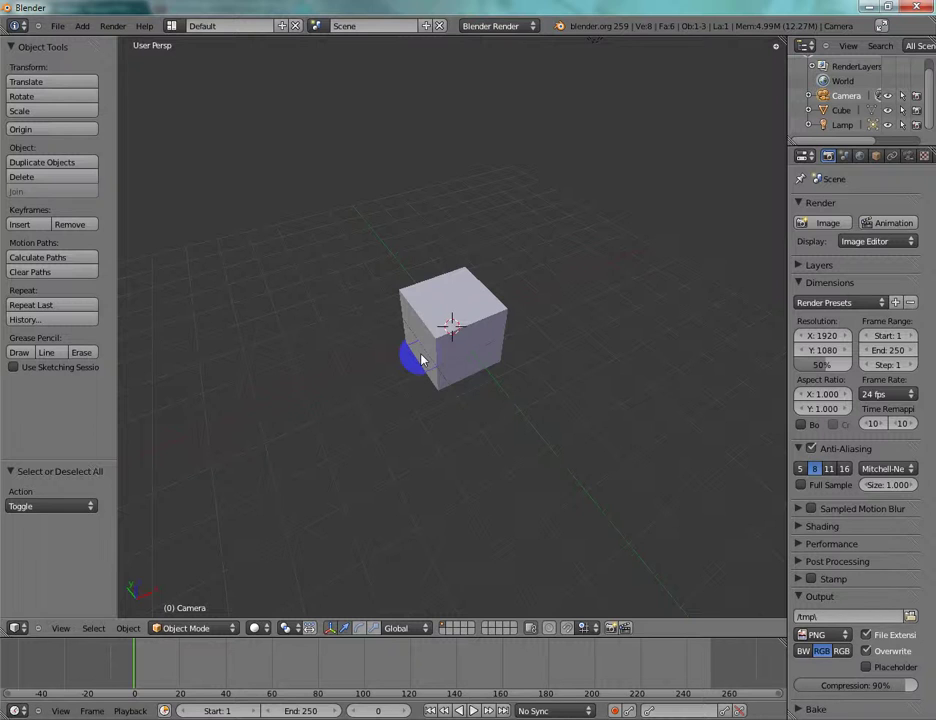
{"action": "key", "text": "z"}
{"action": "key", "text": "z"}
{"action": "key", "text": "z"}
{"action": "key", "text": "z"}
{"action": "key", "text": "z"}
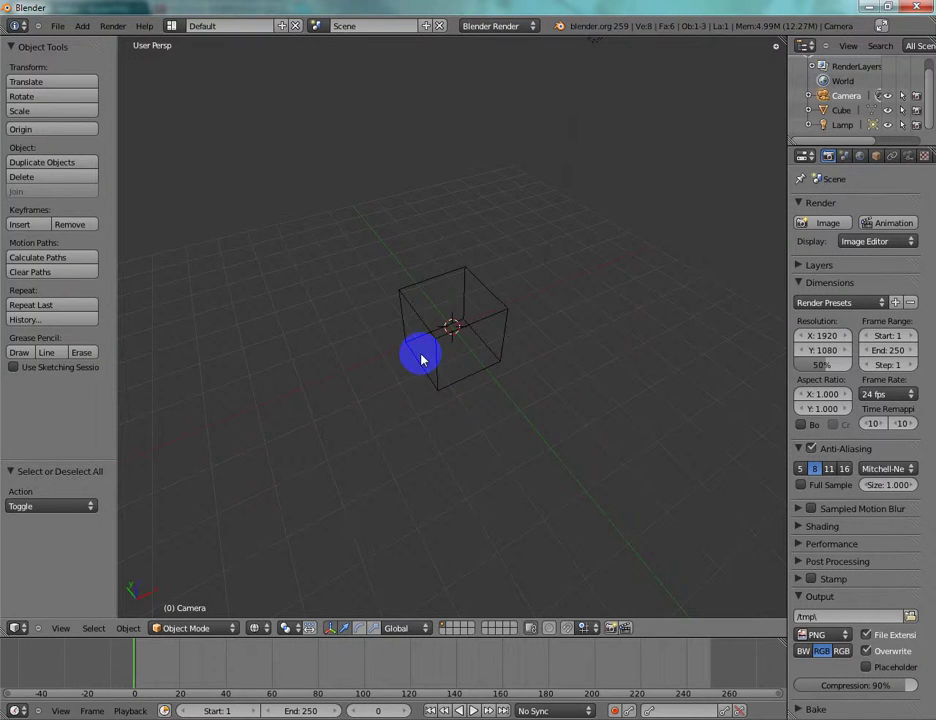
{"action": "key", "text": "z"}
{"action": "key", "text": "z"}
Select the cube in the wireframe view and switch the viewport to solid shading
{"action": "scroll", "coordinate": [440, 350], "scroll_direction": "up", "scroll_amount": 4}
{"action": "right_click", "coordinate": [438, 352]}
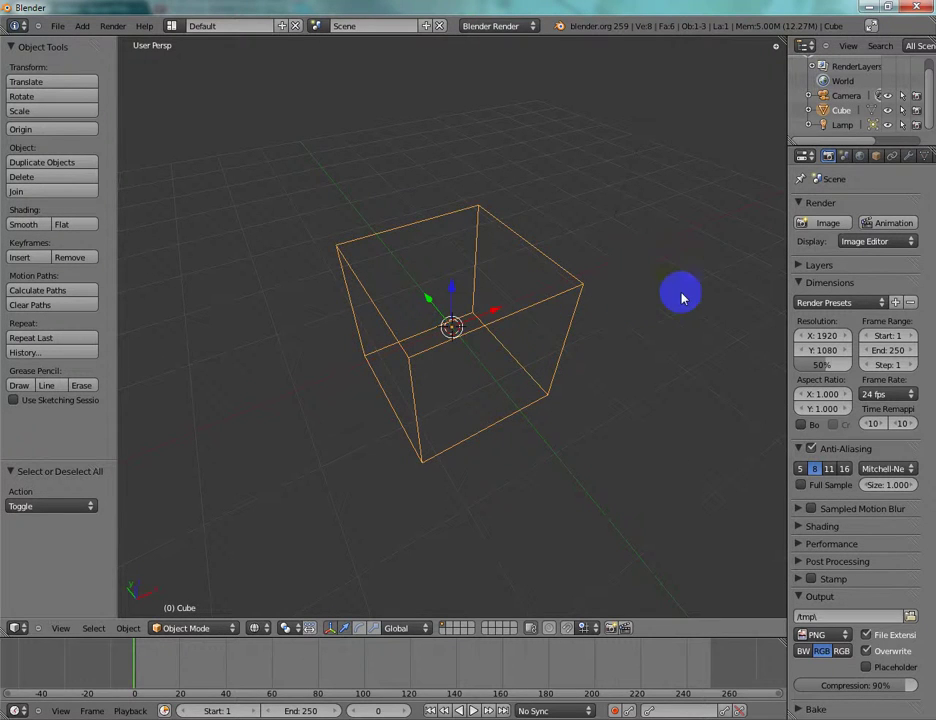
{"action": "key", "text": "z"}
Search the commands for "plan" and add a plane at the scene origin
{"action": "scroll", "coordinate": [550, 266], "scroll_direction": "down", "scroll_amount": 6}
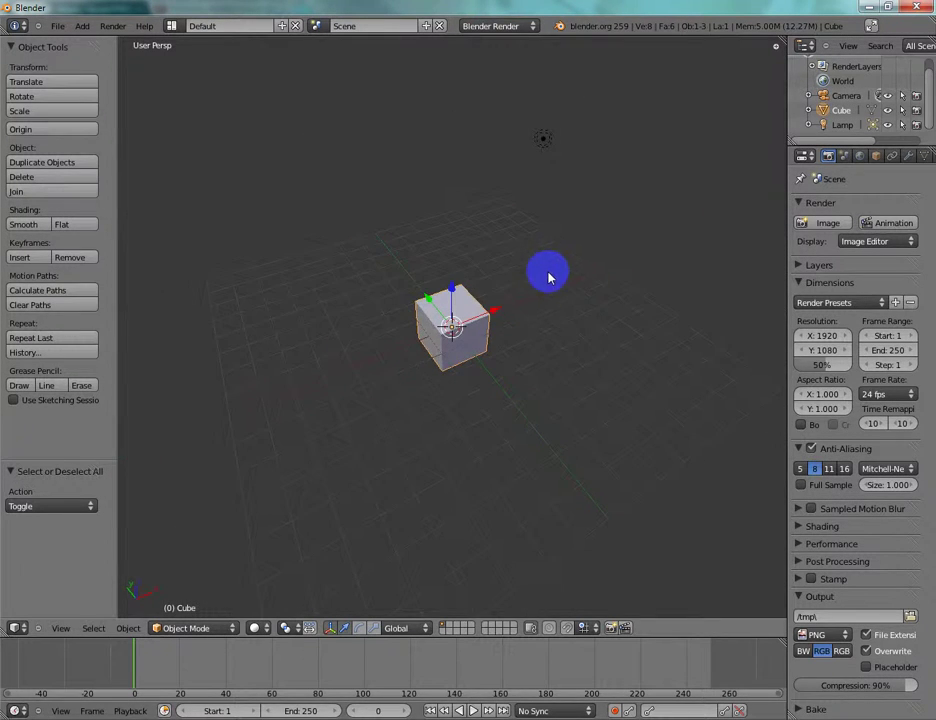
{"action": "scroll", "coordinate": [548, 278], "scroll_direction": "down", "scroll_amount": 2}
{"action": "scroll", "coordinate": [547, 280], "scroll_direction": "up", "scroll_amount": 3}
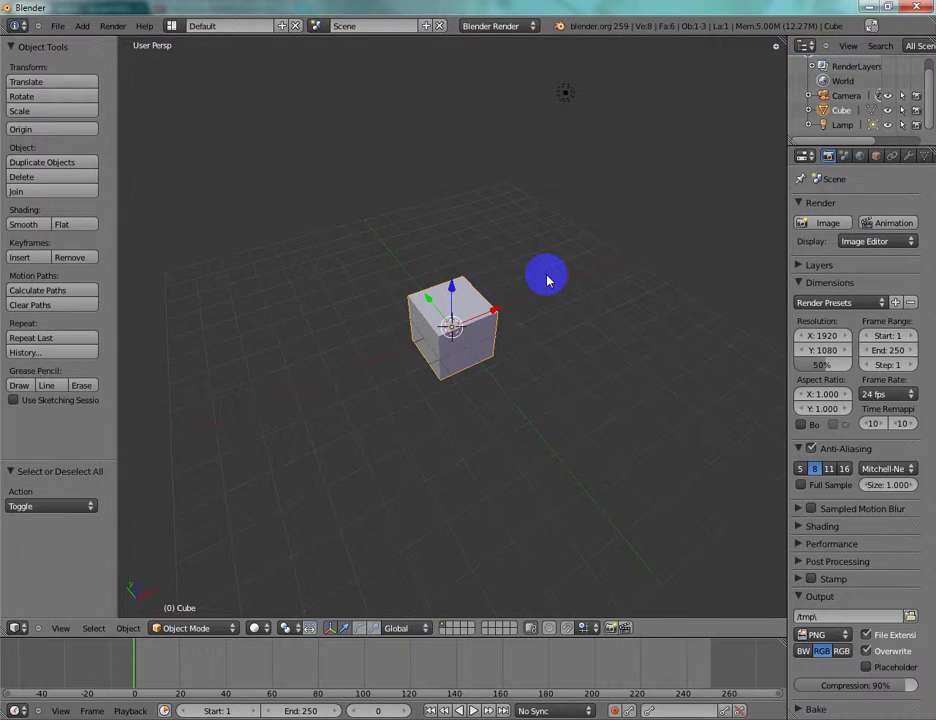
{"action": "key", "text": "space"}
{"action": "type", "text": "plan"}
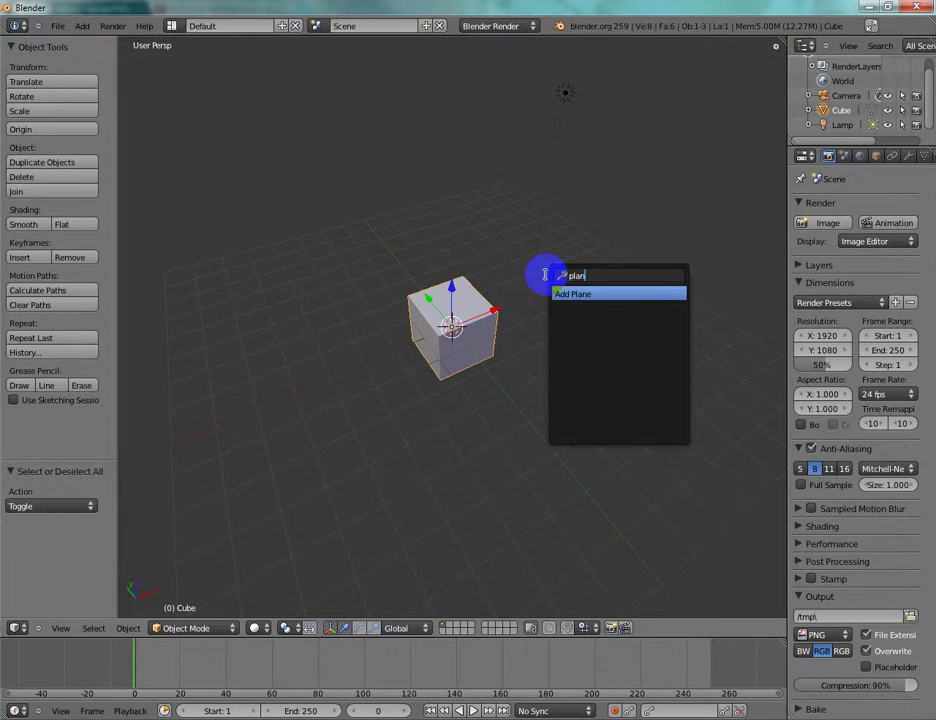
{"action": "key", "text": "Return"}
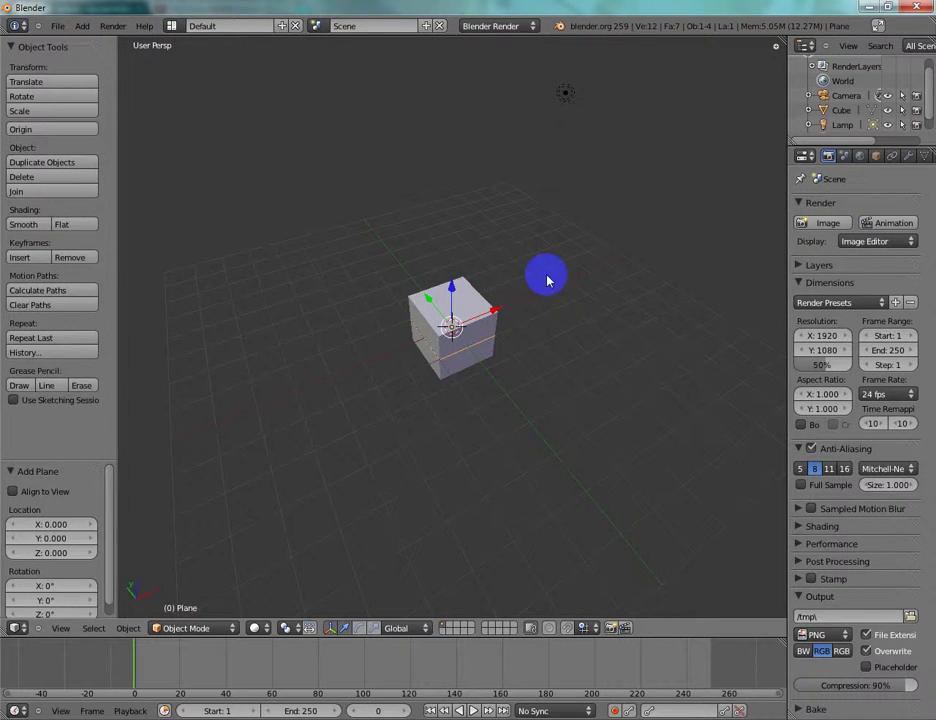
Move the plane about 2.8 units up along Z, then delete it
{"action": "left_click_drag", "start_coordinate": [446, 290], "coordinate": [437, 209]}
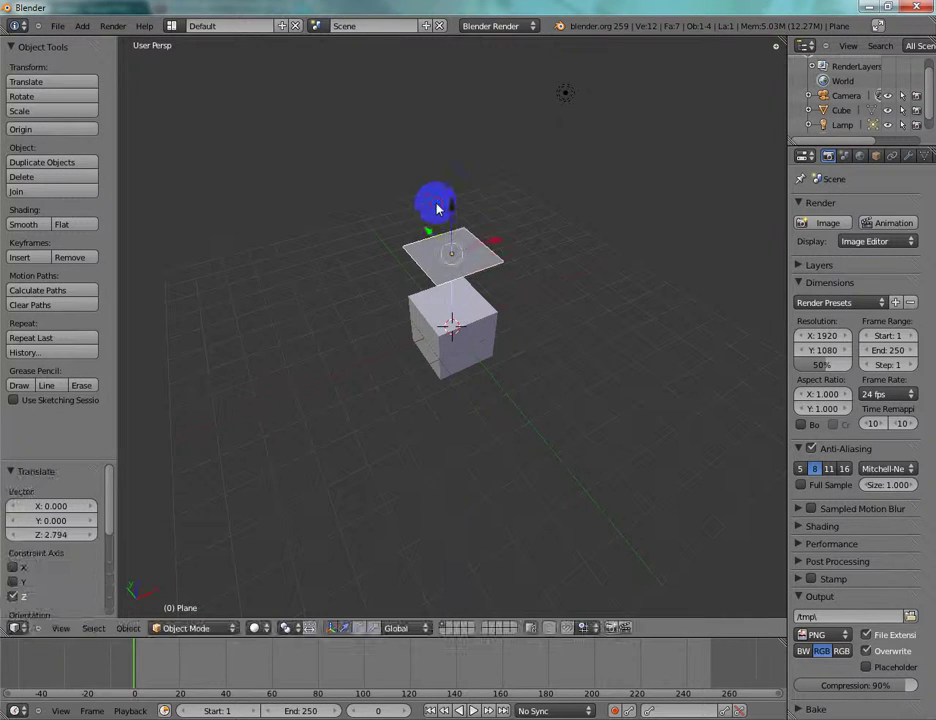
{"action": "key", "text": "x"}
{"action": "left_click", "coordinate": [470, 264]}
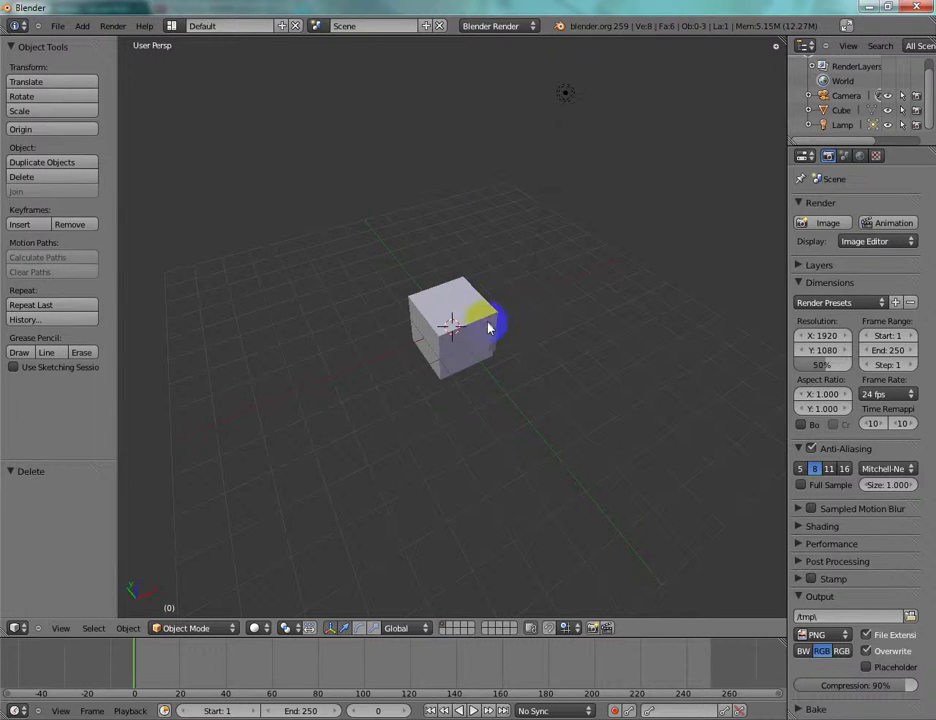
{"action": "scroll", "coordinate": [485, 322], "scroll_direction": "down", "scroll_amount": 2}
{"action": "scroll", "coordinate": [485, 322], "scroll_direction": "up", "scroll_amount": 5}
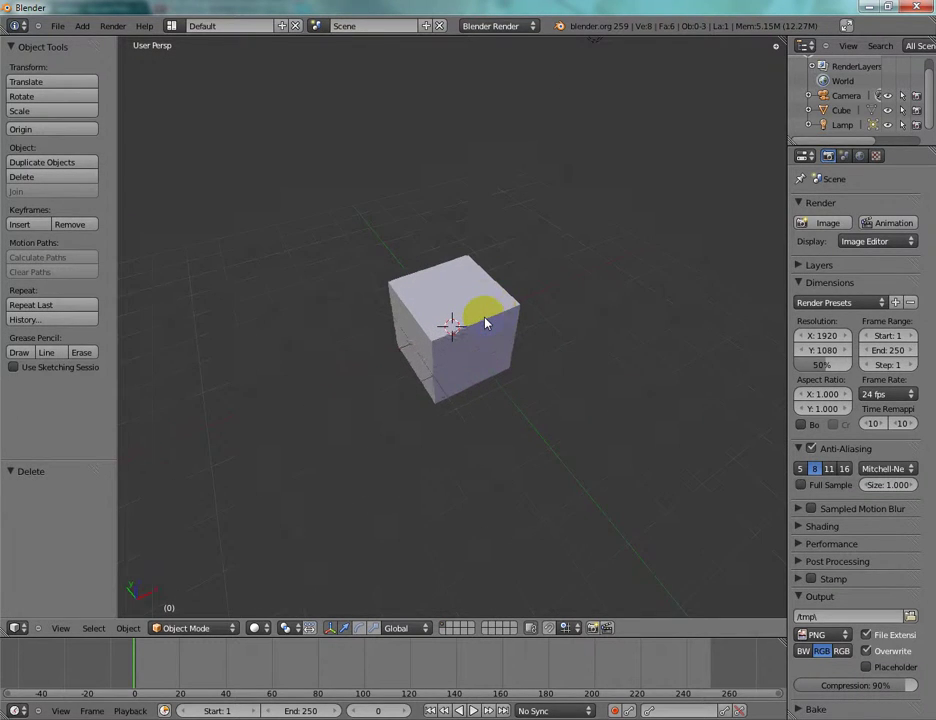
{"action": "scroll", "coordinate": [486, 342], "scroll_direction": "down", "scroll_amount": 4}
{"action": "scroll", "coordinate": [484, 342], "scroll_direction": "up", "scroll_amount": 3}
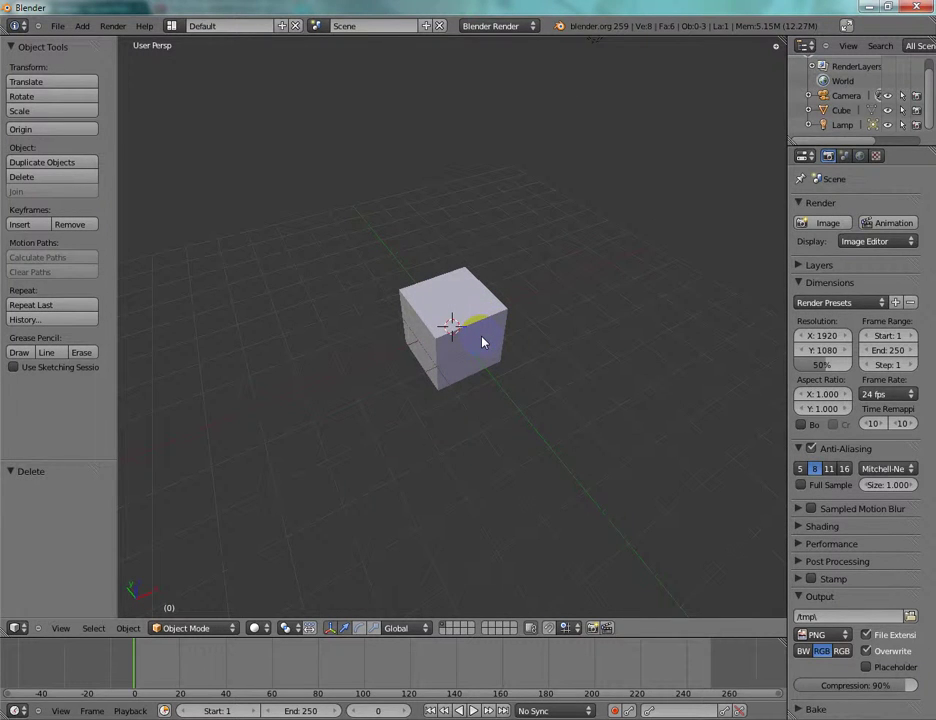
{"action": "scroll", "coordinate": [482, 342], "scroll_direction": "down", "scroll_amount": 3}
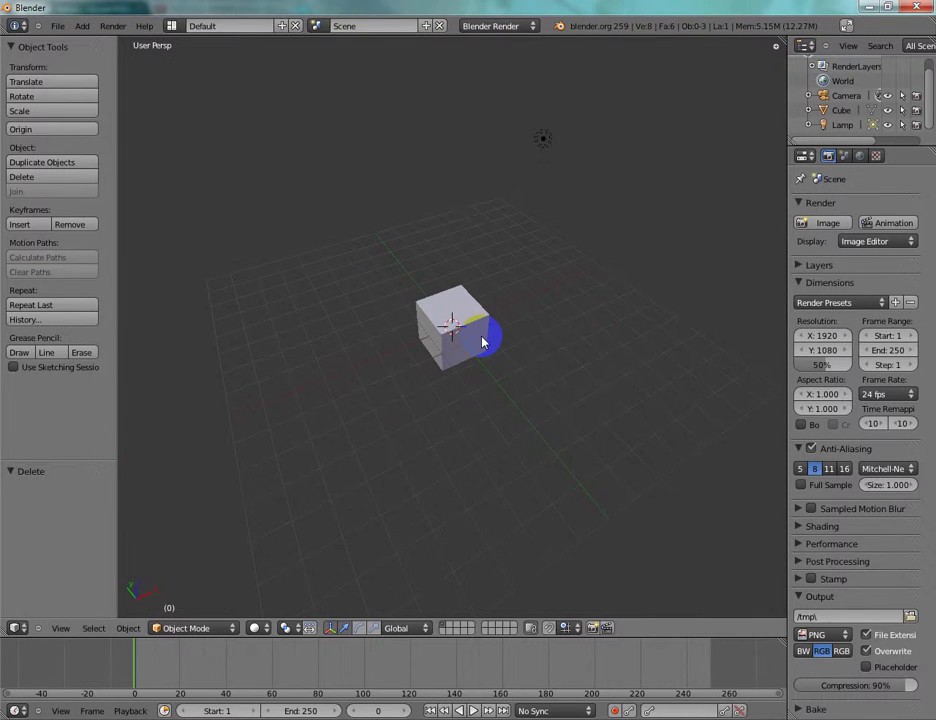
{"action": "scroll", "coordinate": [482, 342], "scroll_direction": "down", "scroll_amount": 1}
{"action": "key", "text": "ctrl+n"}
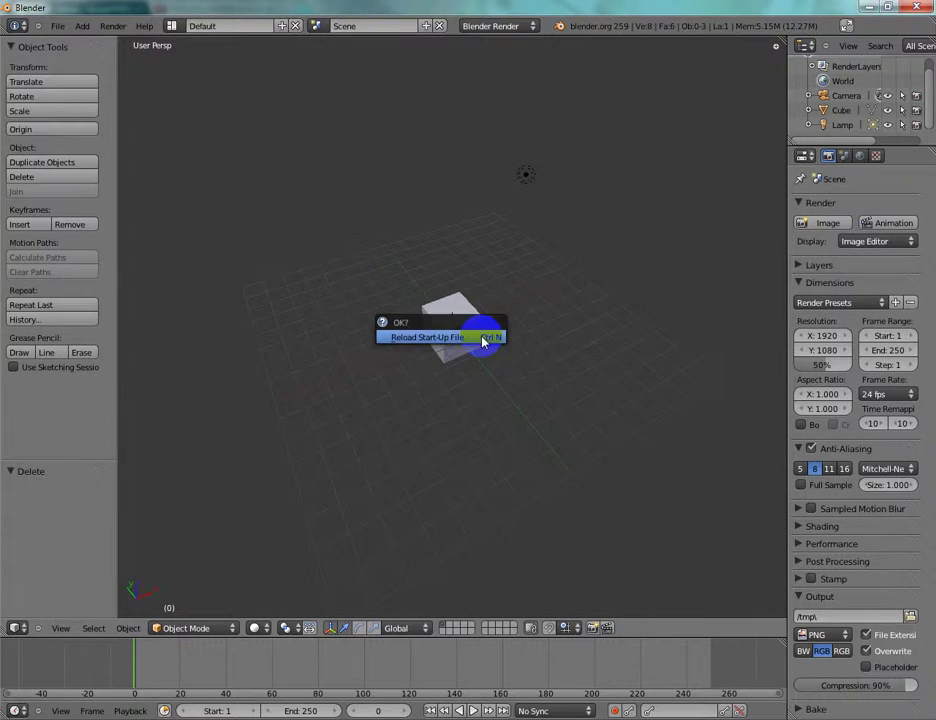
{"action": "left_click", "coordinate": [480, 337]}
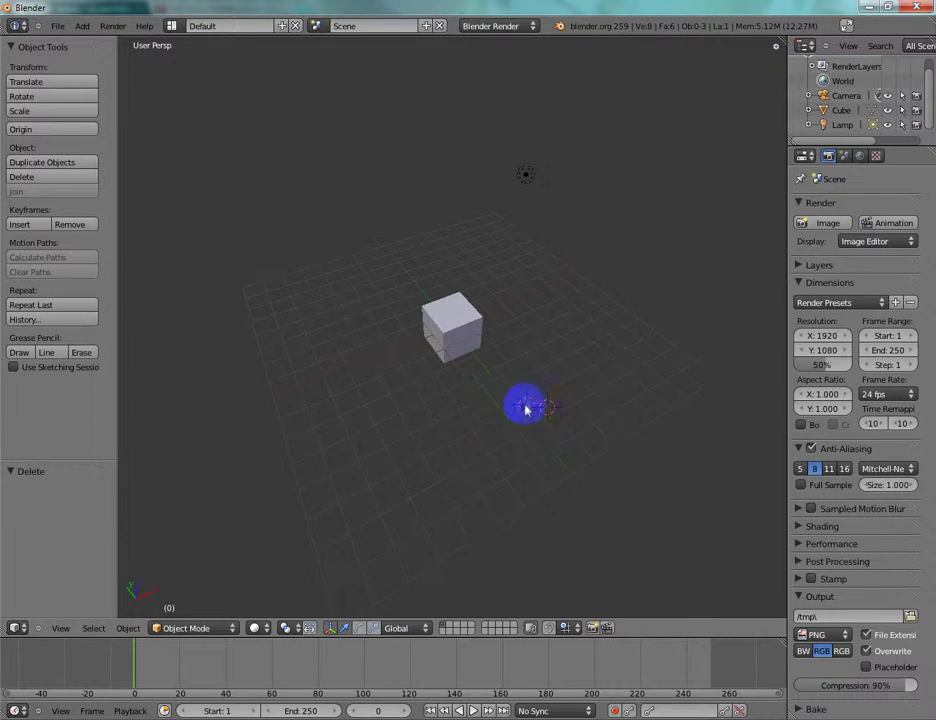
Place the 3D cursor at the scene origin inside the cube
{"action": "right_click", "coordinate": [455, 333]}
{"action": "scroll", "coordinate": [455, 337], "scroll_direction": "up", "scroll_amount": 10}
{"action": "scroll", "coordinate": [459, 326], "scroll_direction": "down", "scroll_amount": 5}
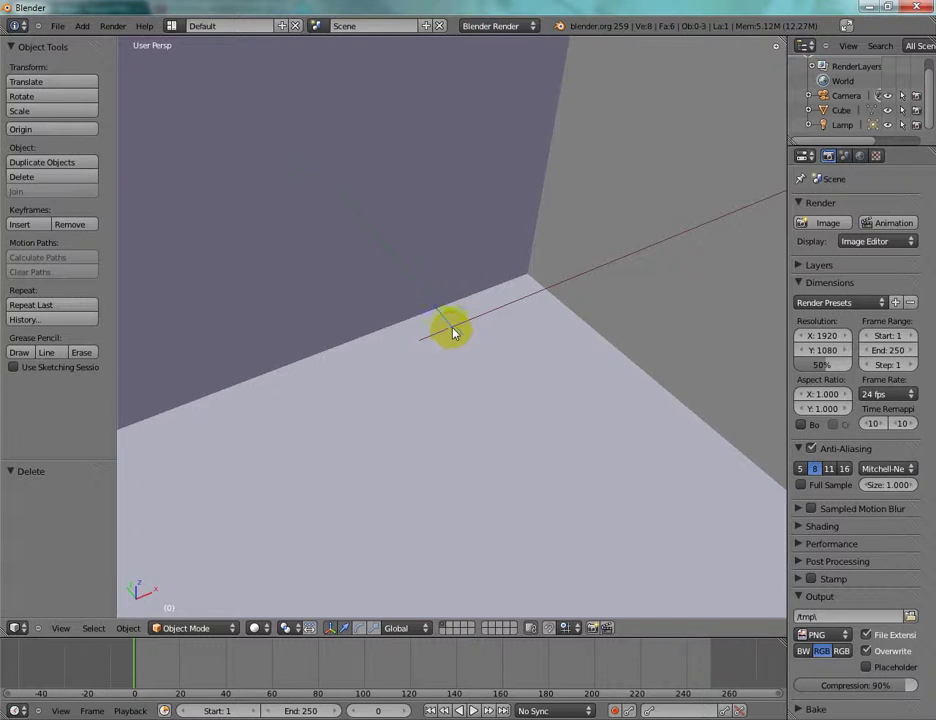
{"action": "left_click", "coordinate": [452, 328]}
{"action": "scroll", "coordinate": [455, 333], "scroll_direction": "down", "scroll_amount": 1}
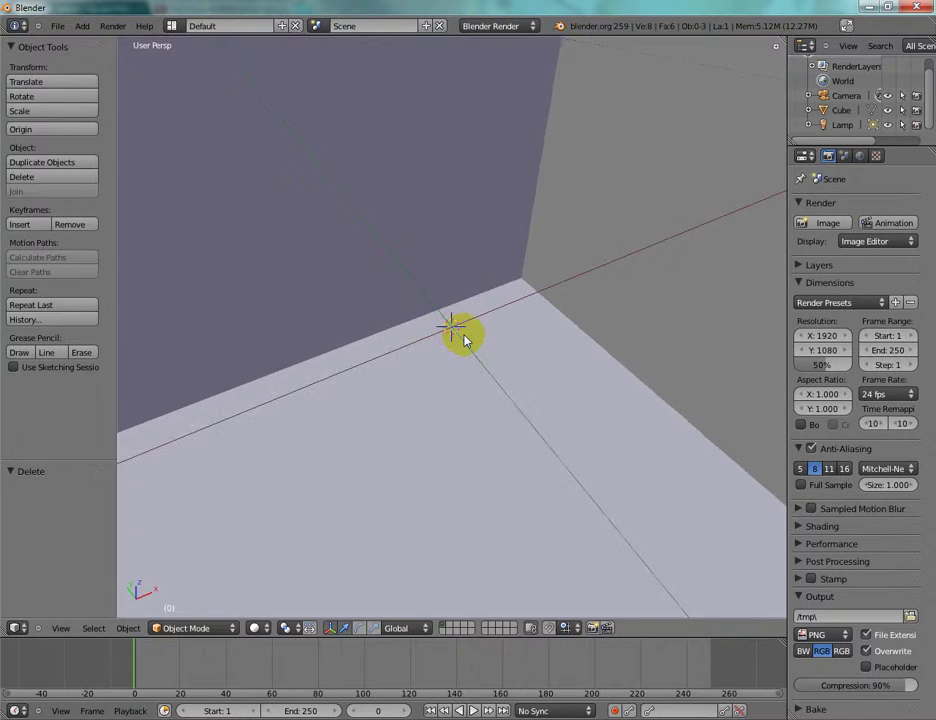
Check the 3D cursor's placement in the cube from several angles in orthographic and perspective views
{"action": "key", "text": "KP_5"}
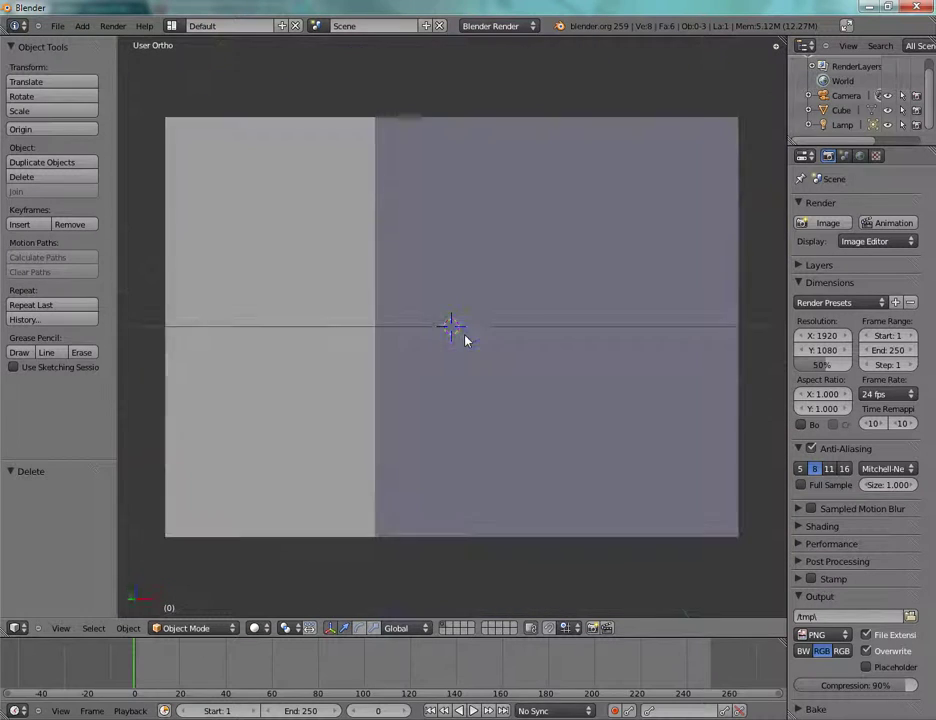
{"action": "key", "text": "KP_2"}
{"action": "key", "text": "KP_2"}
{"action": "key", "text": "KP_2"}
{"action": "key", "text": "KP_5"}
{"action": "key", "text": "KP_8"}
{"action": "key", "text": "KP_8"}
{"action": "key", "text": "KP_8"}
{"action": "key", "text": "KP_8"}
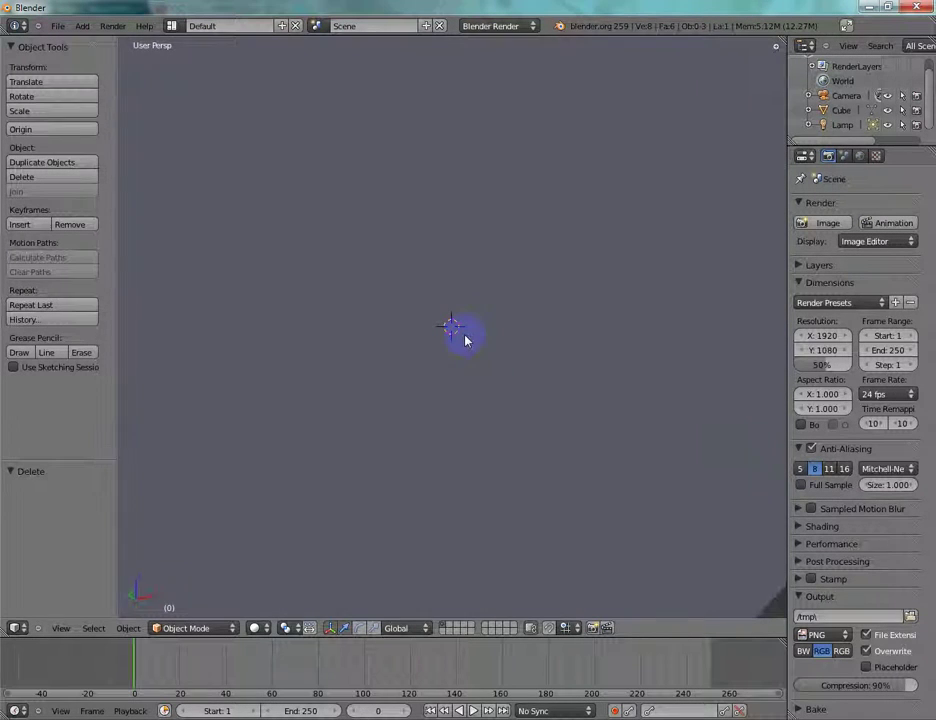
{"action": "scroll", "coordinate": [464, 340], "scroll_direction": "down", "scroll_amount": 6}
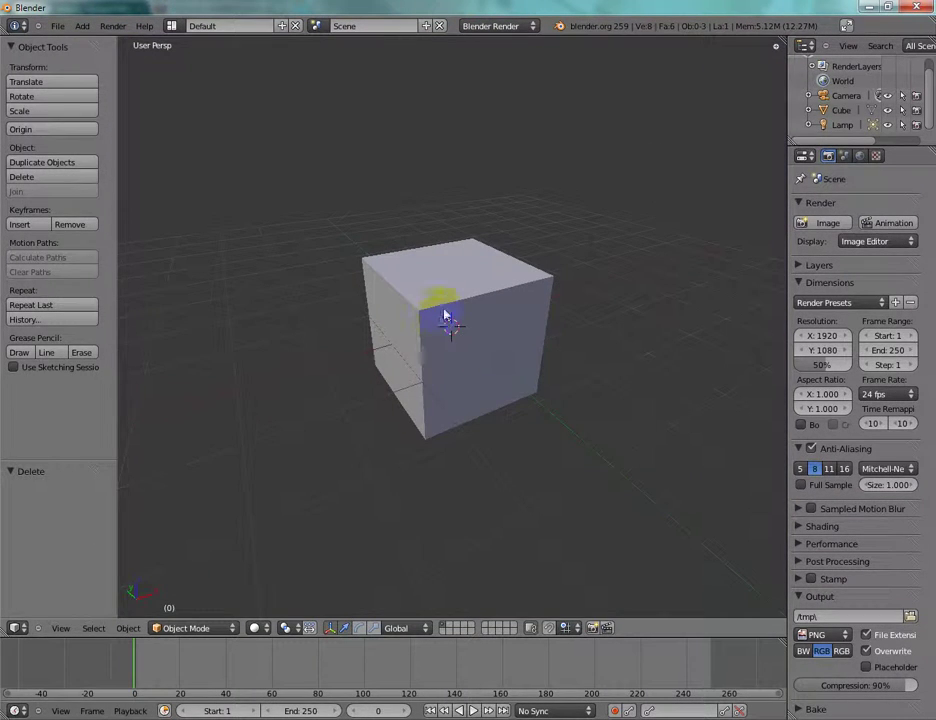
Duplicate the cube and move the copy about 3.2 units in the negative X direction
{"action": "right_click", "coordinate": [447, 322]}
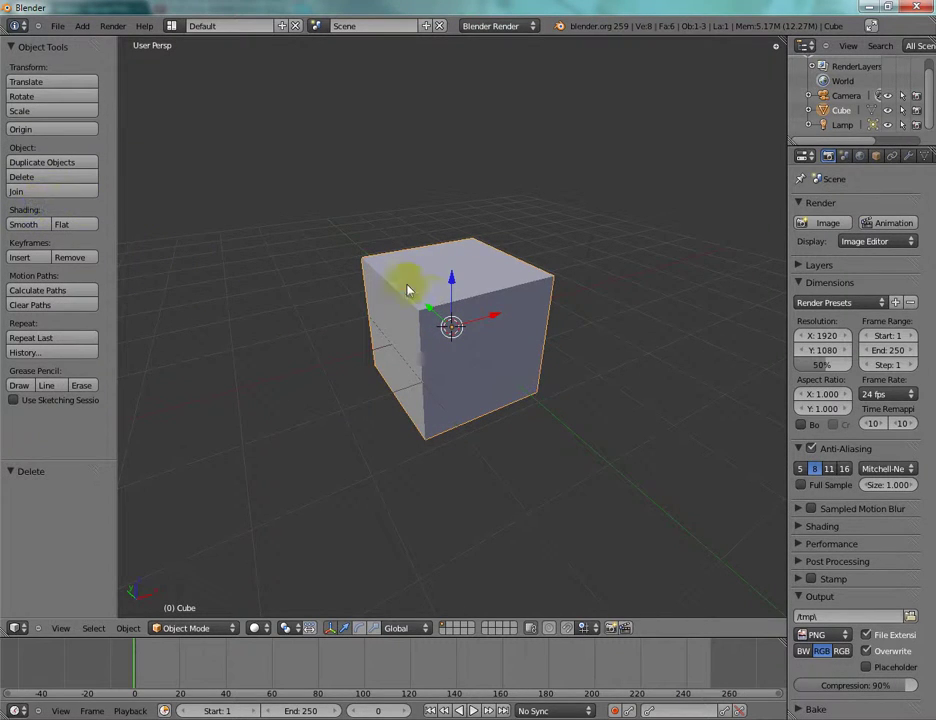
{"action": "scroll", "coordinate": [458, 312], "scroll_direction": "down", "scroll_amount": 3}
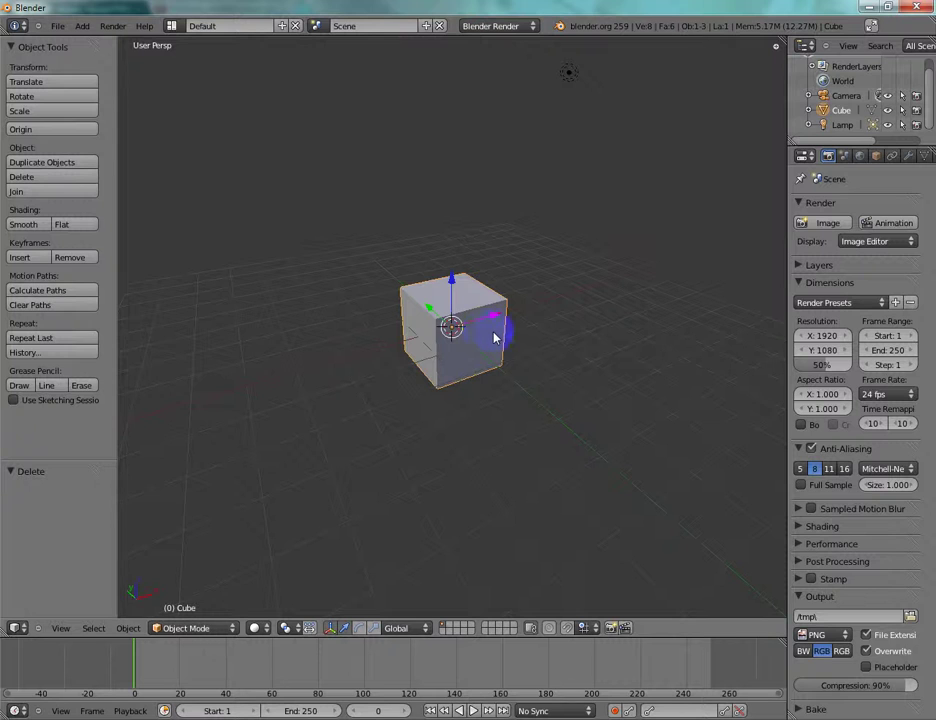
{"action": "key", "text": "shift+d"}
{"action": "right_click", "coordinate": [387, 340]}
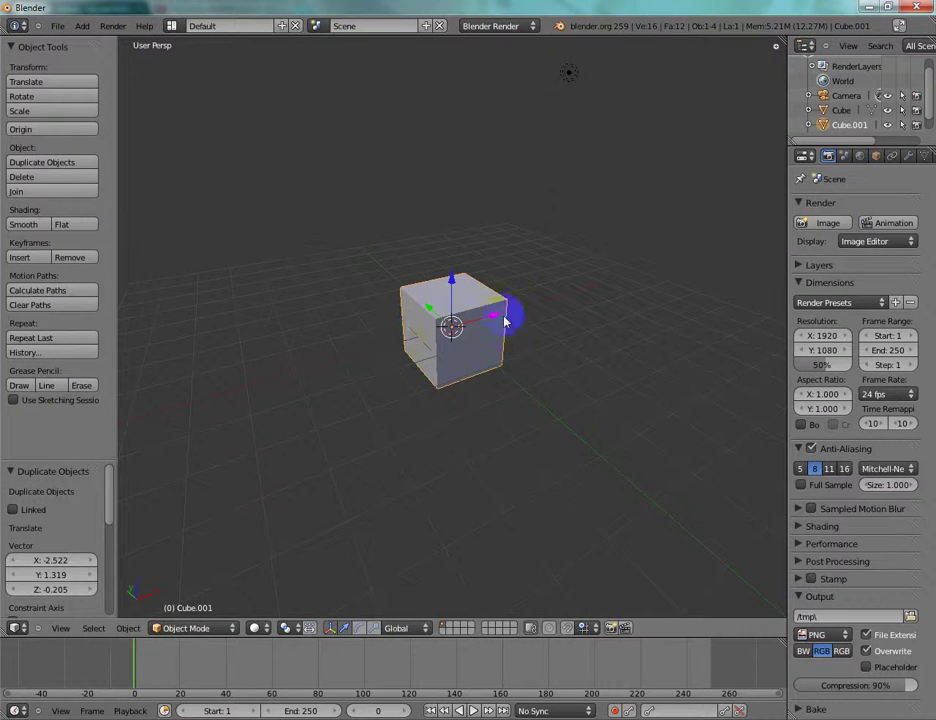
{"action": "left_click_drag", "start_coordinate": [480, 318], "coordinate": [363, 345]}
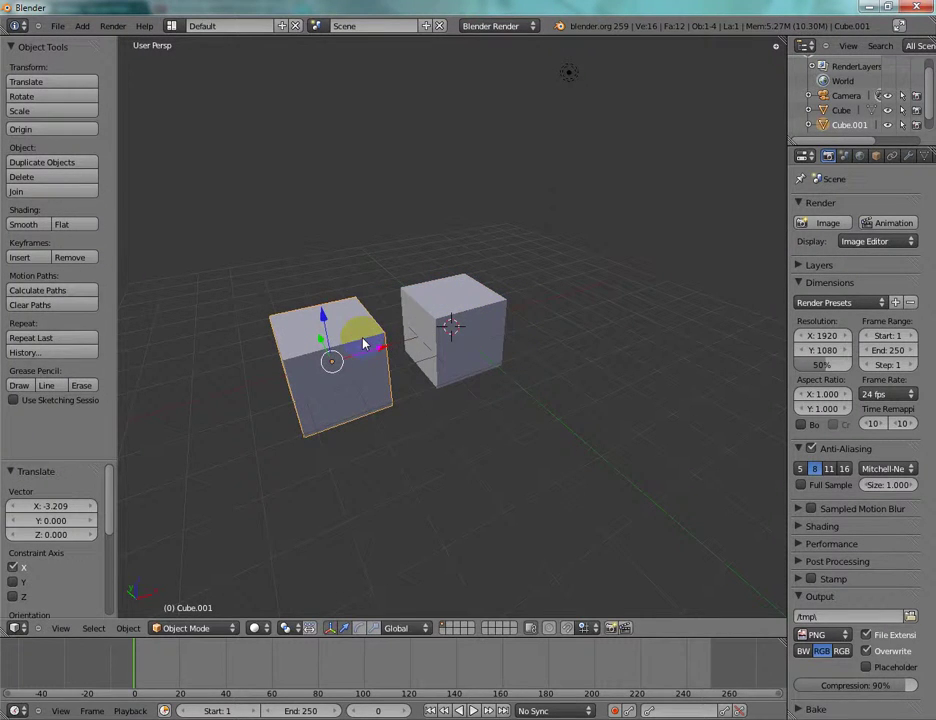
Select both cubes and join them into a single object
{"action": "right_click", "coordinate": [455, 340]}
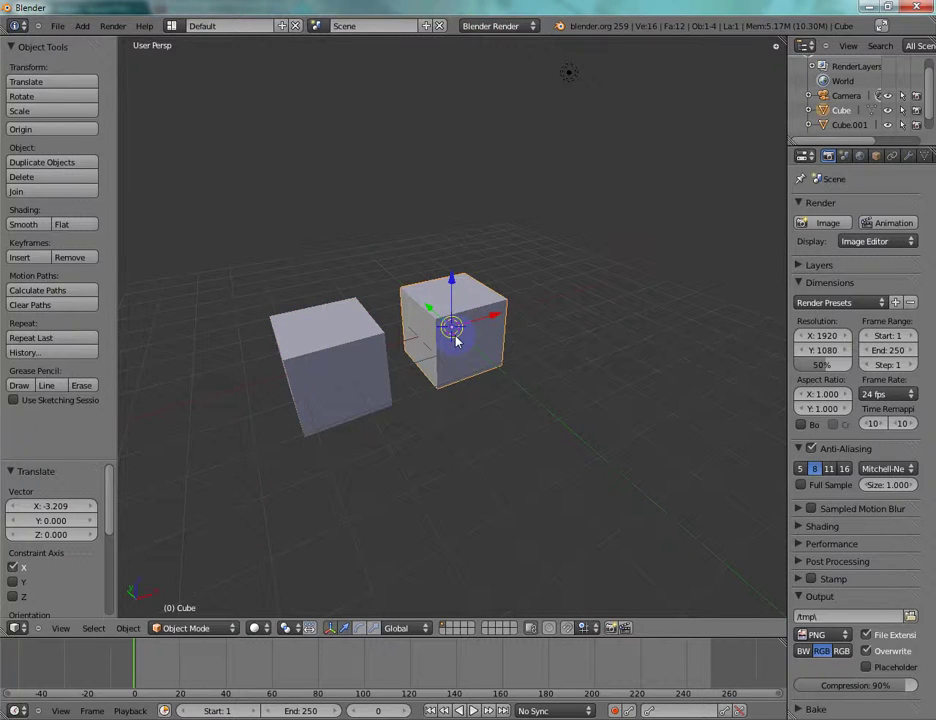
{"action": "right_click", "coordinate": [402, 342]}
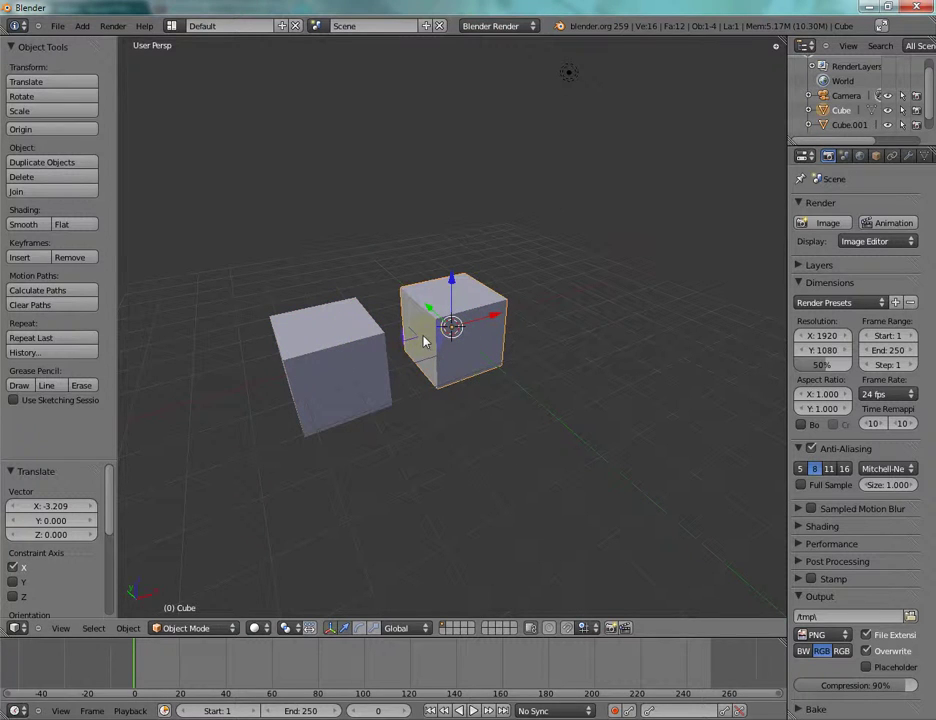
{"action": "right_click", "coordinate": [343, 347], "text": "shift"}
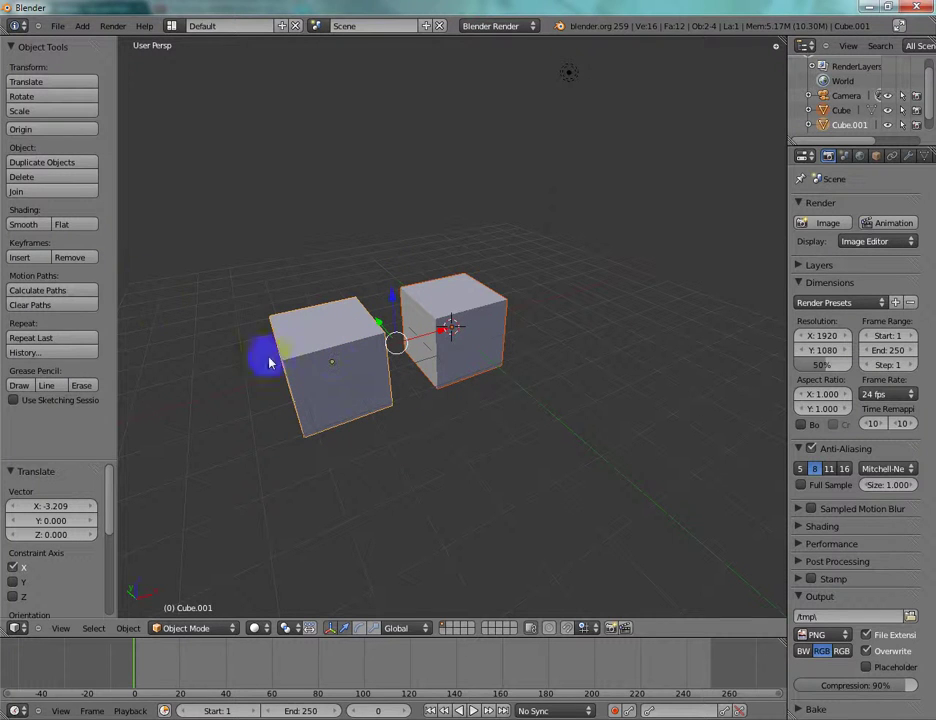
{"action": "left_click", "coordinate": [61, 191]}
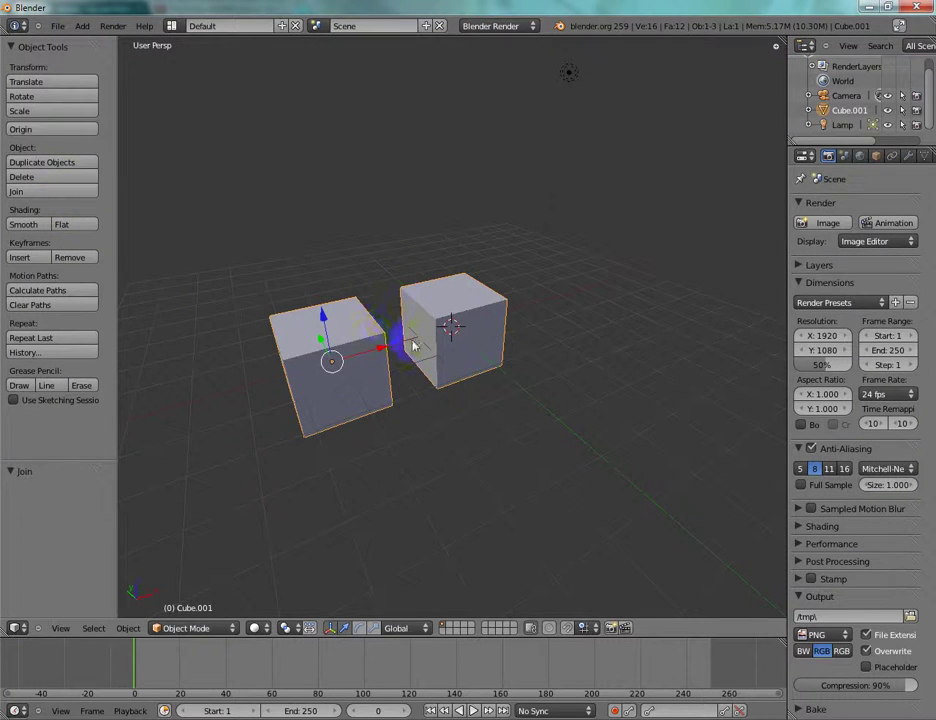
Set the joined object's origin to its geometry, using Origin to Geometry
{"action": "left_click_drag", "start_coordinate": [378, 350], "coordinate": [426, 305]}
{"action": "right_click", "coordinate": [426, 306]}
{"action": "left_click", "coordinate": [42, 129]}
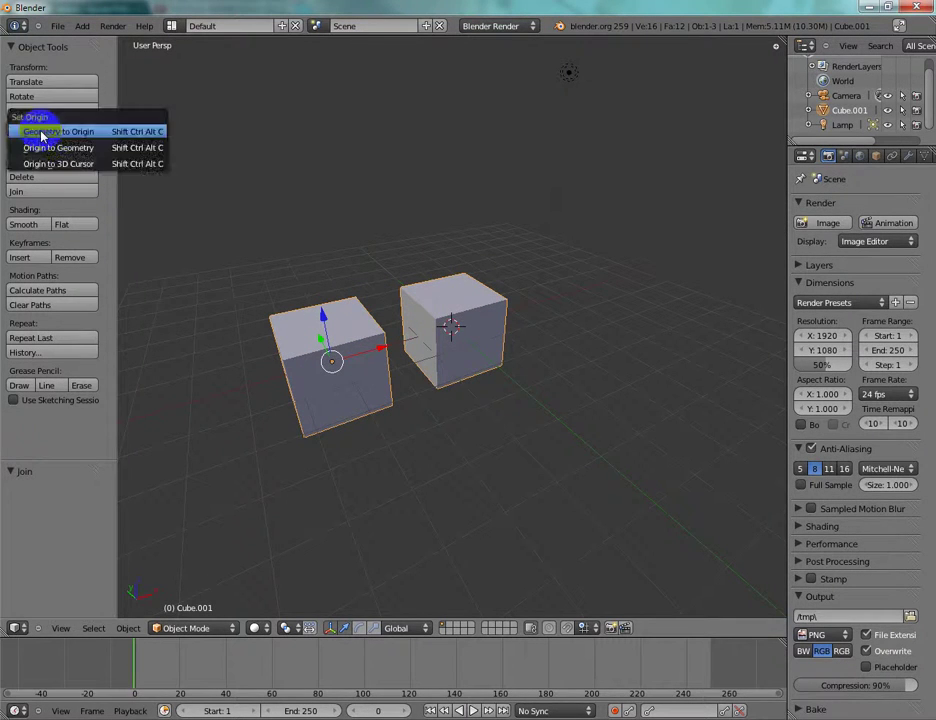
{"action": "left_click", "coordinate": [52, 148]}
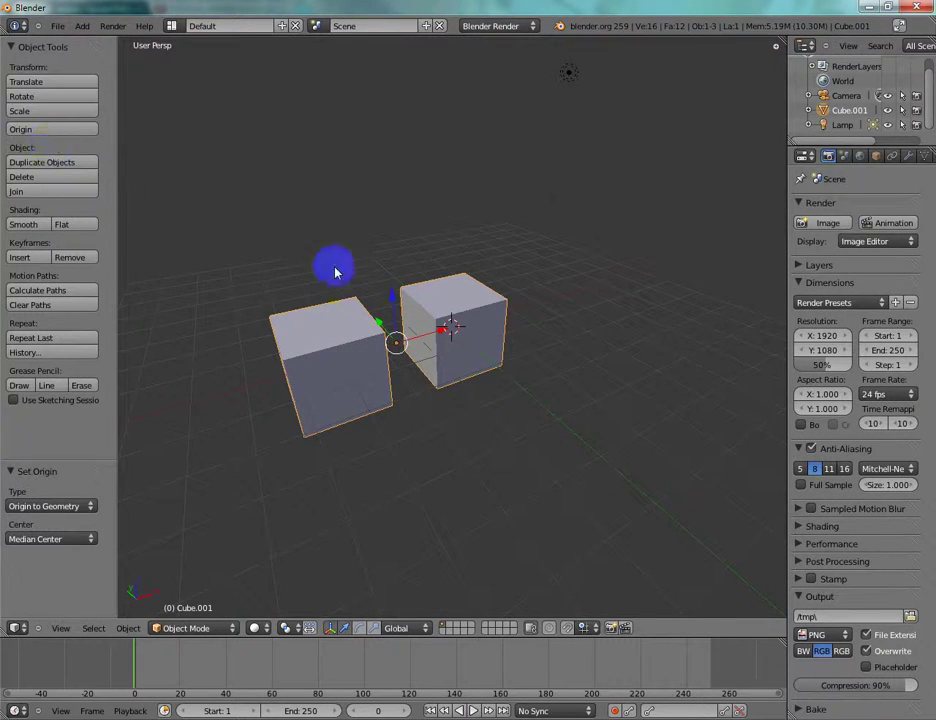
{"action": "left_click_drag", "start_coordinate": [396, 300], "coordinate": [455, 268]}
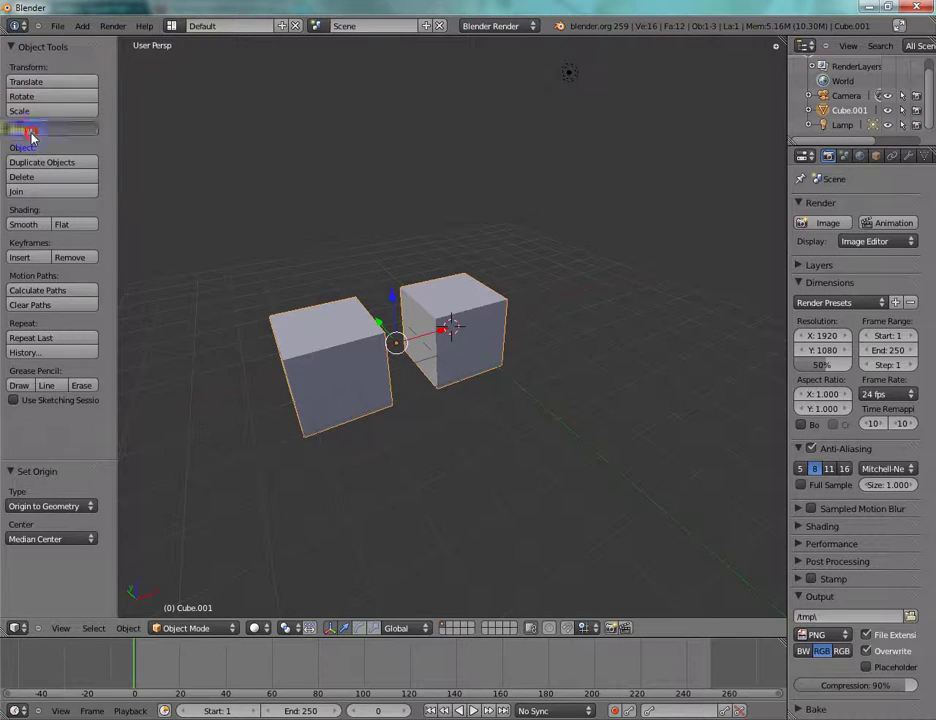
Set the joined object's origin to the 3D cursor's location
{"action": "left_click", "coordinate": [60, 130]}
{"action": "left_click", "coordinate": [77, 151]}
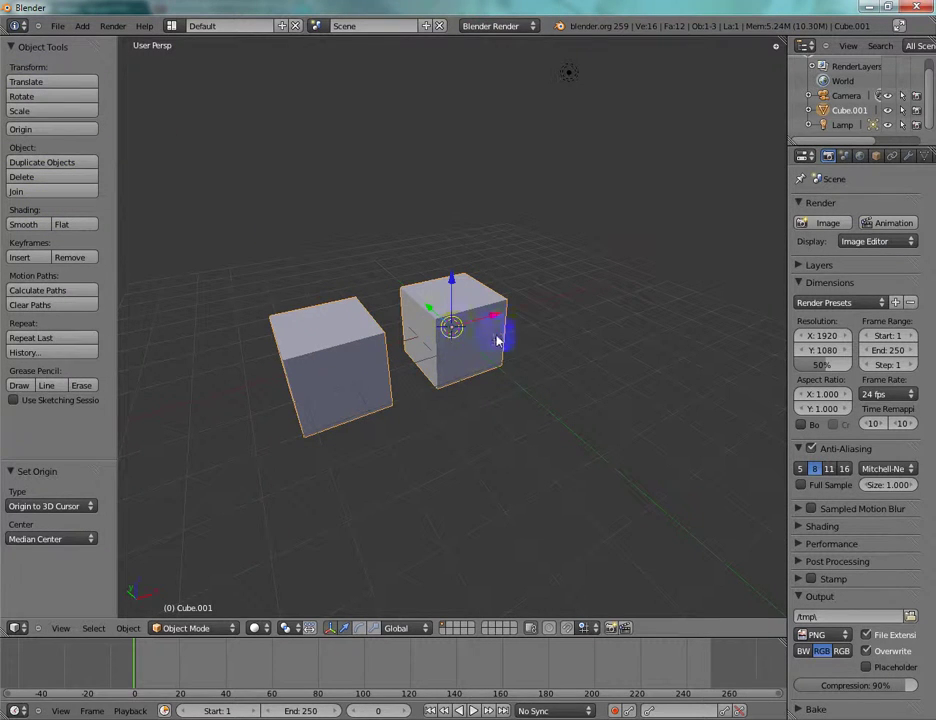
{"action": "scroll", "coordinate": [502, 355], "scroll_direction": "up", "scroll_amount": 5}
{"action": "scroll", "coordinate": [464, 345], "scroll_direction": "up", "scroll_amount": 3}
{"action": "scroll", "coordinate": [455, 334], "scroll_direction": "down", "scroll_amount": 8}
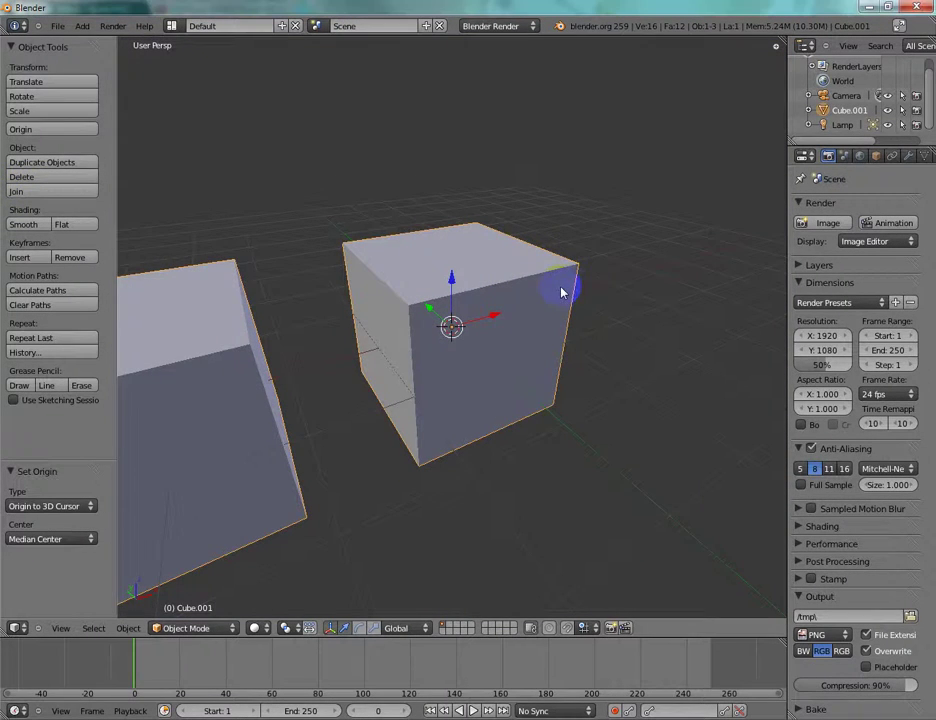
{"action": "scroll", "coordinate": [456, 280], "scroll_direction": "down", "scroll_amount": 6}
{"action": "scroll", "coordinate": [456, 280], "scroll_direction": "up", "scroll_amount": 2}
Centre the joined geometry on its origin and raise the object about 0.7 units along Z
{"action": "left_click", "coordinate": [70, 127]}
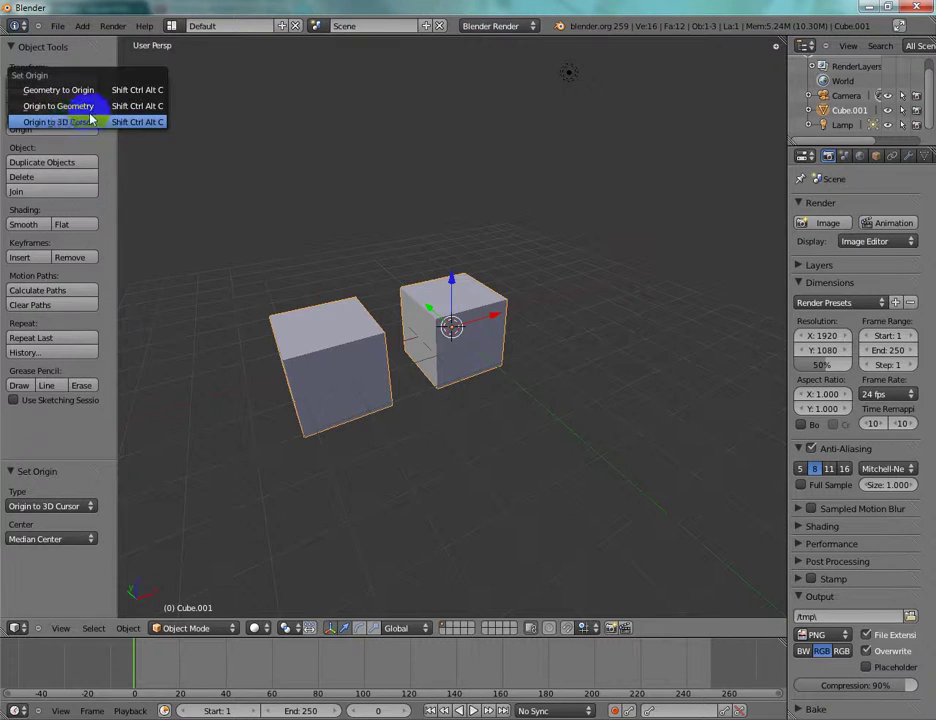
{"action": "left_click", "coordinate": [90, 91]}
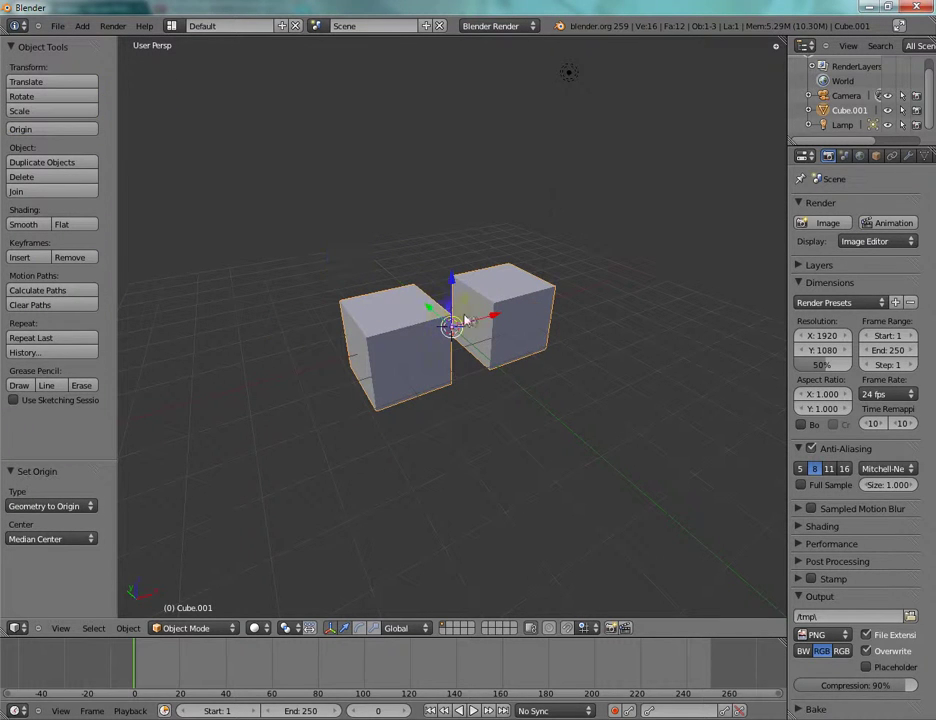
{"action": "left_click_drag", "start_coordinate": [455, 295], "coordinate": [432, 283]}
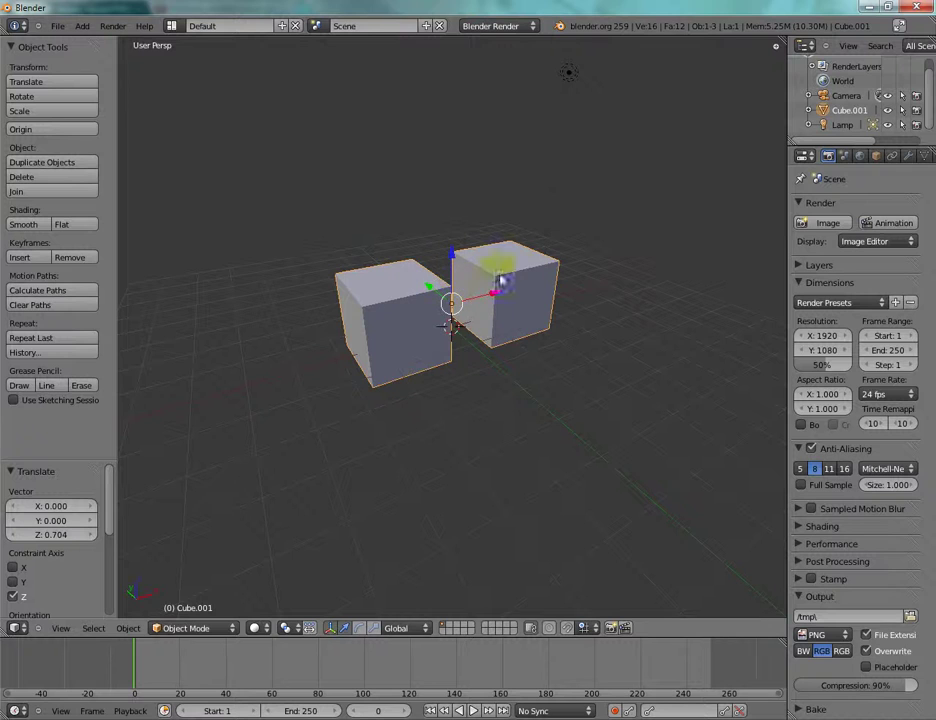
Try free trackball rotation on the joined cubes and cancel each attempt
{"action": "key", "text": "r"}
{"action": "key", "text": "r"}
{"action": "key", "text": "Escape"}
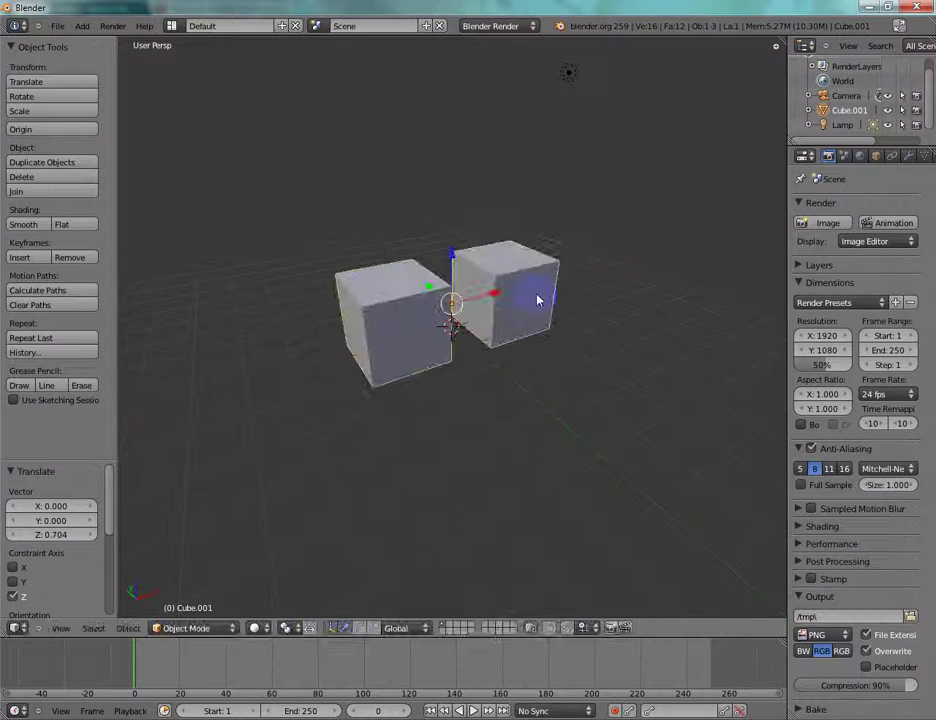
{"action": "scroll", "coordinate": [511, 295], "scroll_direction": "up", "scroll_amount": 2}
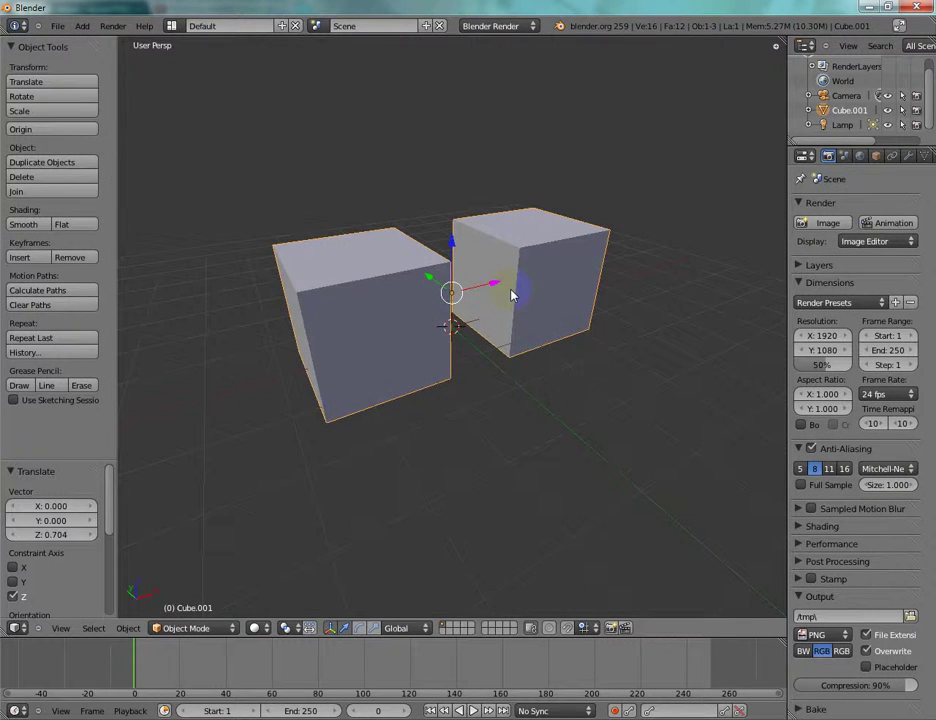
{"action": "key", "text": "r"}
{"action": "key", "text": "r"}
{"action": "key", "text": "Escape"}
Try rotating the joined cubes about the X, Y and Z axes in turn, cancelling each rotation
{"action": "key", "text": "r"}
{"action": "key", "text": "x"}
{"action": "key", "text": "Escape"}
{"action": "key", "text": "r"}
{"action": "key", "text": "y"}
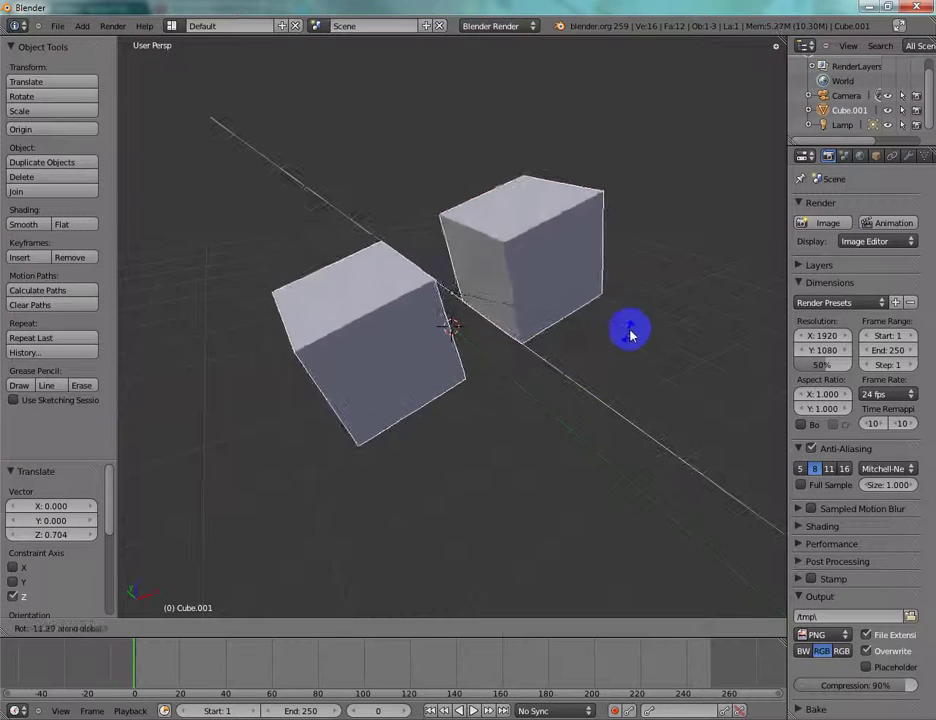
{"action": "right_click", "coordinate": [616, 311]}
{"action": "key", "text": "r"}
{"action": "key", "text": "z"}
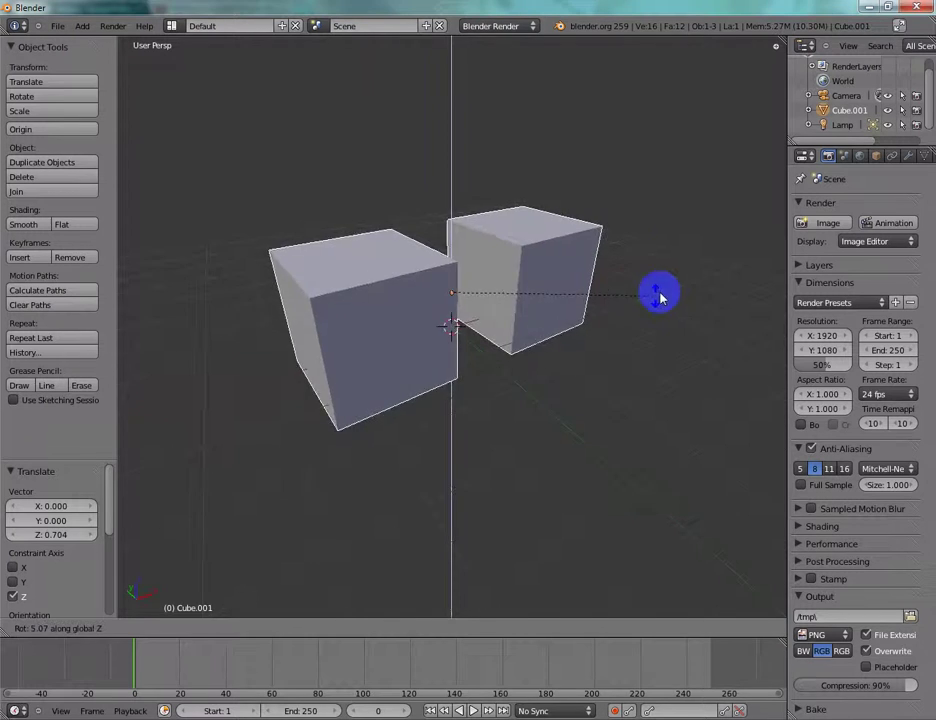
{"action": "right_click", "coordinate": [662, 199]}
Undo the upward move and the Geometry to Origin change on the joined cubes
{"action": "key", "text": "ctrl+z"}
{"action": "key", "text": "ctrl+z"}
{"action": "scroll", "coordinate": [566, 281], "scroll_direction": "down", "scroll_amount": 8}
{"action": "scroll", "coordinate": [532, 327], "scroll_direction": "up", "scroll_amount": 2}
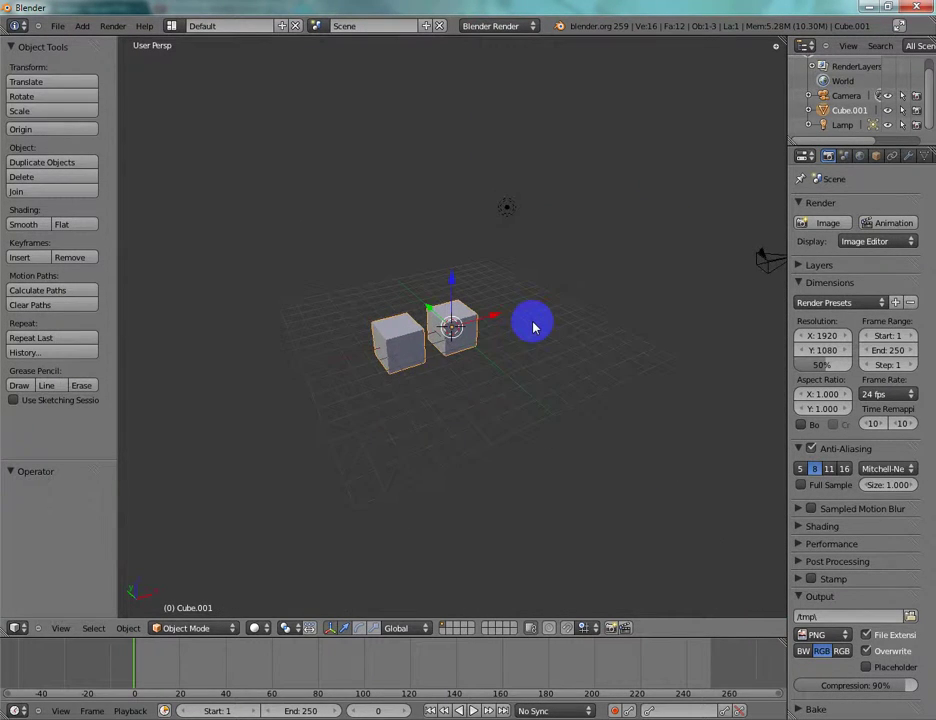
{"action": "scroll", "coordinate": [533, 327], "scroll_direction": "up", "scroll_amount": 6}
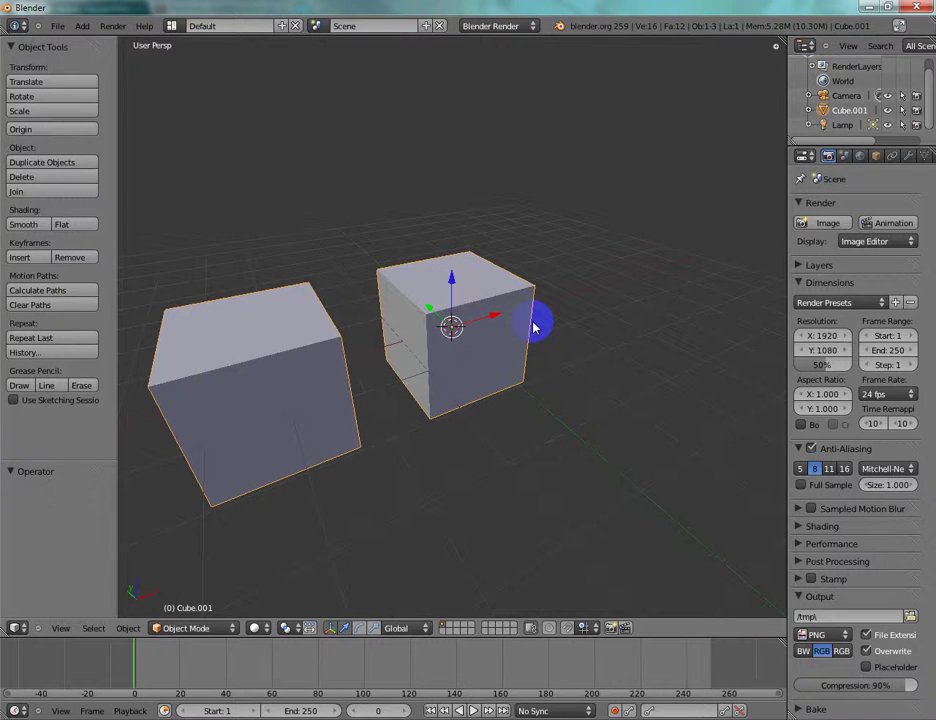
Undo the remaining origin changes and the joining of the two cubes
{"action": "key", "text": "ctrl+z"}
{"action": "key", "text": "ctrl+z"}
{"action": "key", "text": "ctrl+z"}
{"action": "key", "text": "ctrl+z"}
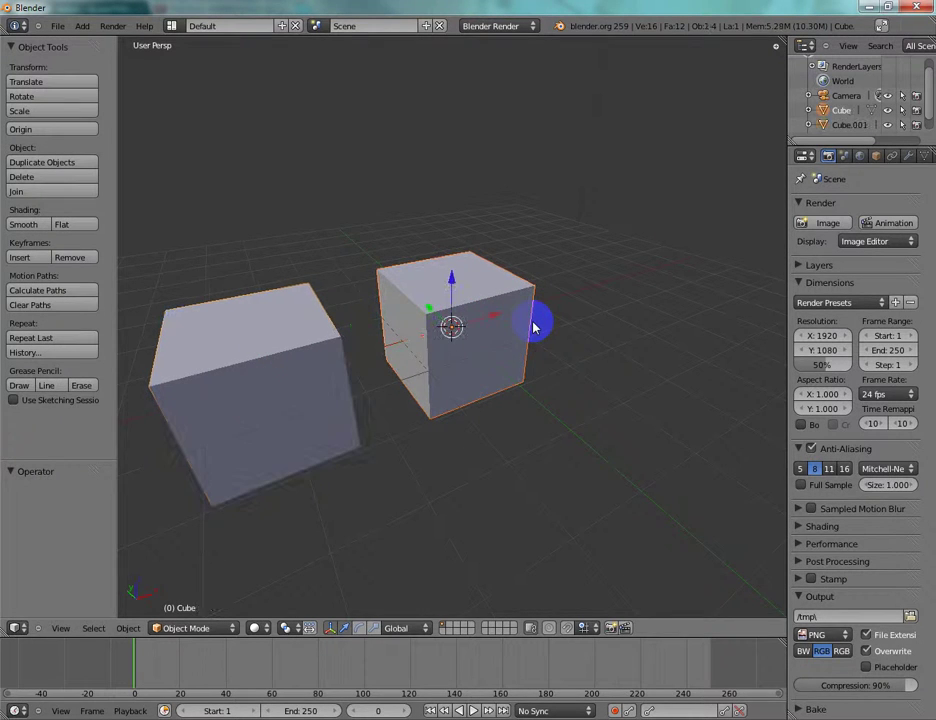
Undo the duplication of the cube and select the remaining cube
{"action": "key", "text": "ctrl+z"}
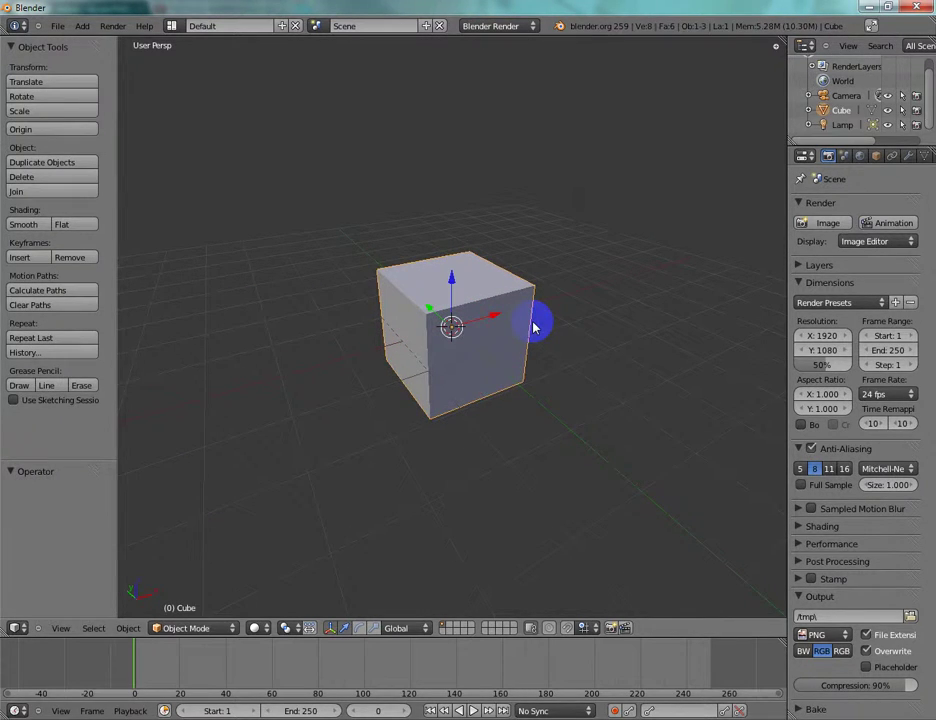
{"action": "key", "text": "ctrl+z"}
{"action": "right_click", "coordinate": [503, 357]}
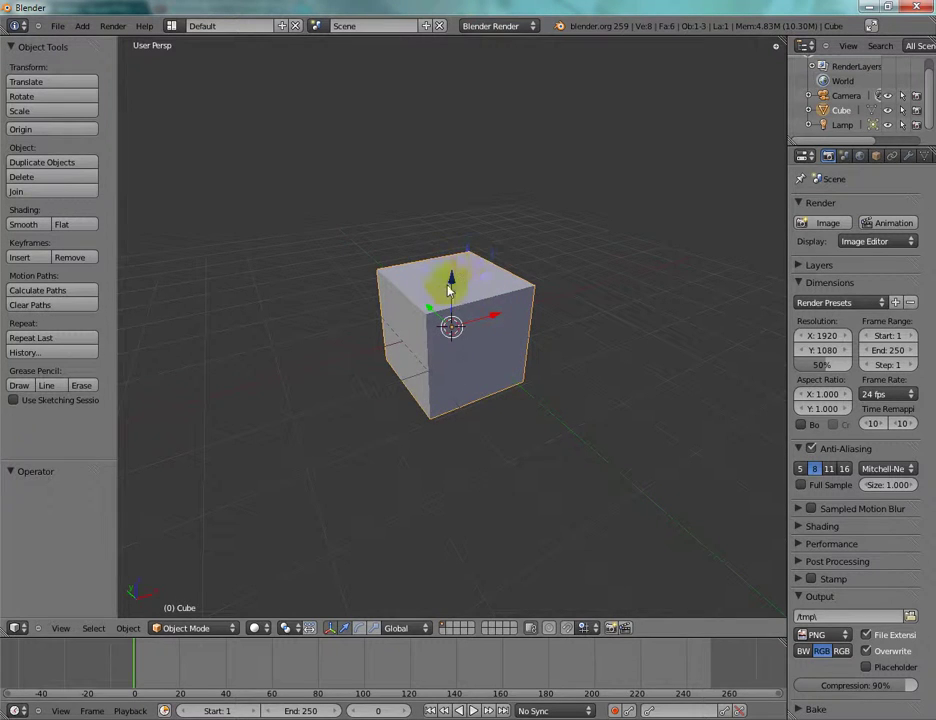
Try moving the cube along individual axes with the transform manipulator, cancelling each move
{"action": "left_click_drag", "start_coordinate": [456, 266], "coordinate": [445, 234]}
{"action": "right_click", "coordinate": [445, 234]}
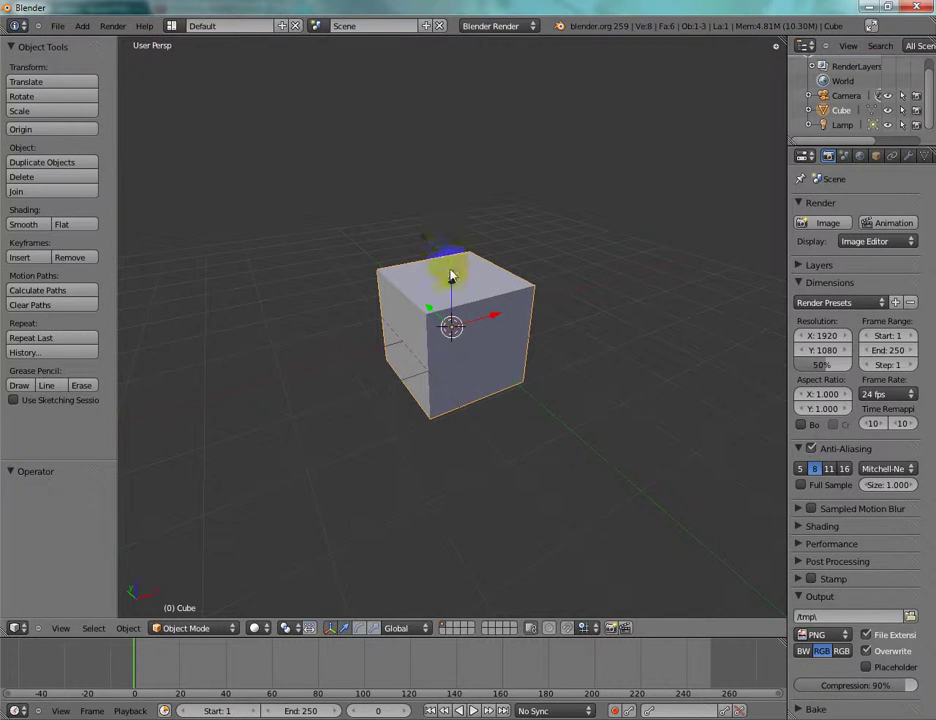
{"action": "left_click_drag", "start_coordinate": [451, 285], "coordinate": [566, 307]}
{"action": "right_click", "coordinate": [566, 307]}
{"action": "left_click_drag", "start_coordinate": [441, 318], "coordinate": [389, 282]}
{"action": "right_click", "coordinate": [389, 282]}
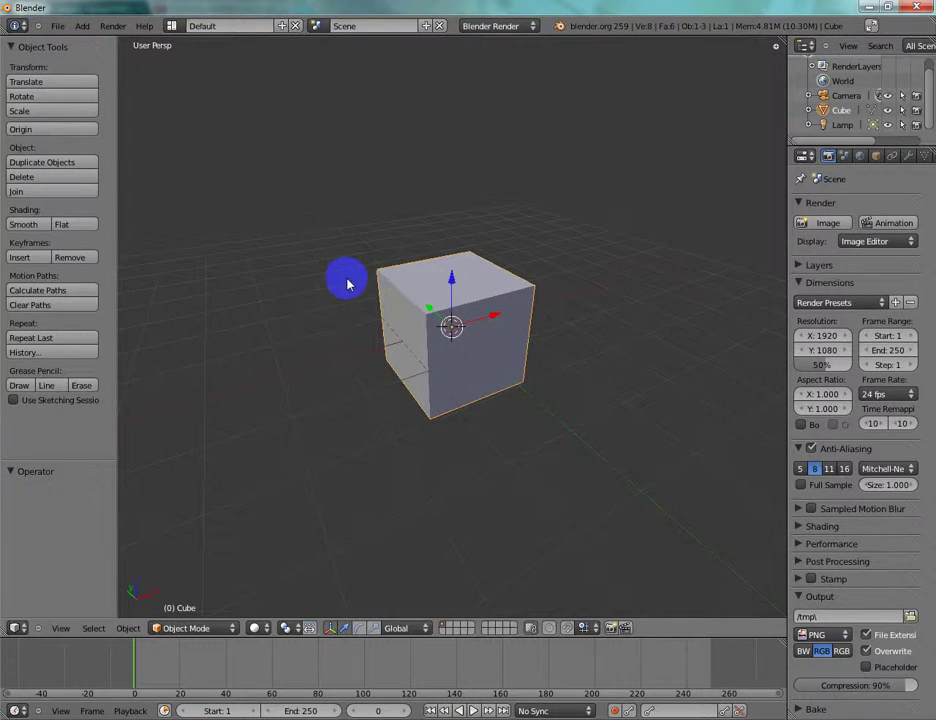
In Edit Mode, select the two end vertices of the cube's front top edge and merge them At Center
{"action": "key", "text": "Tab"}
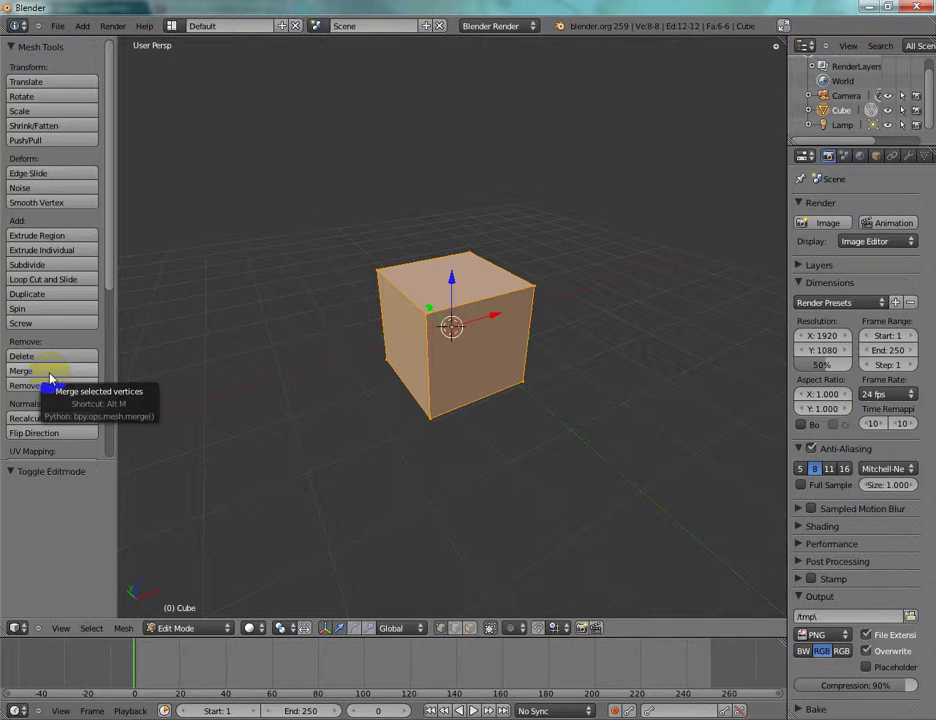
{"action": "key", "text": "a"}
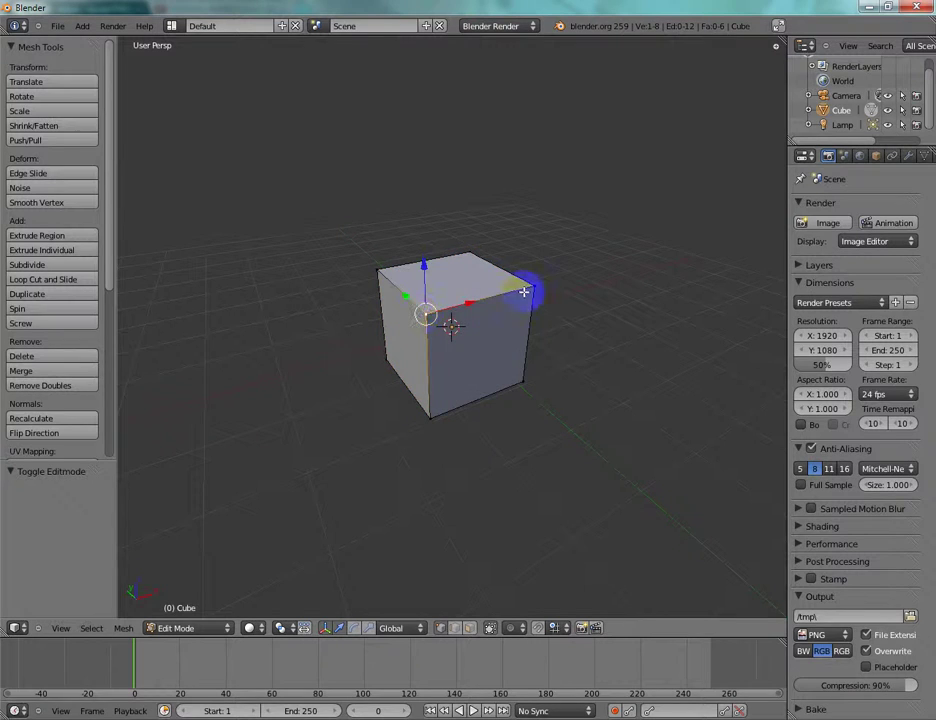
{"action": "right_click", "coordinate": [524, 291]}
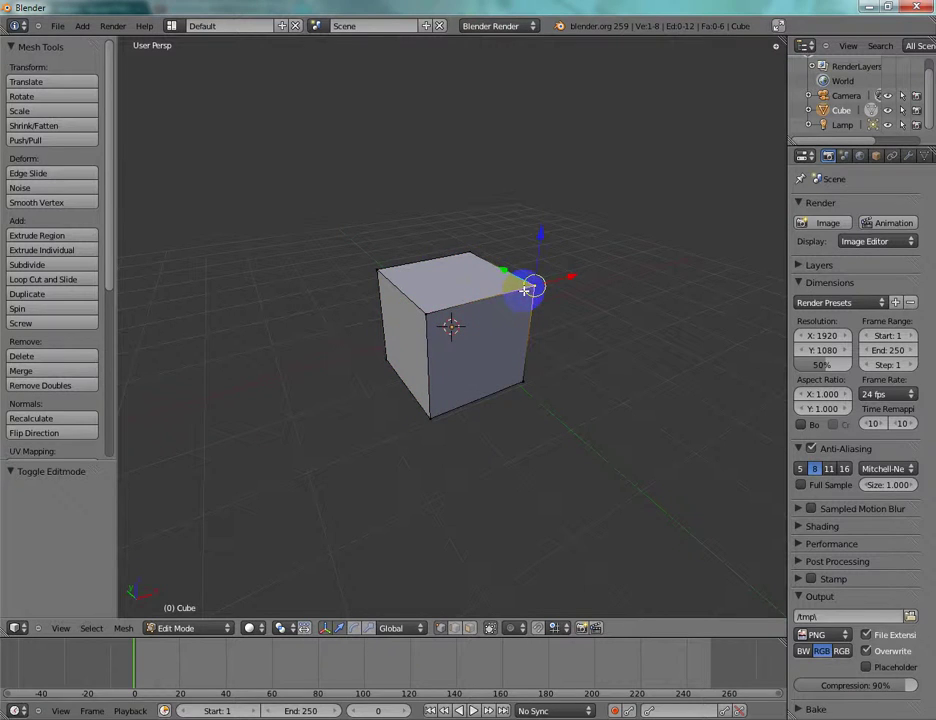
{"action": "right_click", "coordinate": [437, 318], "text": "shift"}
{"action": "left_click", "coordinate": [77, 370]}
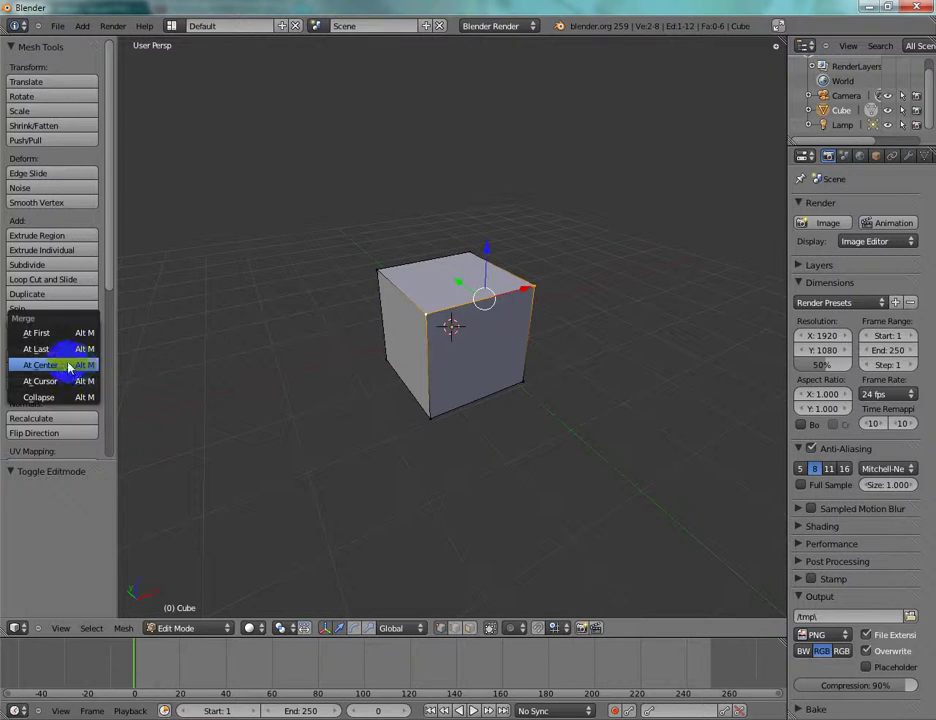
{"action": "left_click", "coordinate": [68, 366]}
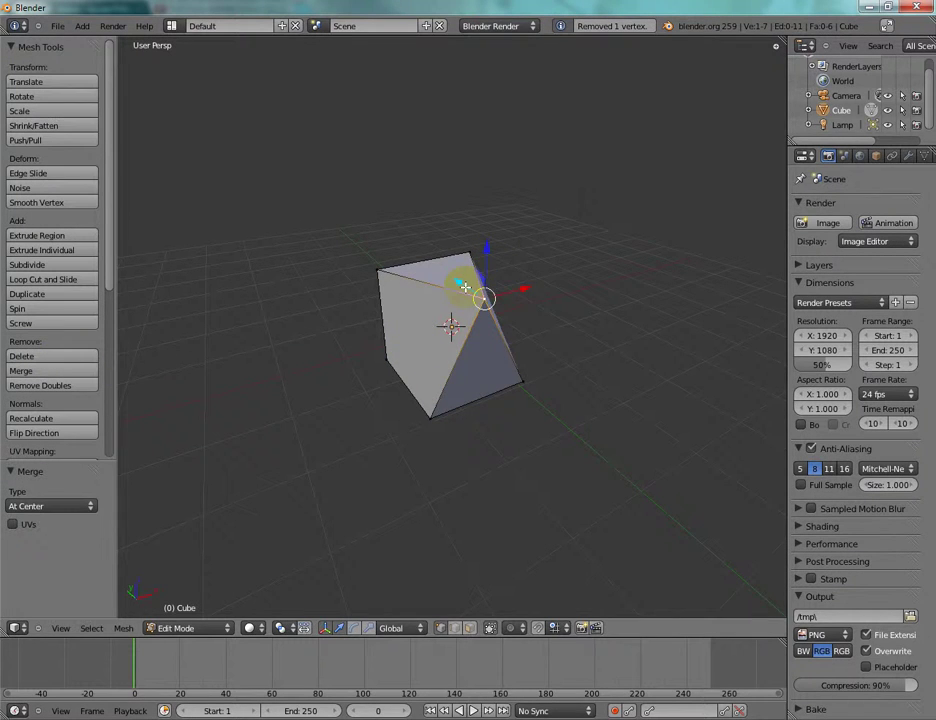
Try moving the merged vertex along the Y axis and cancel each attempt
{"action": "left_click_drag", "start_coordinate": [465, 287], "coordinate": [452, 424]}
{"action": "right_click_drag", "start_coordinate": [451, 425], "coordinate": [429, 394]}
{"action": "left_click", "coordinate": [429, 394]}
{"action": "mouse_move", "coordinate": [429, 394]}
{"action": "left_mouse_down"}
{"action": "mouse_move", "coordinate": [385, 365]}
{"action": "mouse_move", "coordinate": [329, 305]}
{"action": "mouse_move", "coordinate": [441, 375]}
{"action": "left_mouse_up"}
{"action": "right_click", "coordinate": [441, 375]}
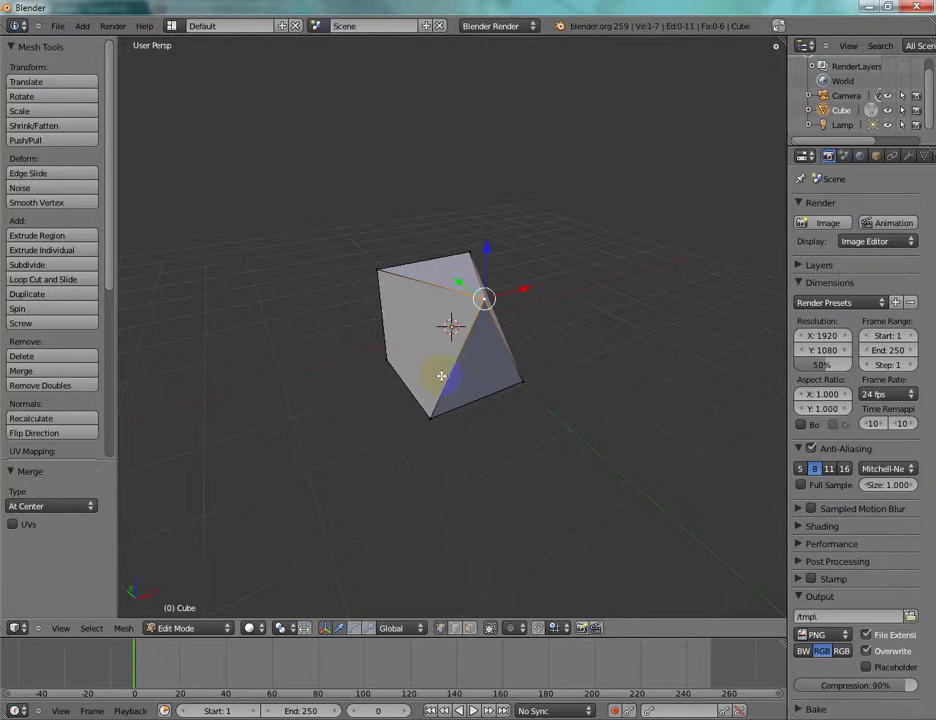
Undo the vertex merge and return the cube to Object Mode
{"action": "key", "text": "ctrl+z"}
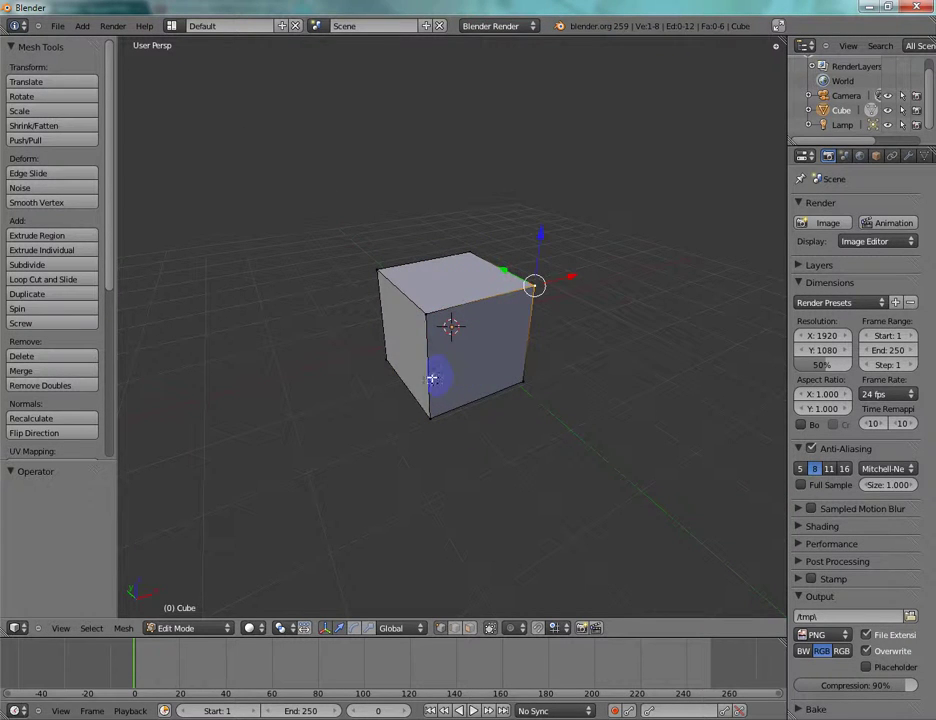
{"action": "right_click", "coordinate": [420, 314]}
{"action": "scroll", "coordinate": [38, 390], "scroll_direction": "down", "scroll_amount": 5}
{"action": "scroll", "coordinate": [36, 390], "scroll_direction": "down", "scroll_amount": 4}
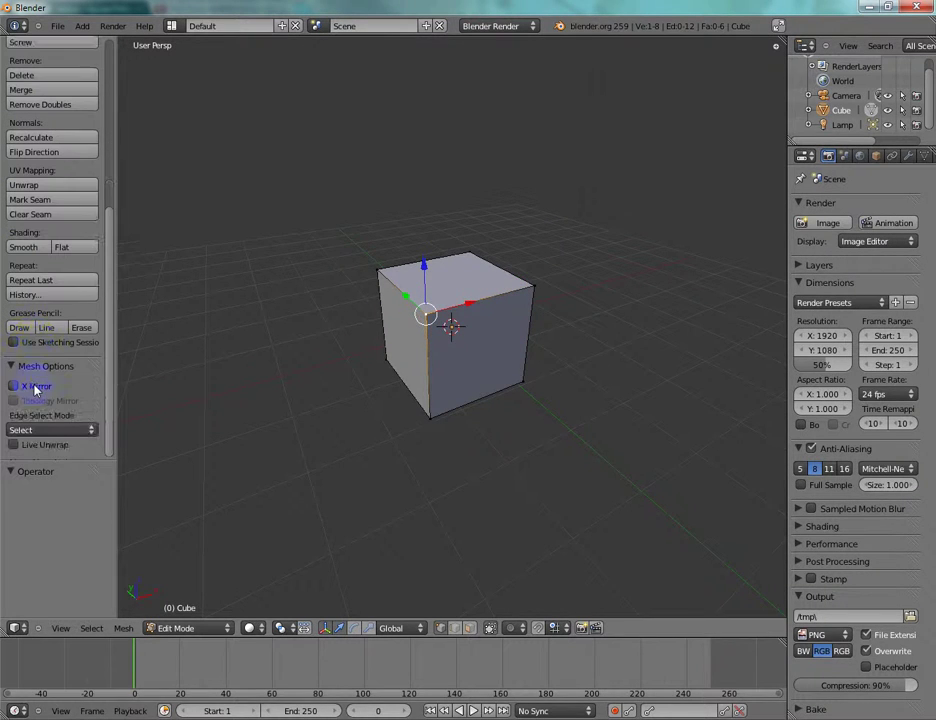
{"action": "scroll", "coordinate": [55, 392], "scroll_direction": "up", "scroll_amount": 4}
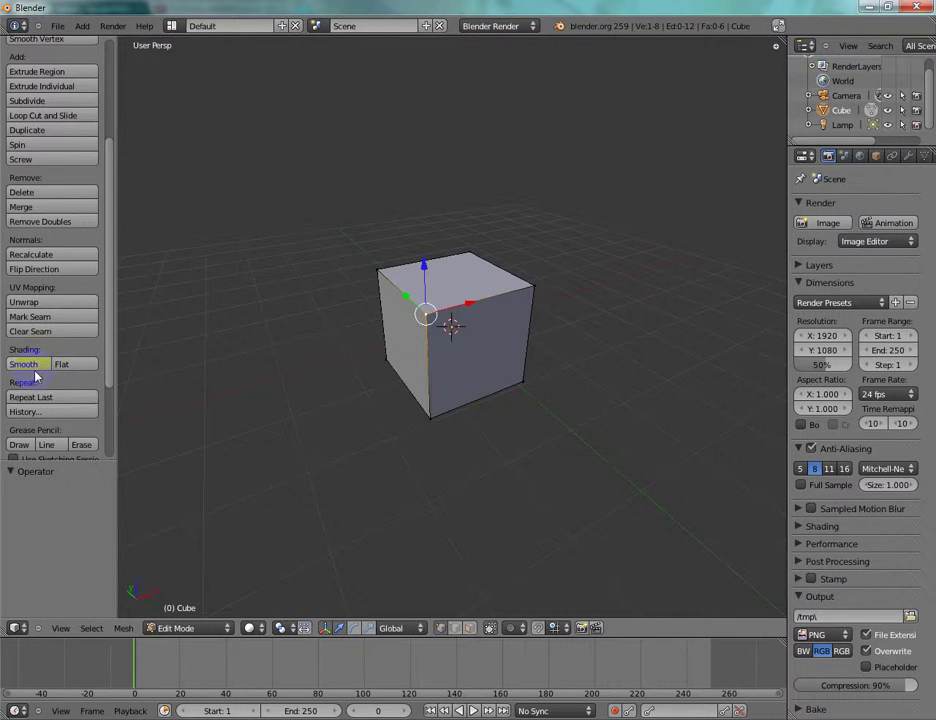
{"action": "key", "text": "Tab"}
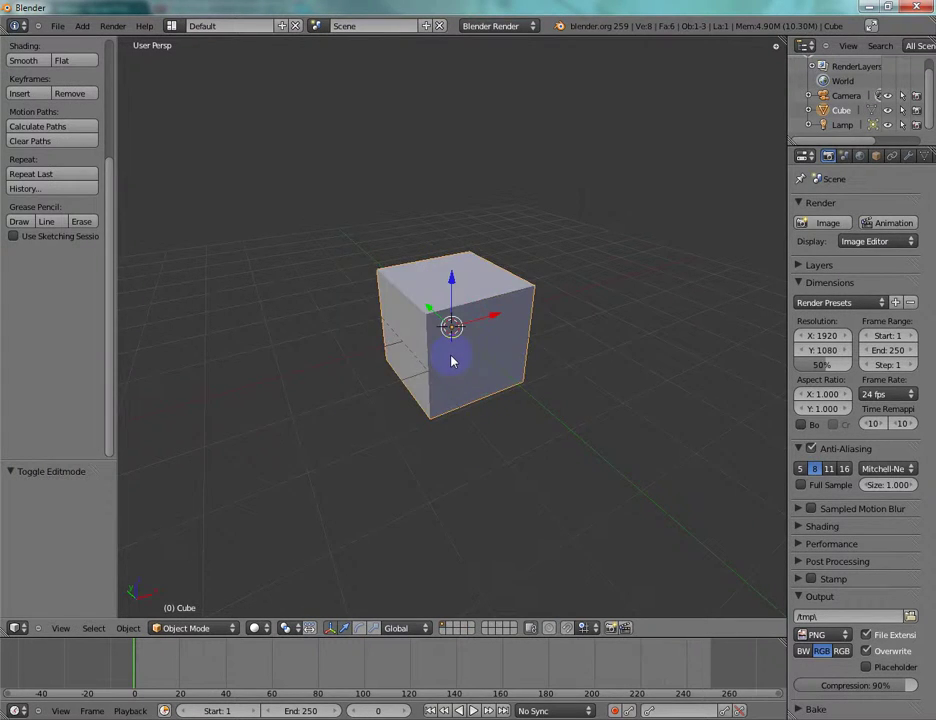
Try duplicating the cube, cancel the placement of the copy and undo the duplication
{"action": "scroll", "coordinate": [450, 358], "scroll_direction": "down", "scroll_amount": 3}
{"action": "scroll", "coordinate": [451, 362], "scroll_direction": "up", "scroll_amount": 4}
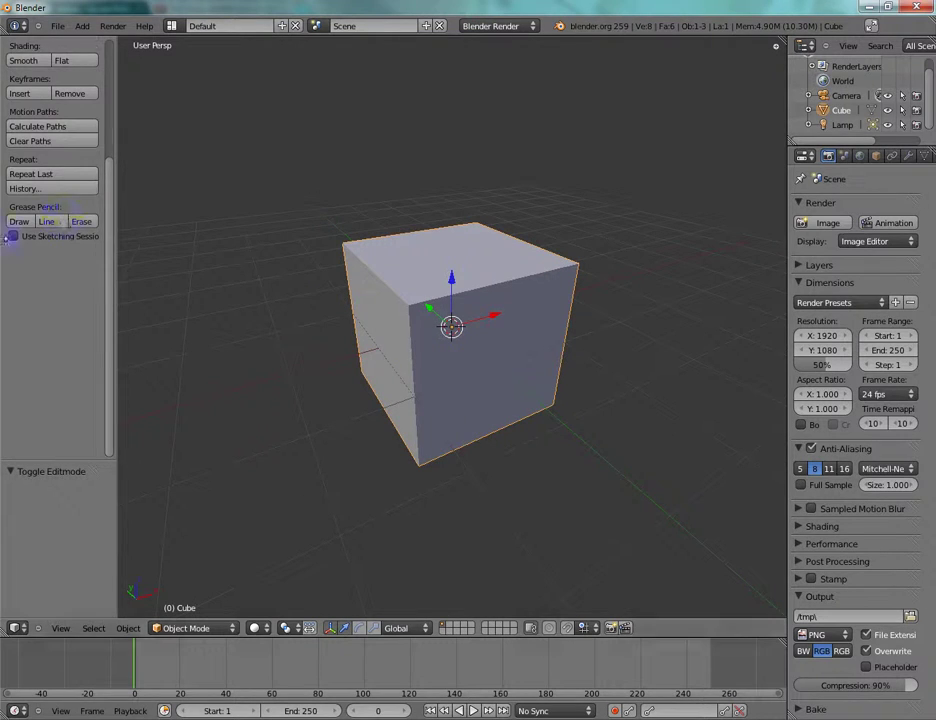
{"action": "scroll", "coordinate": [45, 255], "scroll_direction": "up", "scroll_amount": 5}
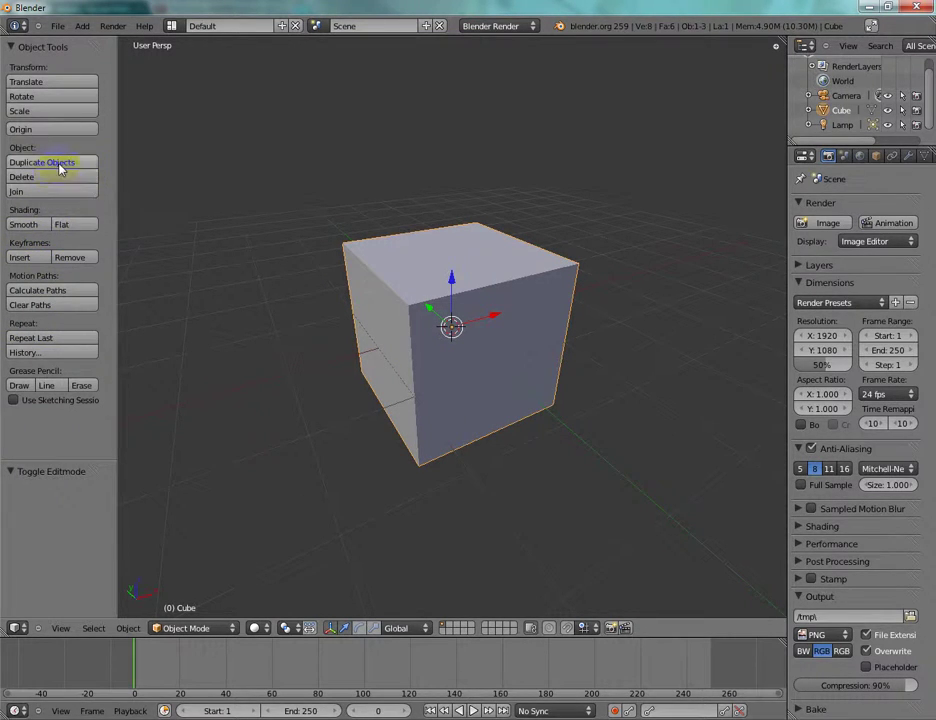
{"action": "left_click", "coordinate": [63, 163]}
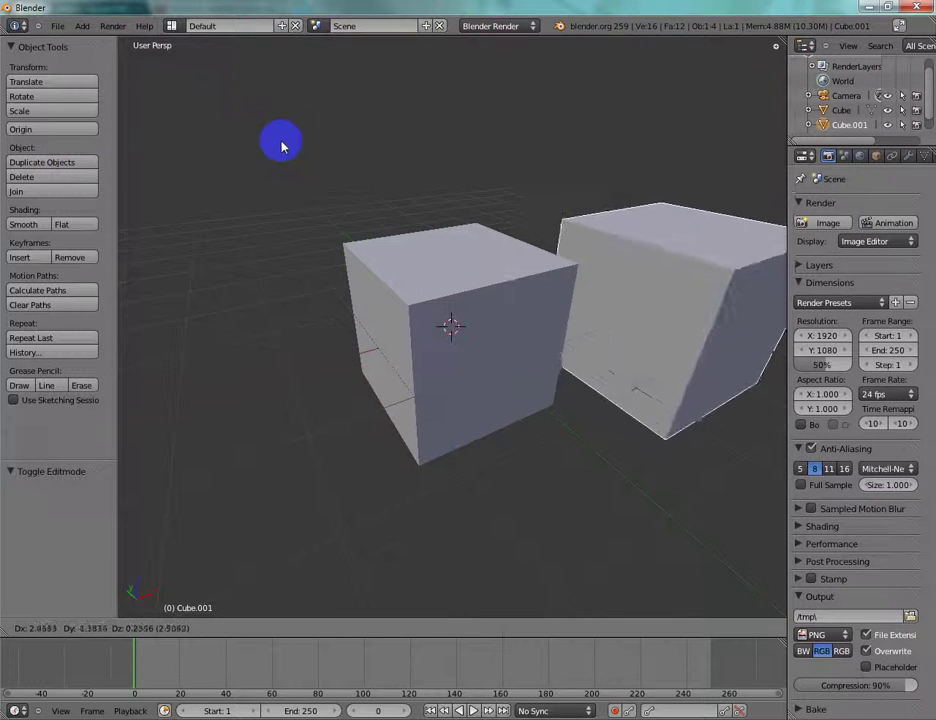
{"action": "right_click", "coordinate": [246, 140]}
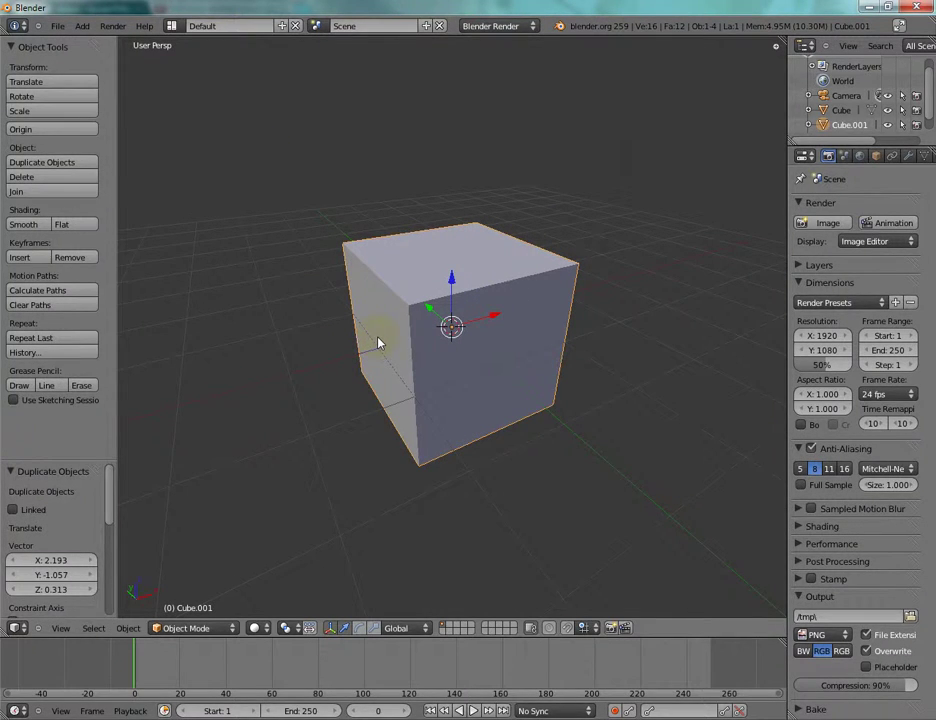
{"action": "key", "text": "ctrl+z"}
Try moving the cube upward along the Z axis and cancel the move
{"action": "left_click_drag", "start_coordinate": [450, 290], "coordinate": [445, 150]}
{"action": "right_click", "coordinate": [445, 150]}
{"action": "scroll", "coordinate": [462, 240], "scroll_direction": "down", "scroll_amount": 6}
{"action": "scroll", "coordinate": [460, 247], "scroll_direction": "up", "scroll_amount": 4}
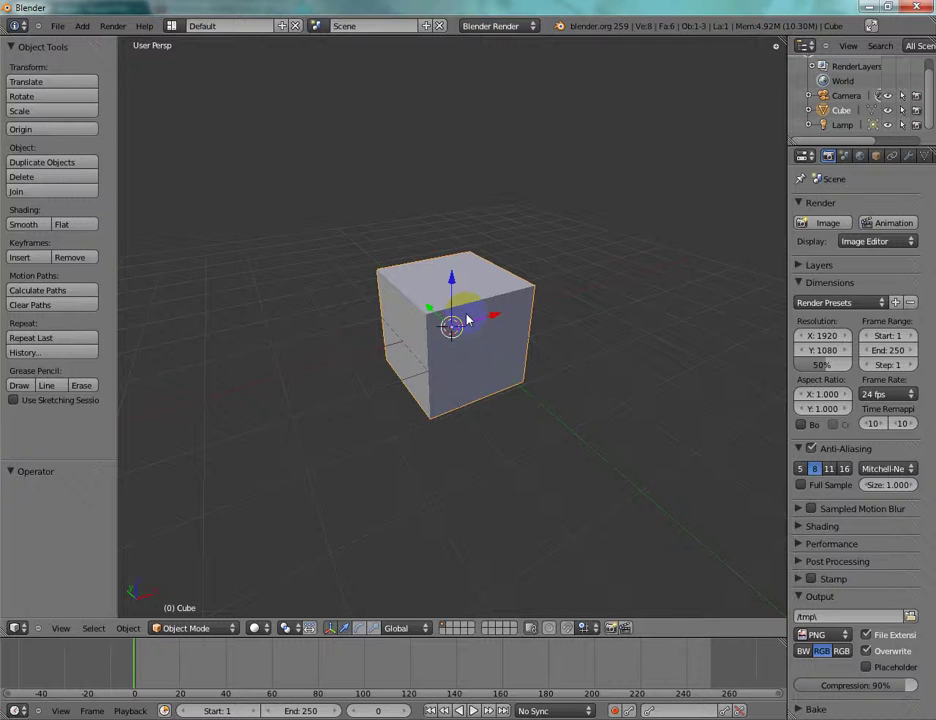
{"action": "scroll", "coordinate": [466, 319], "scroll_direction": "up", "scroll_amount": 1}
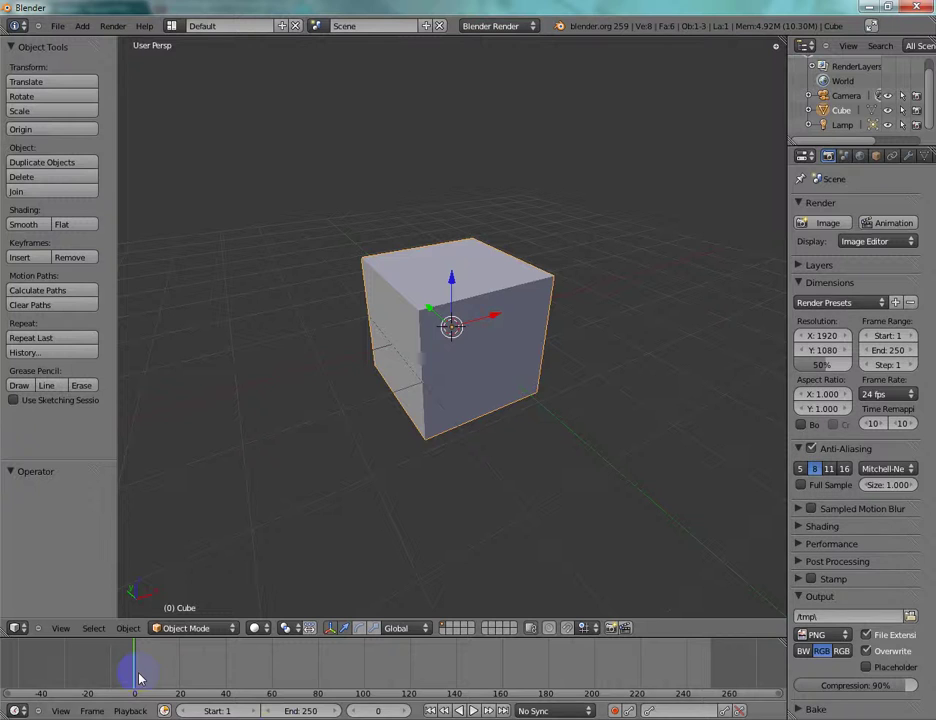
Set the timeline's current frame to 20
{"action": "left_click", "coordinate": [379, 711]}
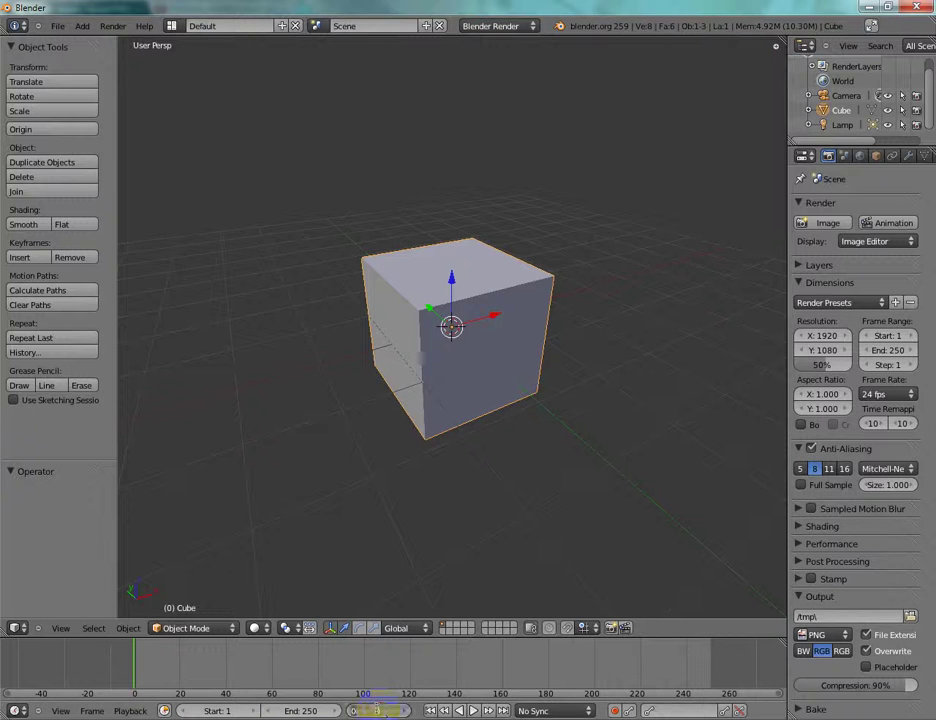
{"action": "left_click", "coordinate": [322, 681]}
{"action": "scroll", "coordinate": [418, 295], "scroll_direction": "down", "scroll_amount": 3}
{"action": "scroll", "coordinate": [420, 296], "scroll_direction": "up", "scroll_amount": 3}
{"action": "scroll", "coordinate": [428, 300], "scroll_direction": "up", "scroll_amount": 1}
{"action": "scroll", "coordinate": [431, 301], "scroll_direction": "down", "scroll_amount": 1}
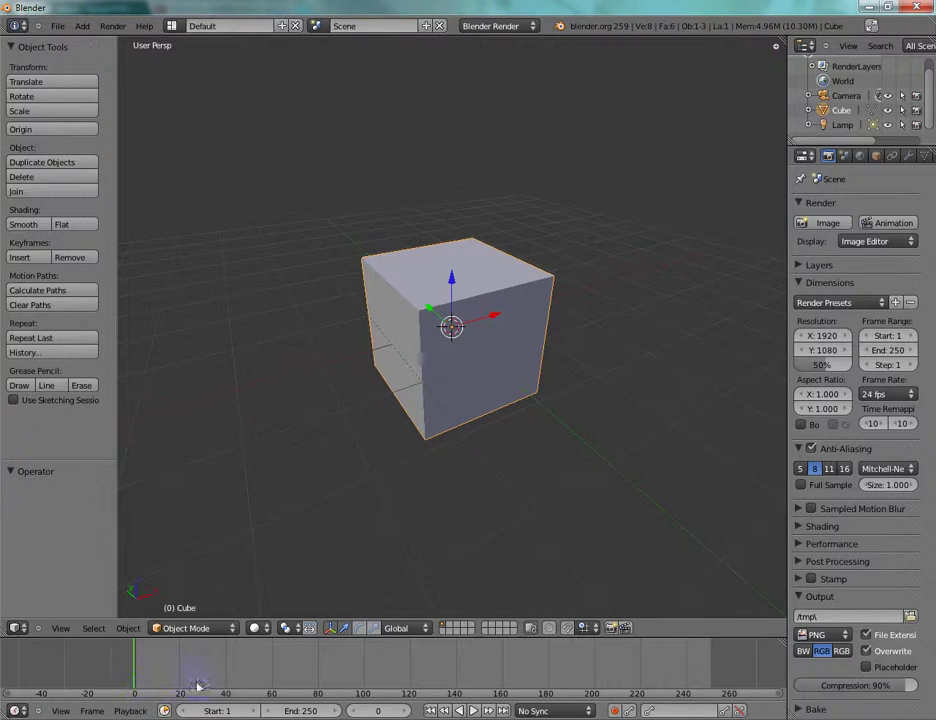
{"action": "left_click", "coordinate": [372, 711]}
{"action": "type", "text": "20"}
{"action": "key", "text": "Return"}
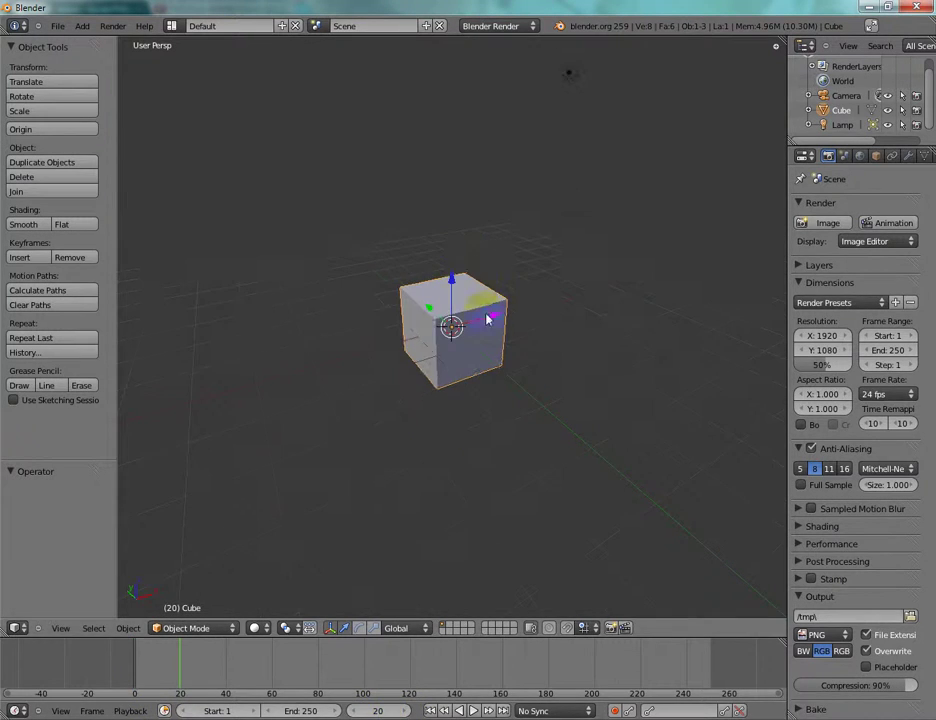
Move the cube about 7.12 units along the X axis and insert a LocRotScale keyframe at frame 20
{"action": "left_click_drag", "start_coordinate": [480, 323], "coordinate": [640, 285]}
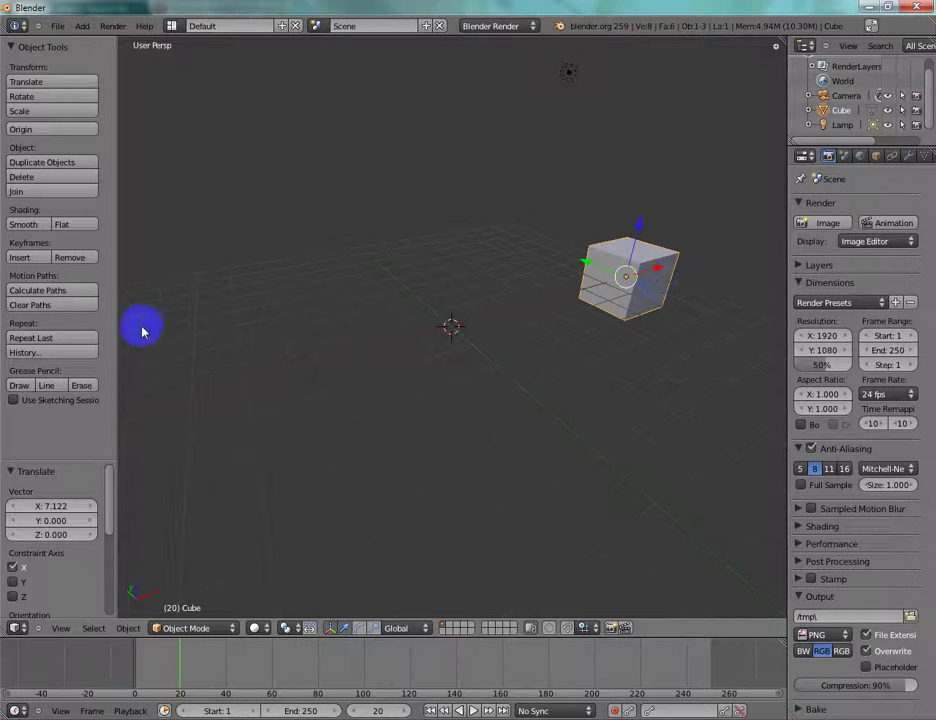
{"action": "left_click", "coordinate": [35, 256]}
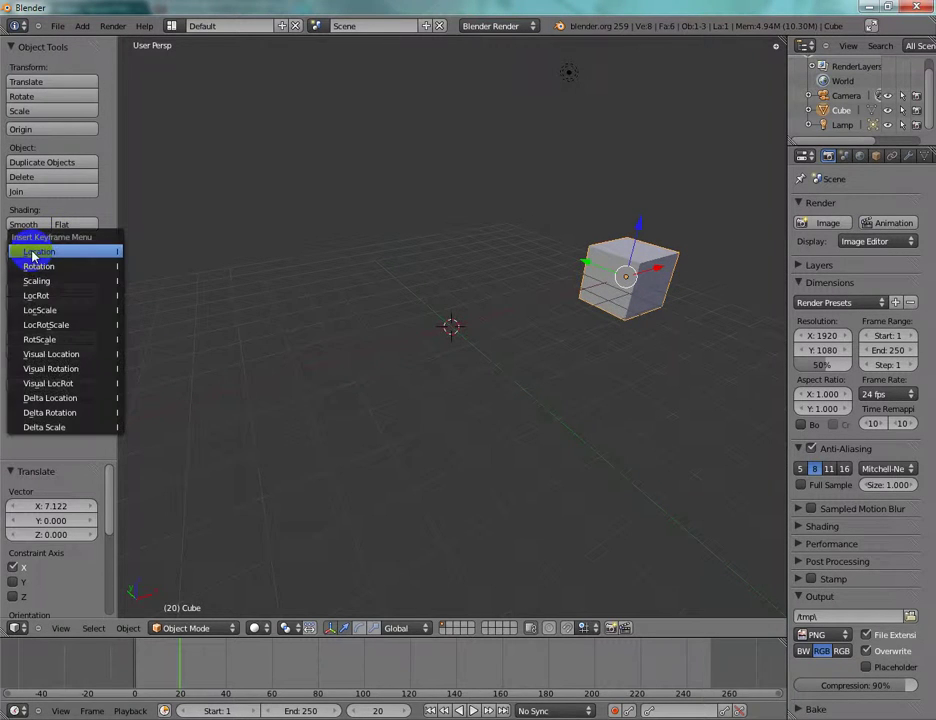
{"action": "left_click", "coordinate": [101, 327]}
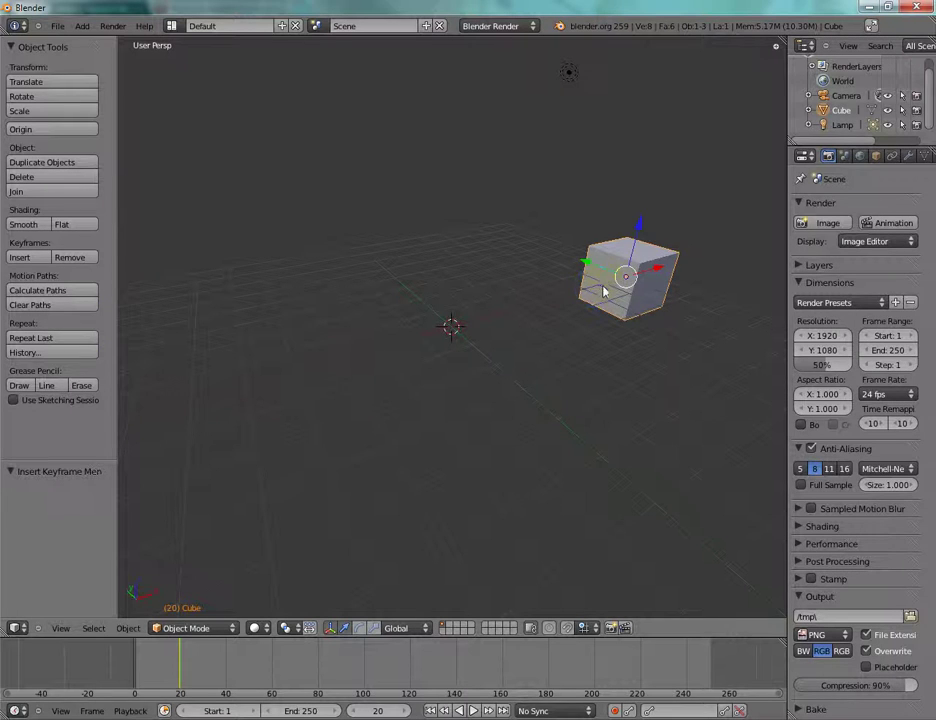
Scale the cube up by a factor of about 2.54 and insert another keyframe for it
{"action": "right_click", "coordinate": [669, 283]}
{"action": "key", "text": "s"}
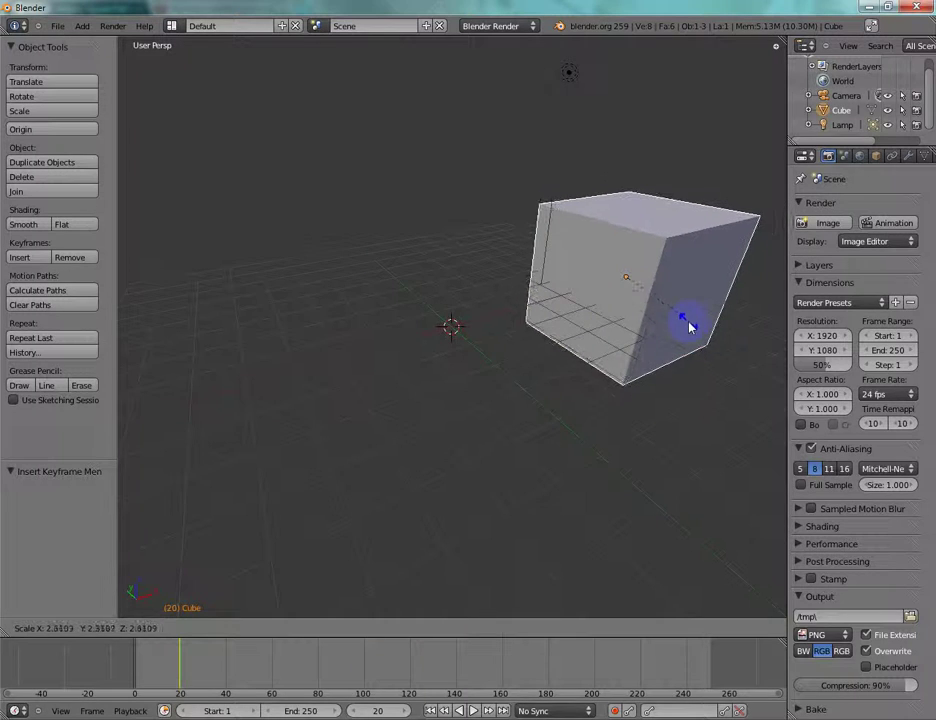
{"action": "left_click", "coordinate": [696, 334]}
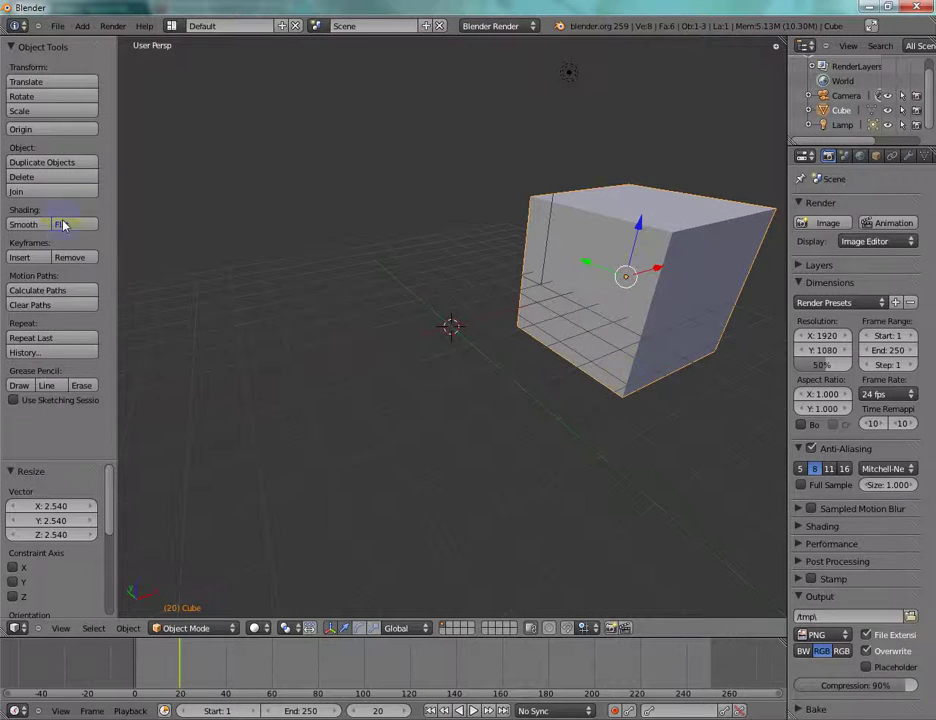
{"action": "left_click", "coordinate": [42, 260]}
{"action": "left_click", "coordinate": [55, 278]}
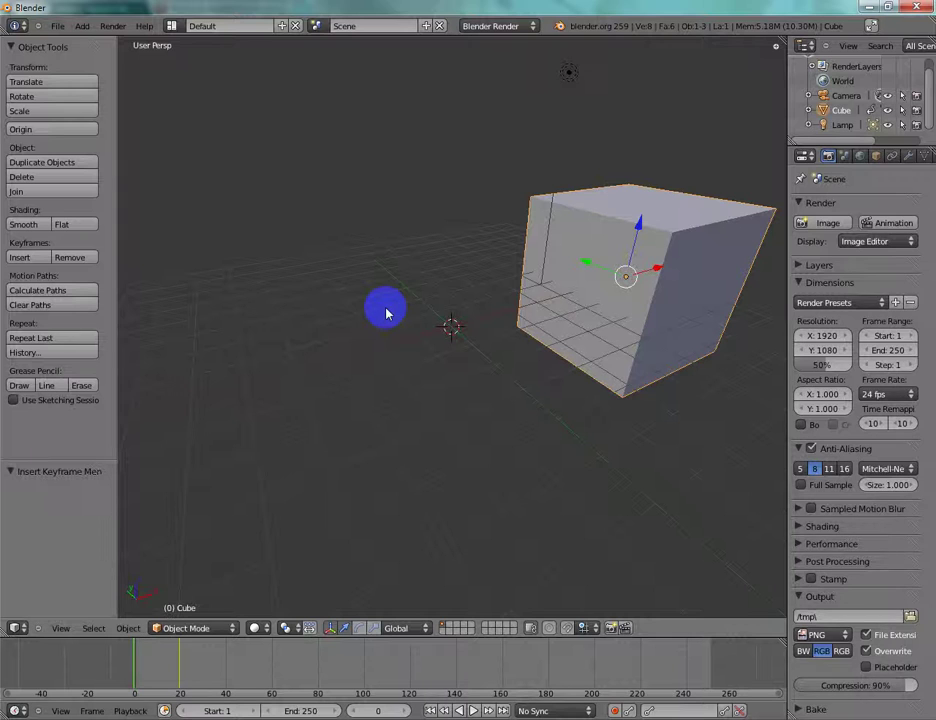
Undo the cube's scaling and the inserted keyframes
{"action": "key", "text": "ctrl+z"}
{"action": "key", "text": "ctrl+z"}
{"action": "key", "text": "ctrl+z"}
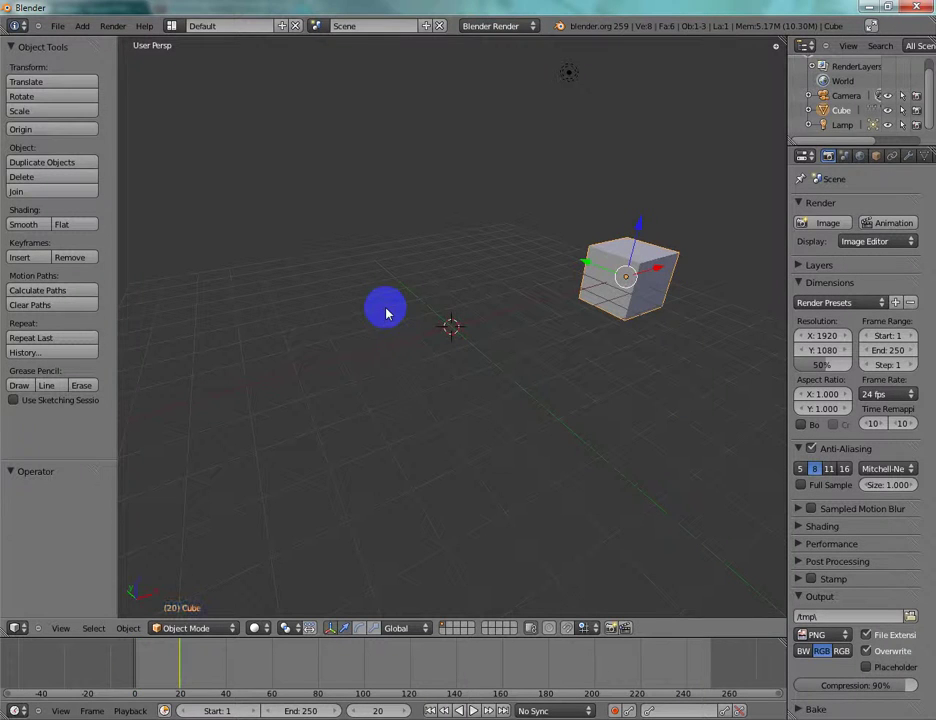
Move the cube about -7.09 units along the X axis and insert a LocRotScale keyframe at frame 20
{"action": "key", "text": "g"}
{"action": "key", "text": "x"}
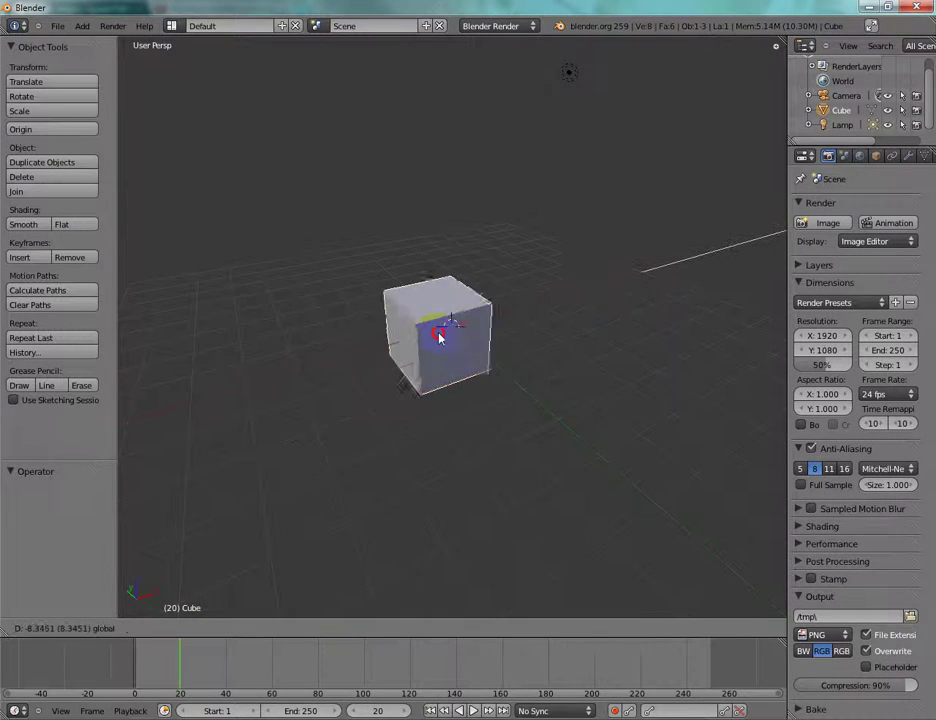
{"action": "left_click", "coordinate": [482, 321]}
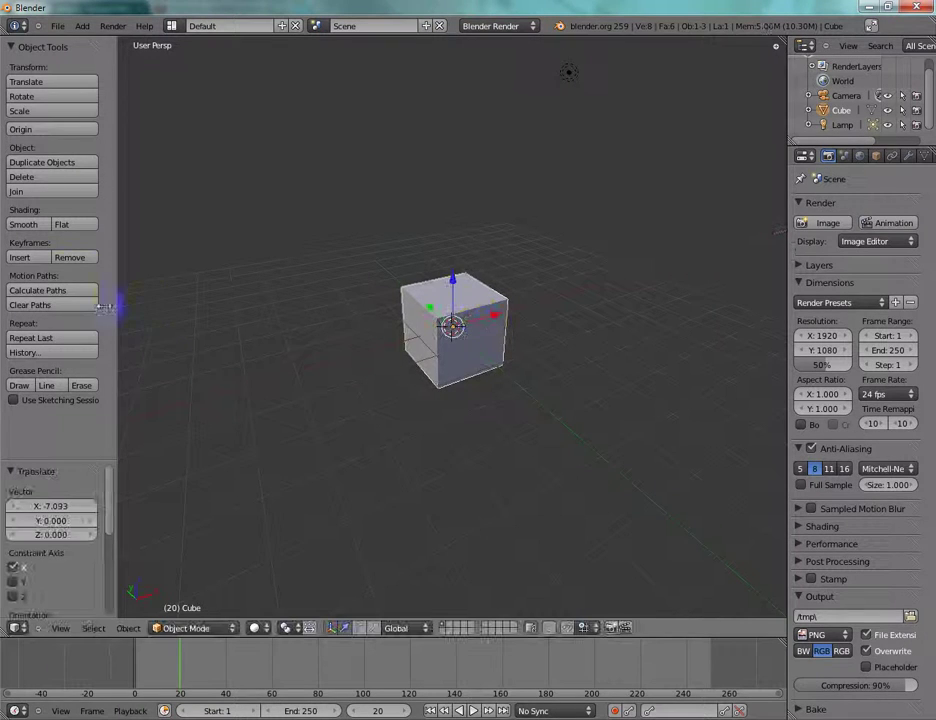
{"action": "left_click", "coordinate": [22, 257]}
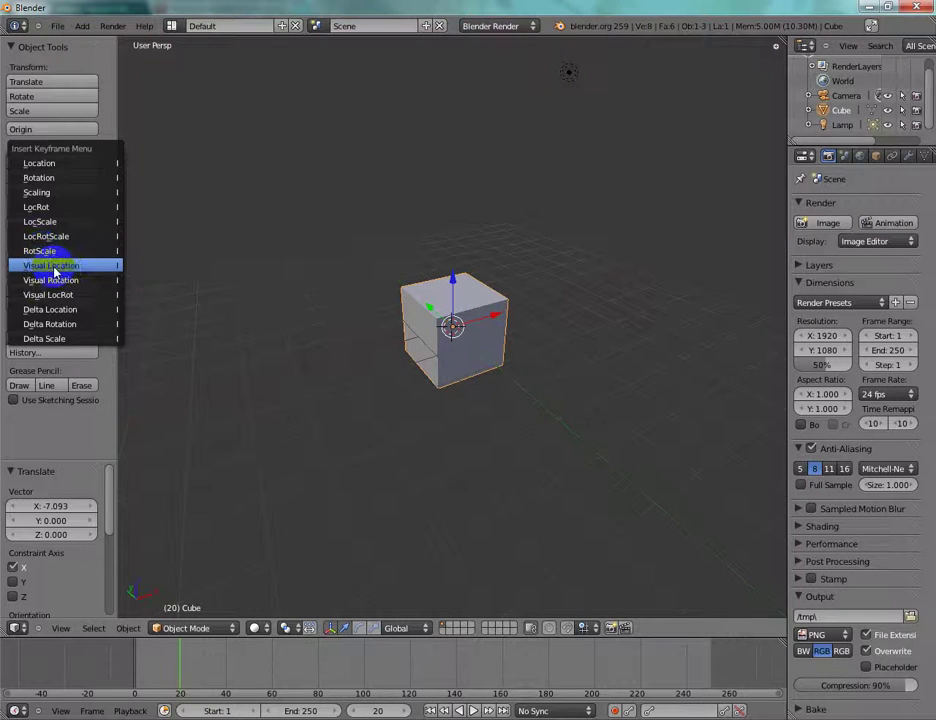
{"action": "left_click", "coordinate": [60, 238]}
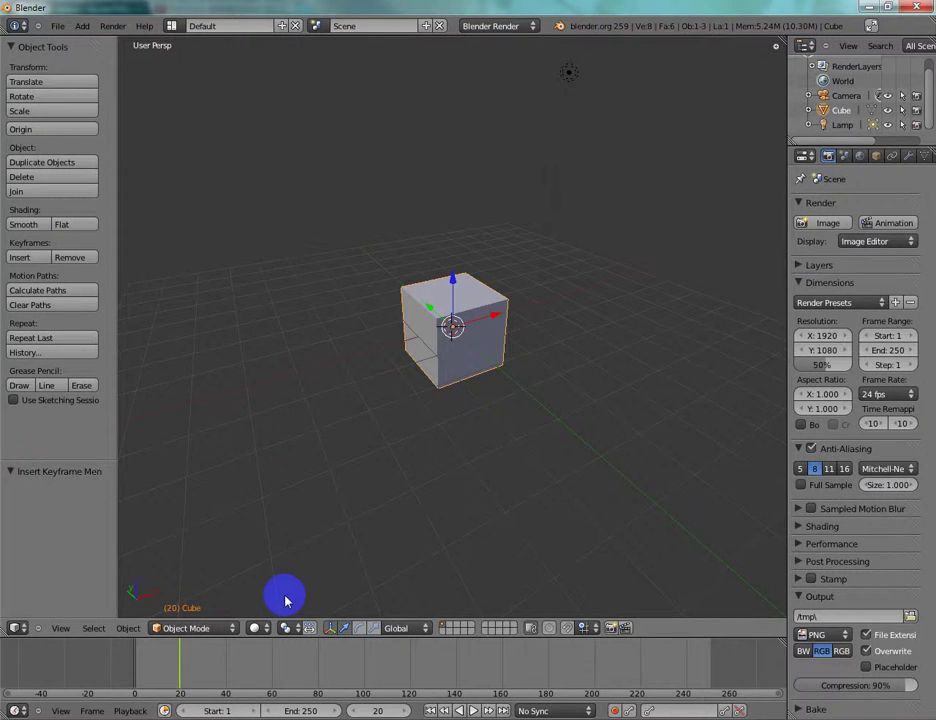
Undo the last keyframe, return to frame 0, move the cube along X back near the grid centre and insert a keyframe
{"action": "key", "text": "ctrl+z"}
{"action": "left_click", "coordinate": [134, 668]}
{"action": "key", "text": "g"}
{"action": "key", "text": "x"}
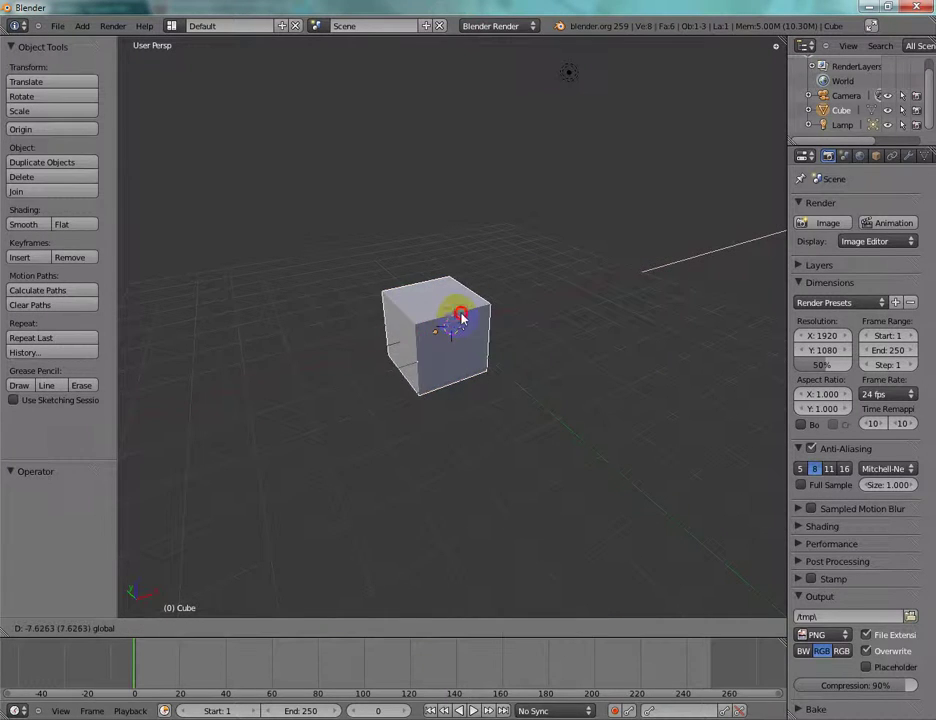
{"action": "mouse_move", "coordinate": [470, 312]}
{"action": "left_mouse_down"}
{"action": "mouse_move", "coordinate": [483, 303]}
{"action": "mouse_move", "coordinate": [470, 305]}
{"action": "left_mouse_up"}
{"action": "left_click", "coordinate": [30, 260]}
{"action": "left_click", "coordinate": [63, 262]}
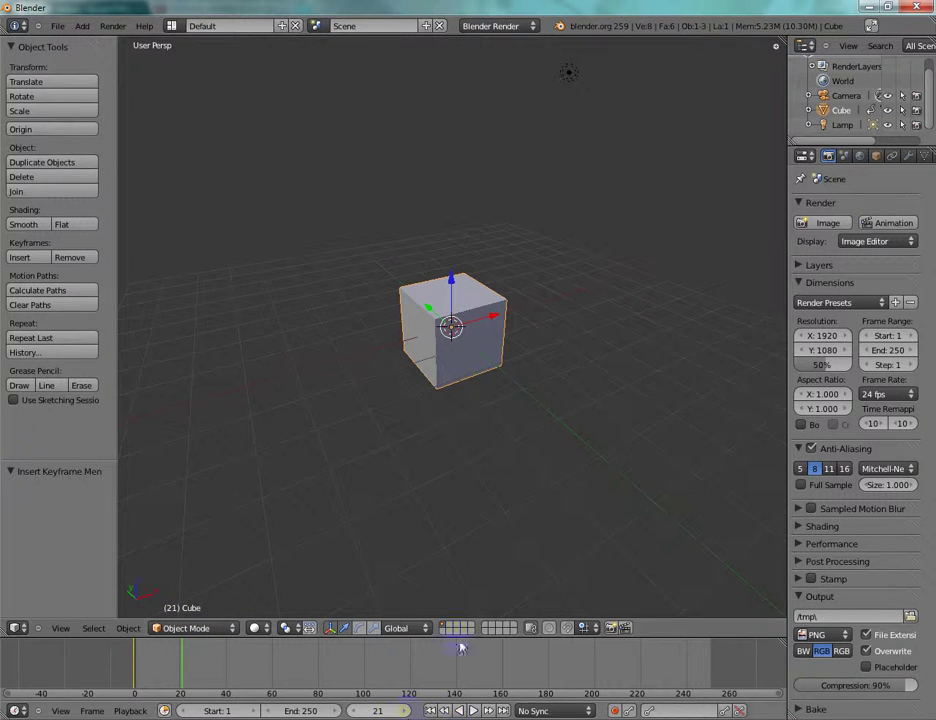
At frame 21, move the cube along positive X, scale it up by about 2.233 and insert a LocRotScale keyframe
{"action": "left_click_drag", "start_coordinate": [495, 320], "coordinate": [661, 309]}
{"action": "key", "text": "s"}
{"action": "left_click", "coordinate": [658, 376]}
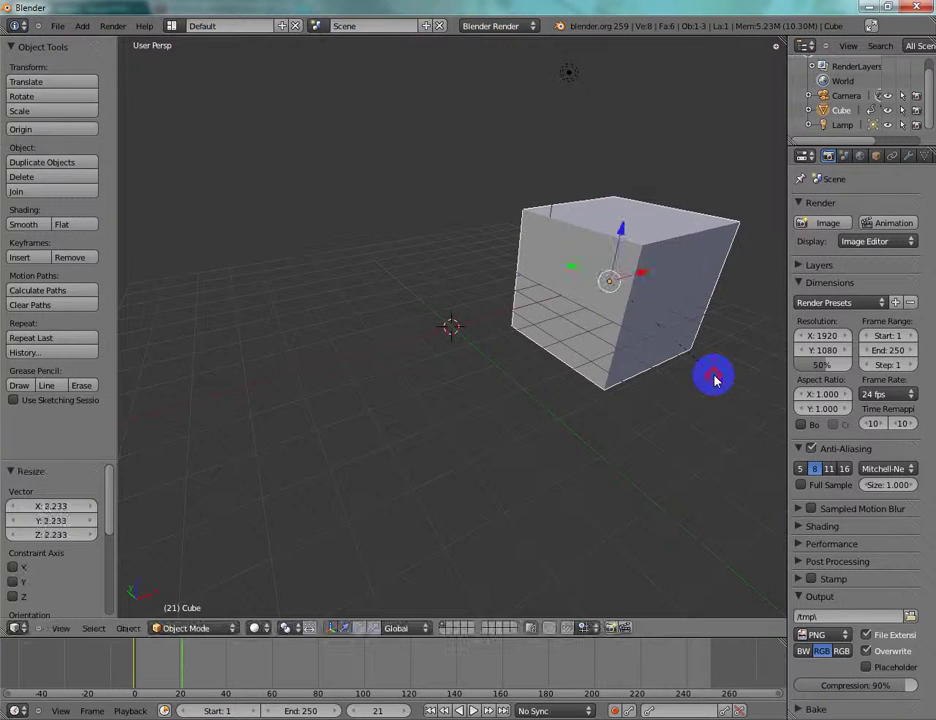
{"action": "left_click", "coordinate": [18, 257]}
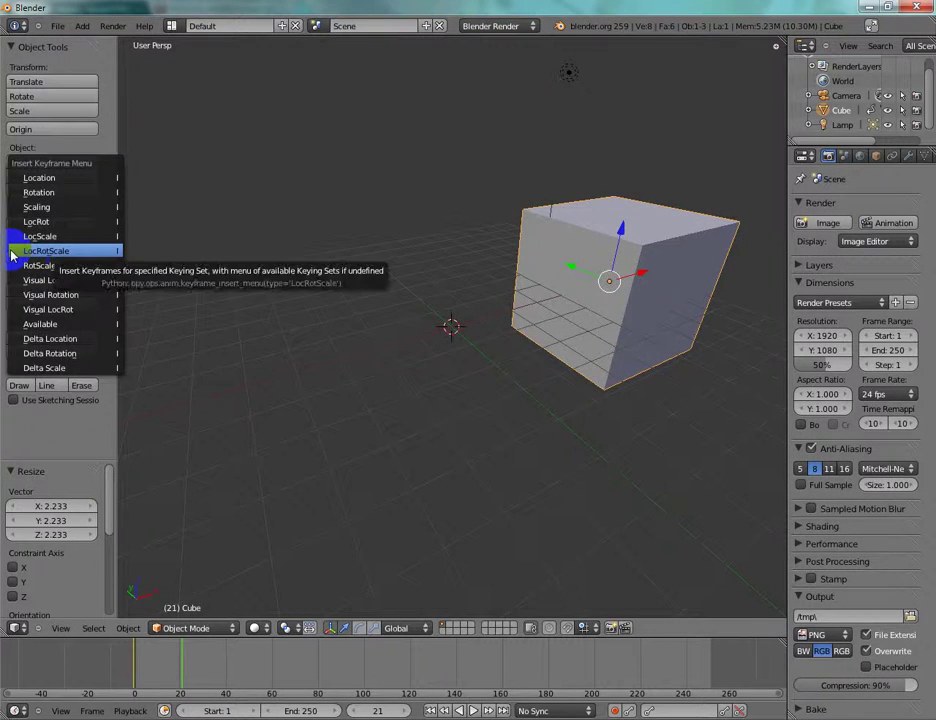
{"action": "left_click", "coordinate": [45, 251]}
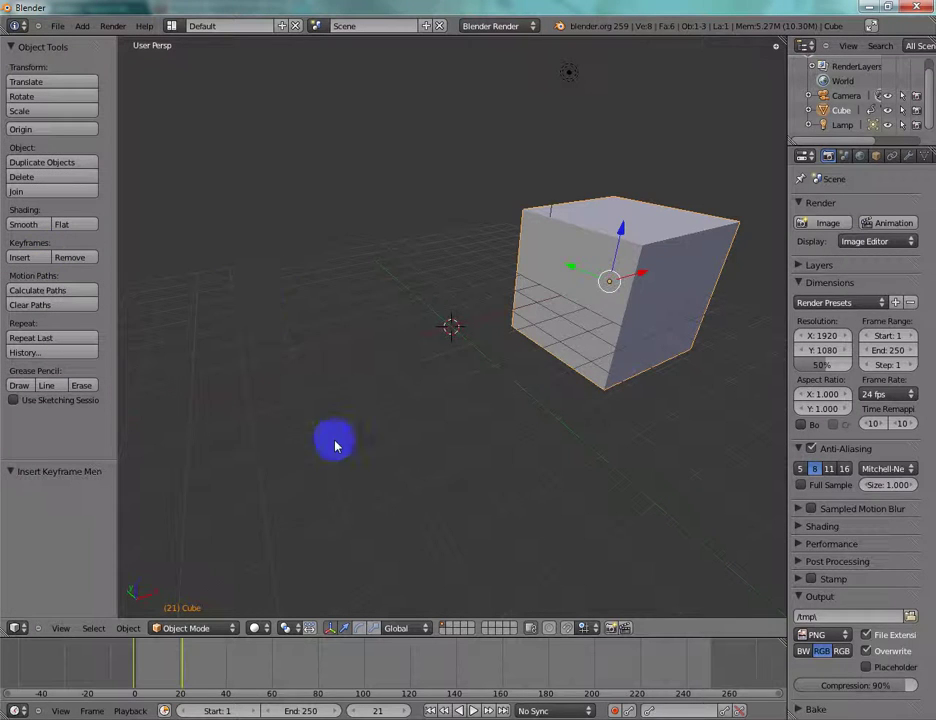
Step back through the frames and play the animation to check the cube's movement and scaling
{"action": "key", "text": "Left"}
{"action": "key", "text": "Left"}
{"action": "key", "text": "Left"}
{"action": "key", "text": "Left"}
{"action": "key", "text": "Left"}
{"action": "key", "text": "Left"}
{"action": "key", "text": "Left"}
{"action": "key", "text": "Left"}
{"action": "key", "text": "Left"}
{"action": "key", "text": "Left"}
{"action": "key", "text": "Left"}
{"action": "key", "text": "Left"}
{"action": "key", "text": "Left"}
{"action": "key", "text": "Left"}
{"action": "key", "text": "Left"}
{"action": "key", "text": "Left"}
{"action": "key", "text": "Left"}
{"action": "key", "text": "Left"}
{"action": "key", "text": "Left"}
{"action": "key", "text": "Left"}
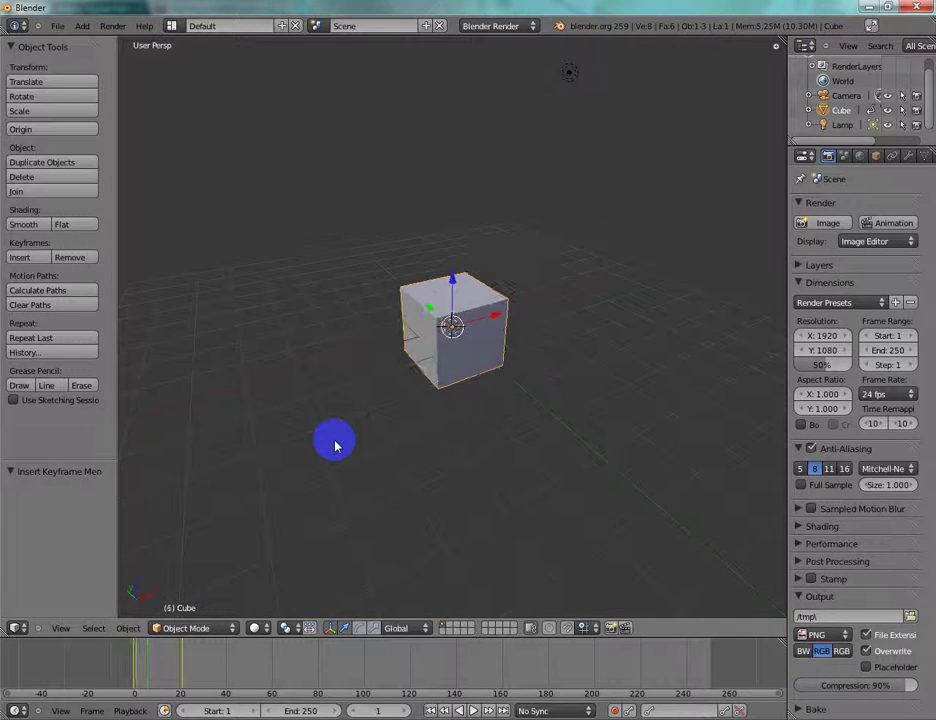
{"action": "key", "text": "alt+a"}
{"action": "key", "text": "alt+shift+a"}
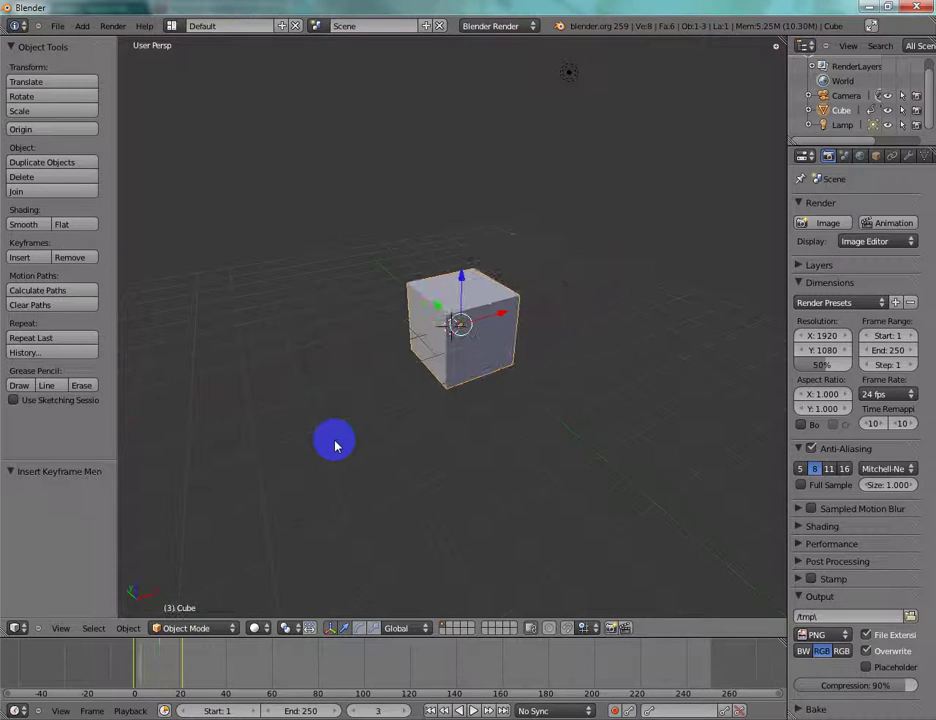
{"action": "key", "text": "alt+a"}
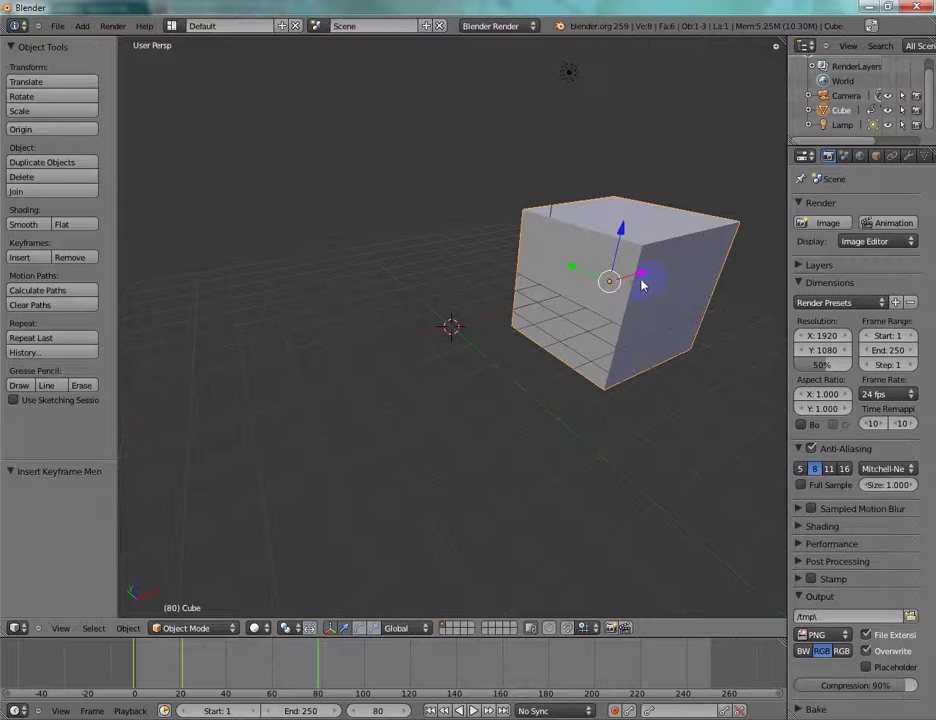
At frame 80, move the cube along negative X past the centre, scale it by about 0.104 and insert a LocRotScale keyframe
{"action": "scroll", "coordinate": [642, 283], "scroll_direction": "down", "scroll_amount": 2}
{"action": "left_click_drag", "start_coordinate": [591, 293], "coordinate": [389, 338]}
{"action": "key", "text": "s"}
{"action": "left_click", "coordinate": [375, 380]}
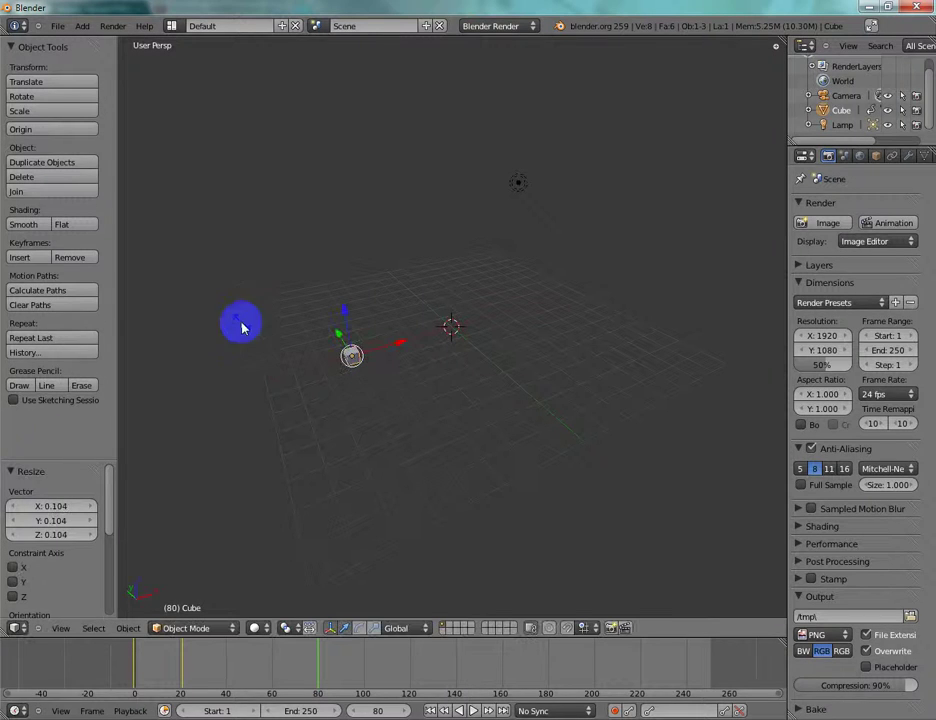
{"action": "left_click", "coordinate": [21, 257]}
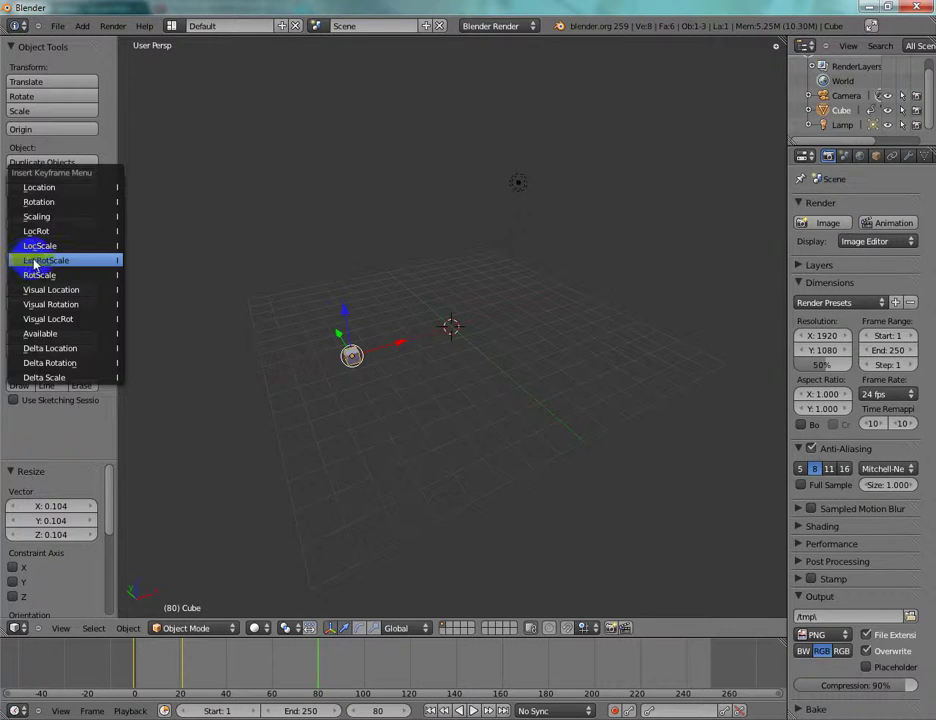
{"action": "left_click", "coordinate": [36, 261]}
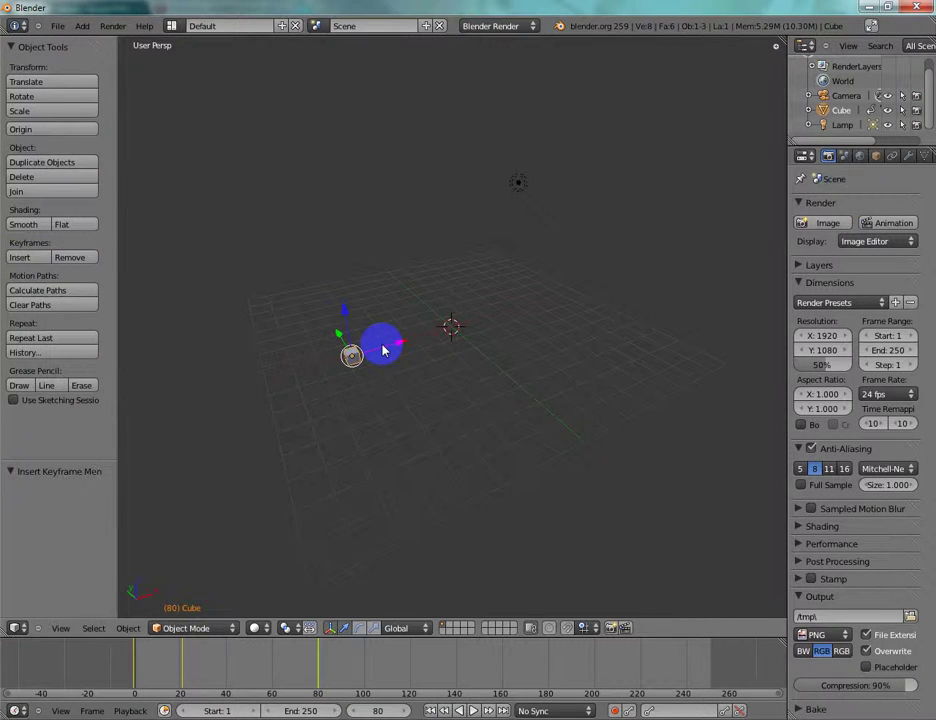
Review the cube's animation across all three keyframes, finishing at frame 10
{"action": "scroll", "coordinate": [382, 346], "scroll_direction": "up", "scroll_amount": 5}
{"action": "middle_click_drag", "start_coordinate": [383, 349], "coordinate": [383, 349]}
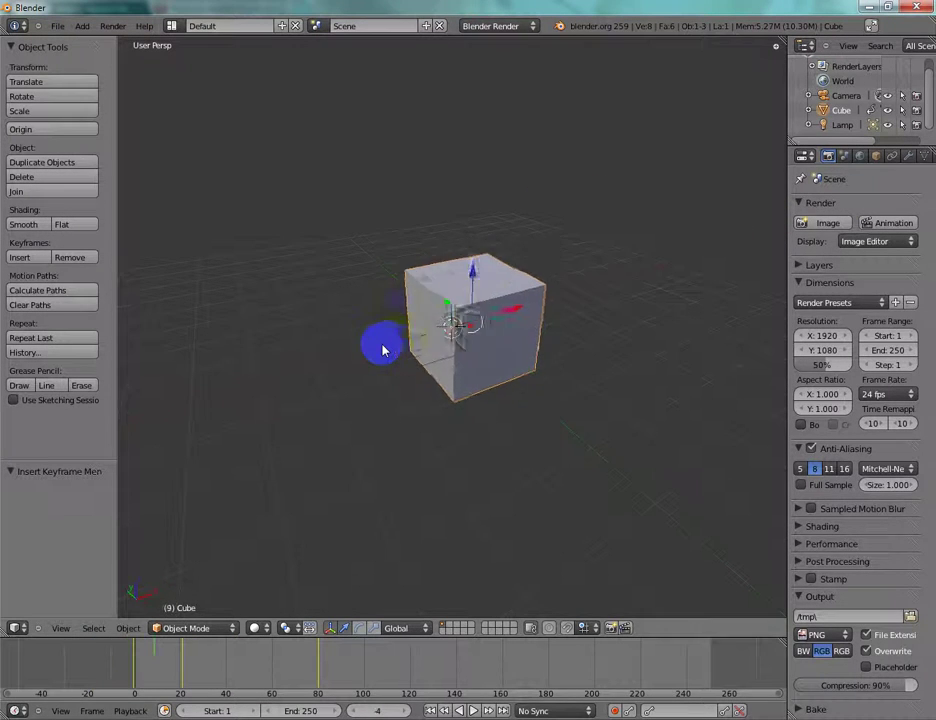
{"action": "scroll", "coordinate": [353, 356], "scroll_direction": "down", "scroll_amount": 4}
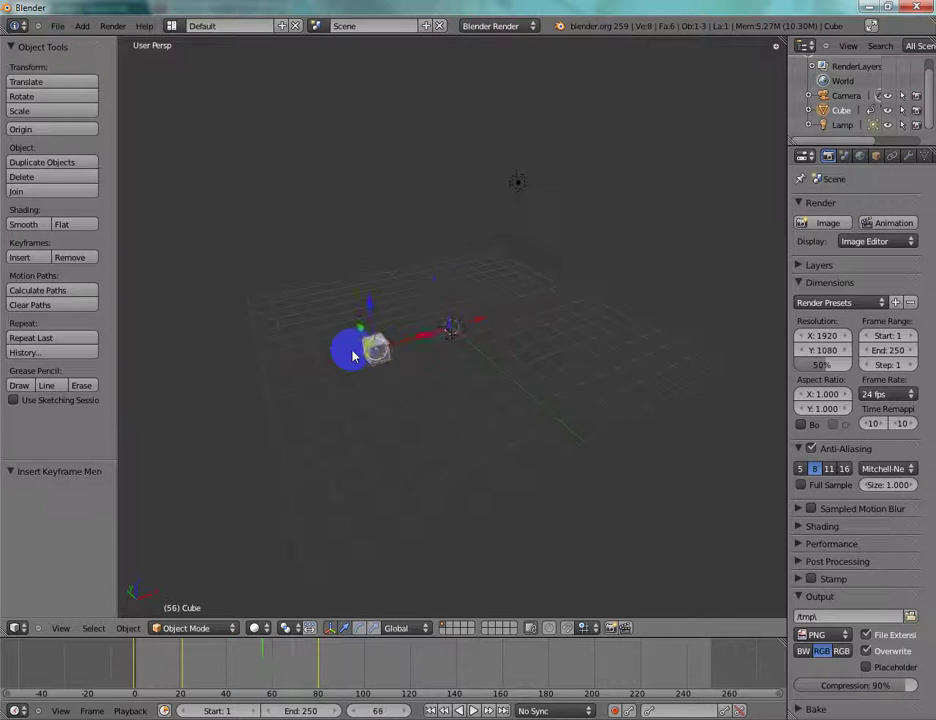
{"action": "key", "text": "Right"}
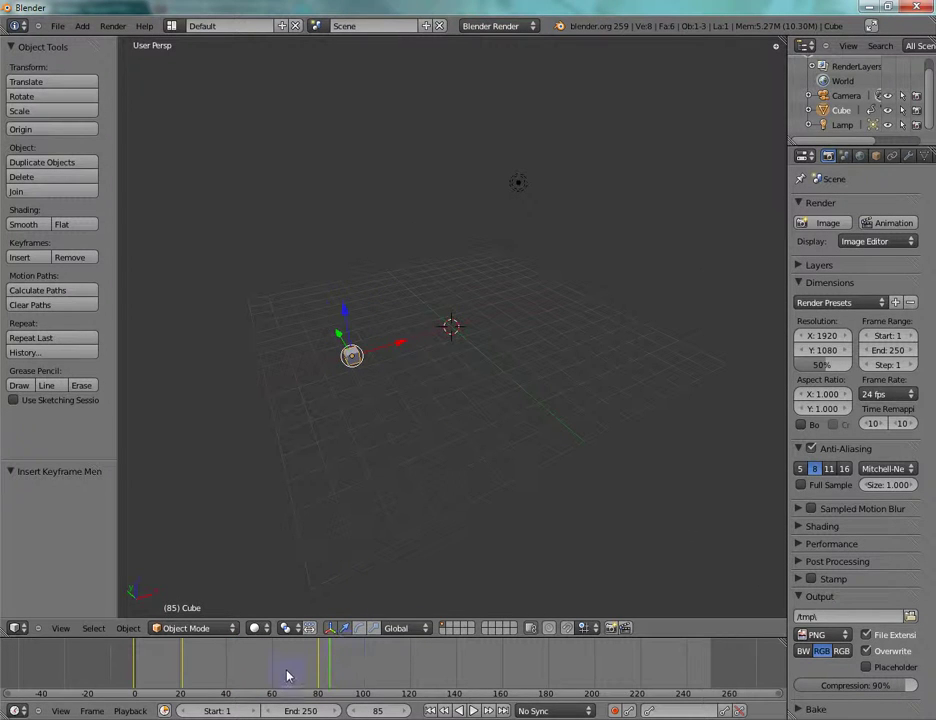
{"action": "mouse_move", "coordinate": [313, 676]}
{"action": "left_mouse_down"}
{"action": "mouse_move", "coordinate": [177, 693]}
{"action": "mouse_move", "coordinate": [217, 697]}
{"action": "mouse_move", "coordinate": [205, 674]}
{"action": "mouse_move", "coordinate": [295, 668]}
{"action": "mouse_move", "coordinate": [100, 664]}
{"action": "mouse_move", "coordinate": [287, 677]}
{"action": "mouse_move", "coordinate": [157, 670]}
{"action": "left_mouse_up"}
{"action": "scroll", "coordinate": [410, 530], "scroll_direction": "up", "scroll_amount": 4}
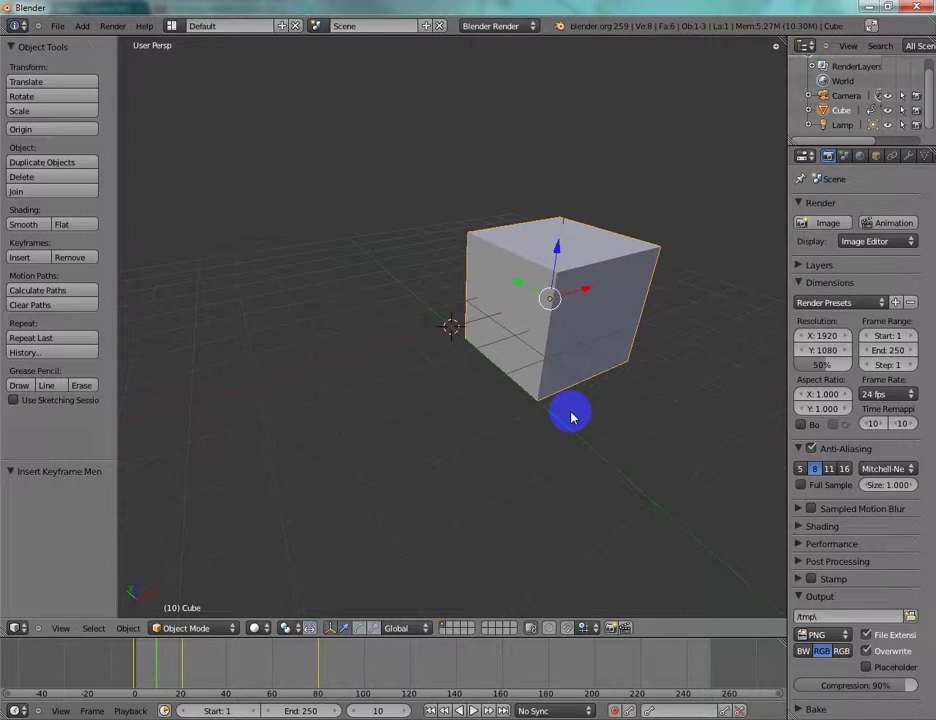
{"action": "scroll", "coordinate": [569, 425], "scroll_direction": "down", "scroll_amount": 4}
{"action": "scroll", "coordinate": [569, 424], "scroll_direction": "up", "scroll_amount": 8}
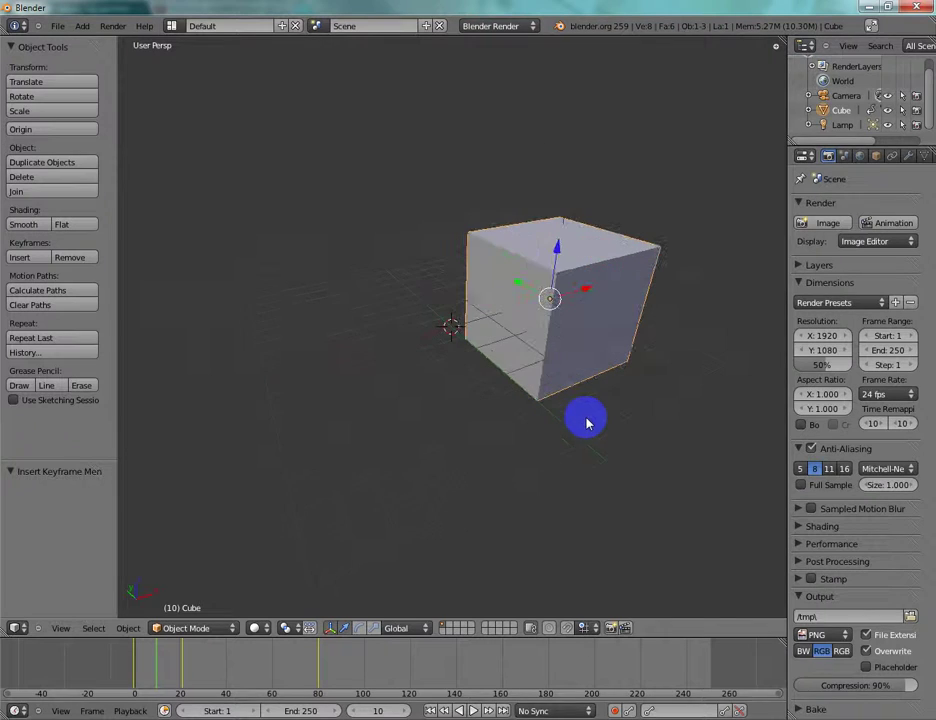
{"action": "scroll", "coordinate": [478, 290], "scroll_direction": "down", "scroll_amount": 6}
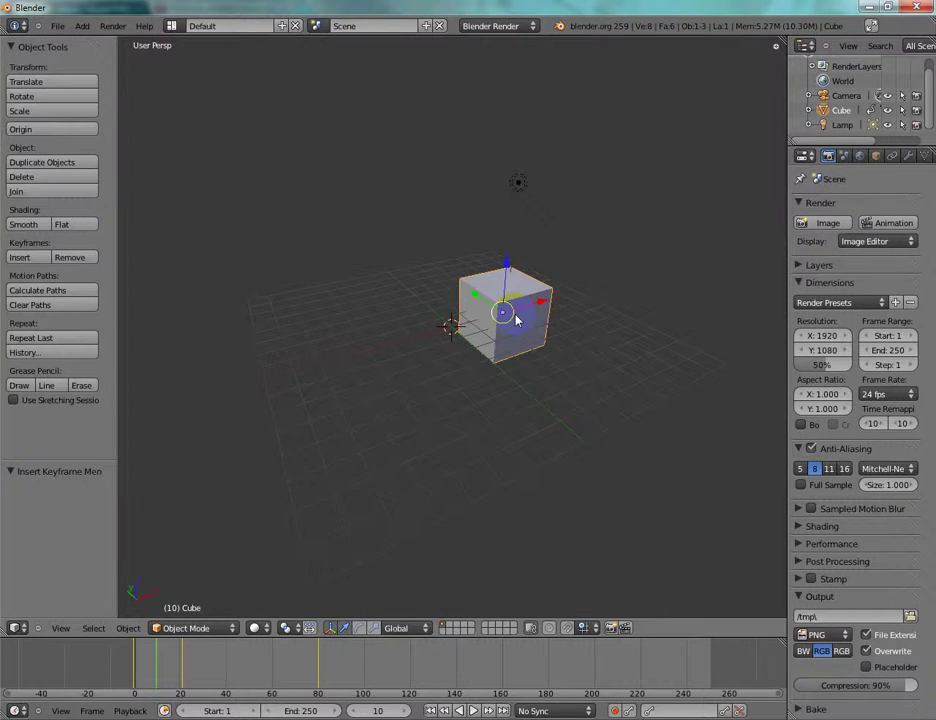
Switch to the camera view, select the camera and add a Track To constraint with the Cube as its target
{"action": "key", "text": "KP_0"}
{"action": "right_click", "coordinate": [568, 485]}
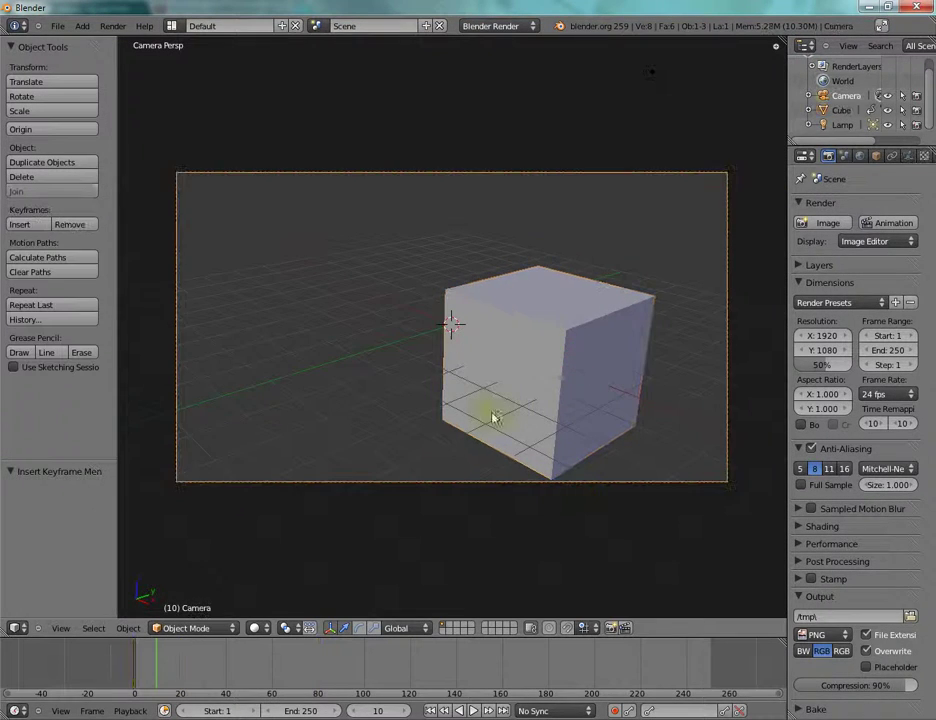
{"action": "scroll", "coordinate": [910, 157], "scroll_direction": "down", "scroll_amount": 1}
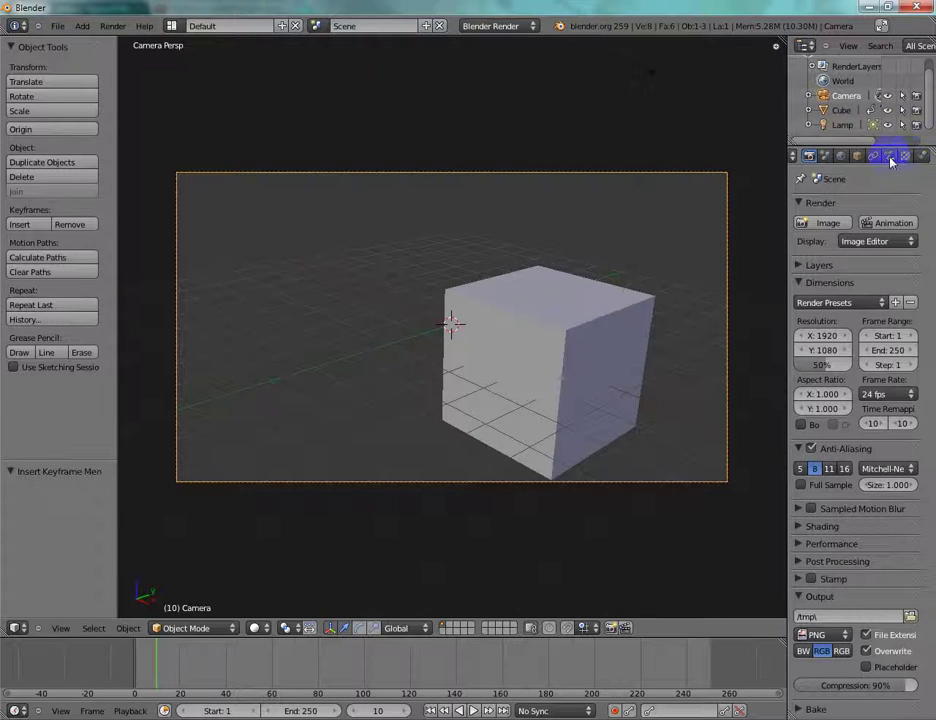
{"action": "left_click", "coordinate": [873, 157]}
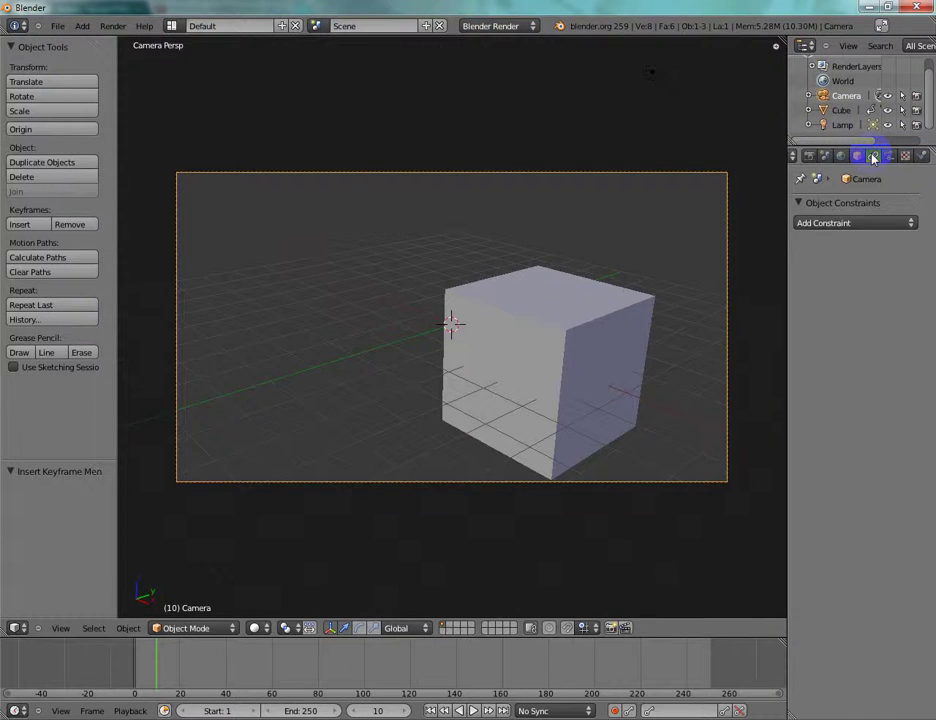
{"action": "left_click", "coordinate": [872, 224]}
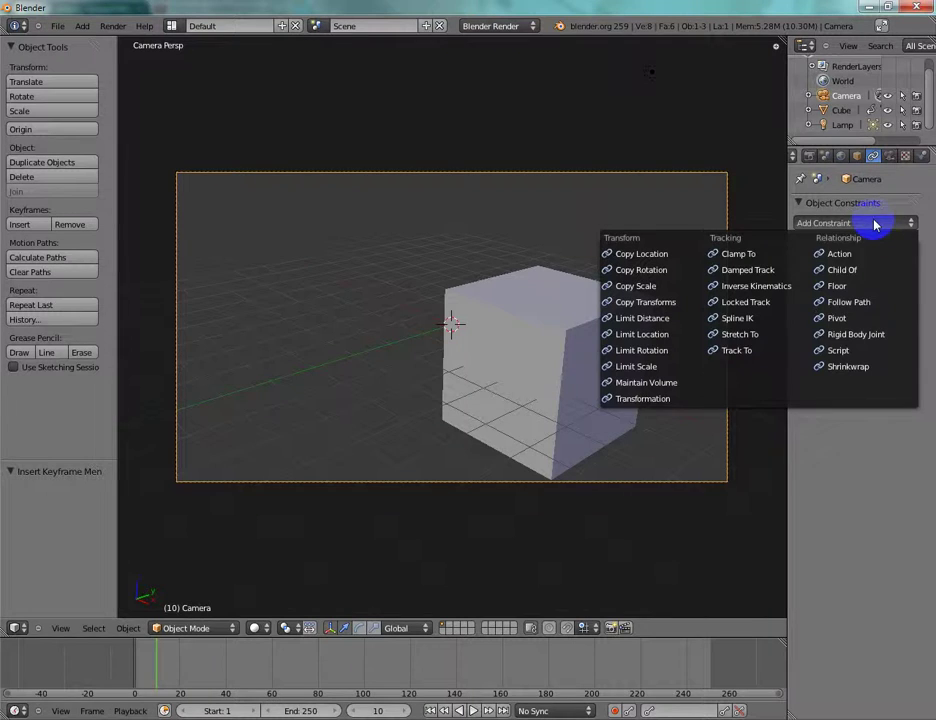
{"action": "left_click", "coordinate": [722, 350]}
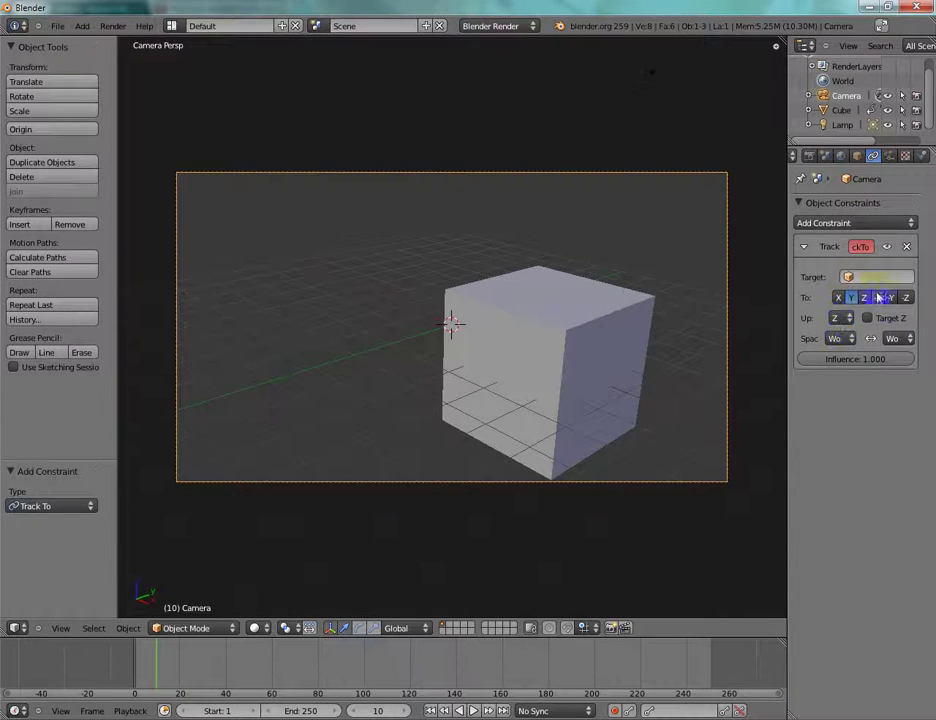
{"action": "left_click", "coordinate": [881, 277]}
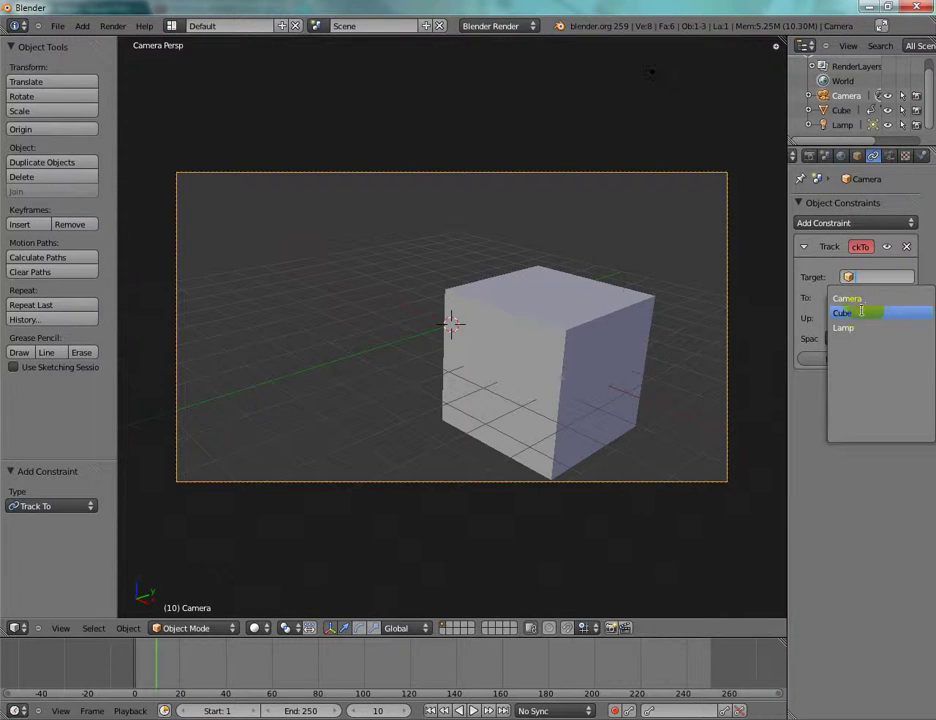
{"action": "left_click", "coordinate": [852, 313]}
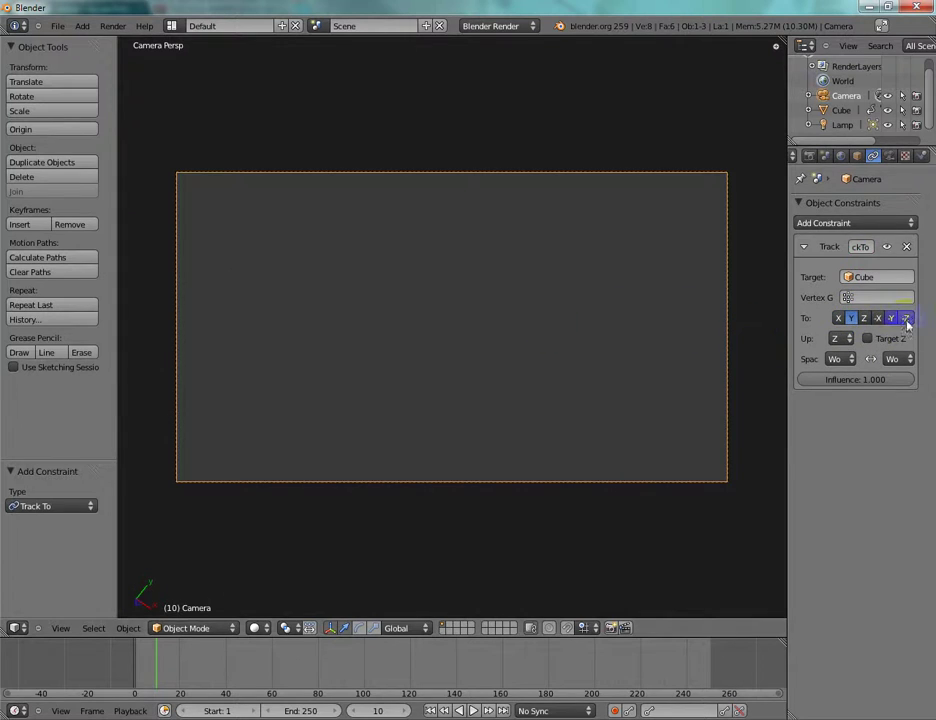
Set the camera's Track To constraint to point along -Z with Y as the up axis
{"action": "left_click", "coordinate": [891, 318]}
{"action": "left_click", "coordinate": [906, 318]}
{"action": "left_click", "coordinate": [845, 340]}
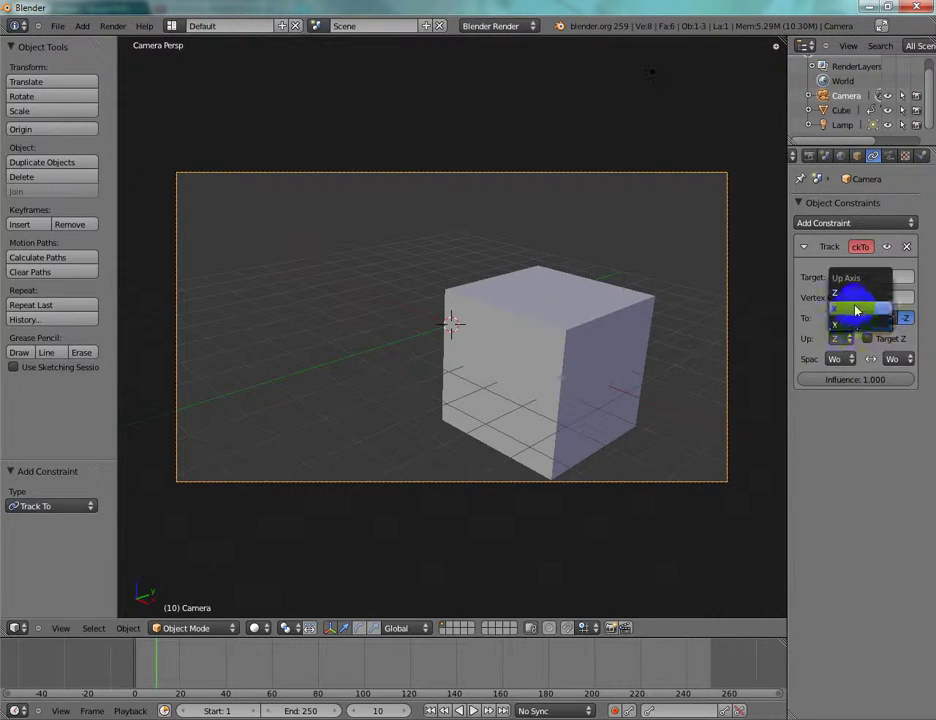
{"action": "left_click", "coordinate": [848, 318]}
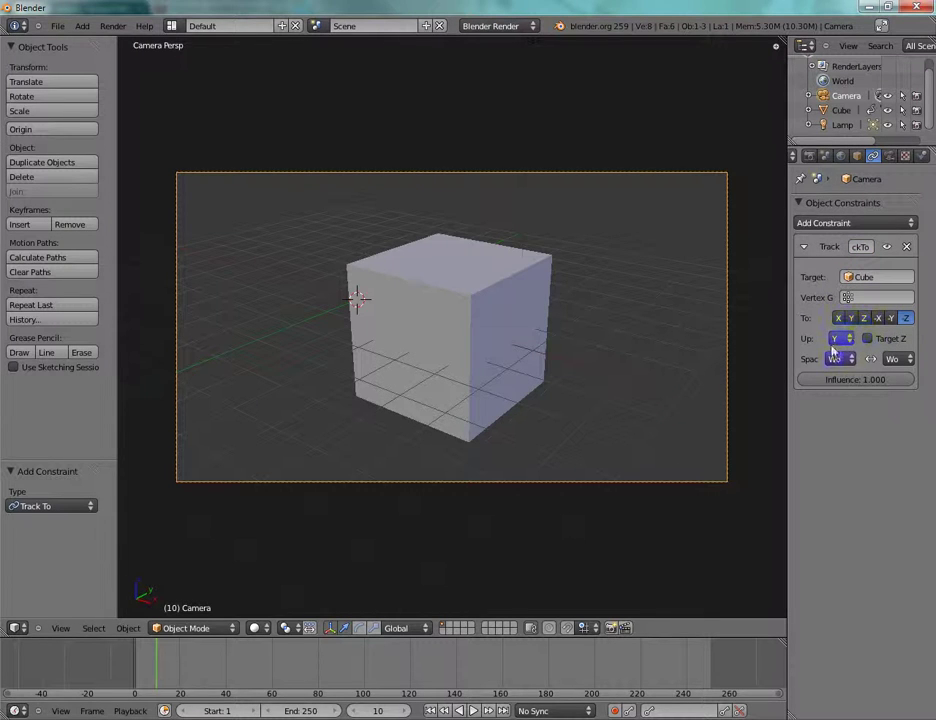
{"action": "left_click", "coordinate": [906, 318]}
Select the cube and move it about -1.775 units along the Y axis to test the camera tracking
{"action": "right_click", "coordinate": [447, 343]}
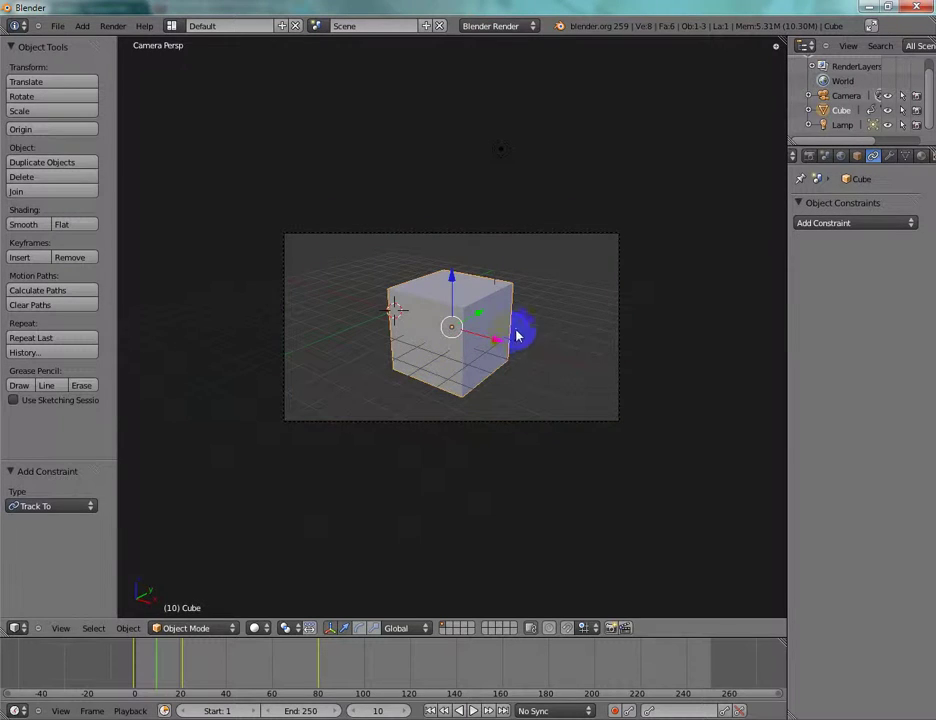
{"action": "left_click_drag", "start_coordinate": [482, 316], "coordinate": [318, 390]}
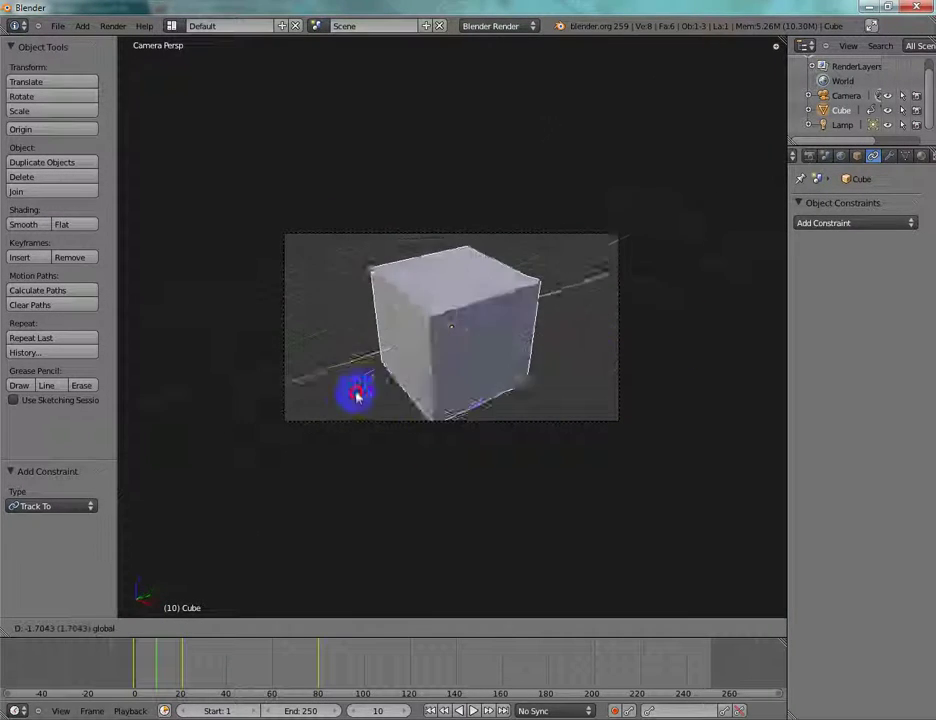
{"action": "left_click", "coordinate": [503, 373]}
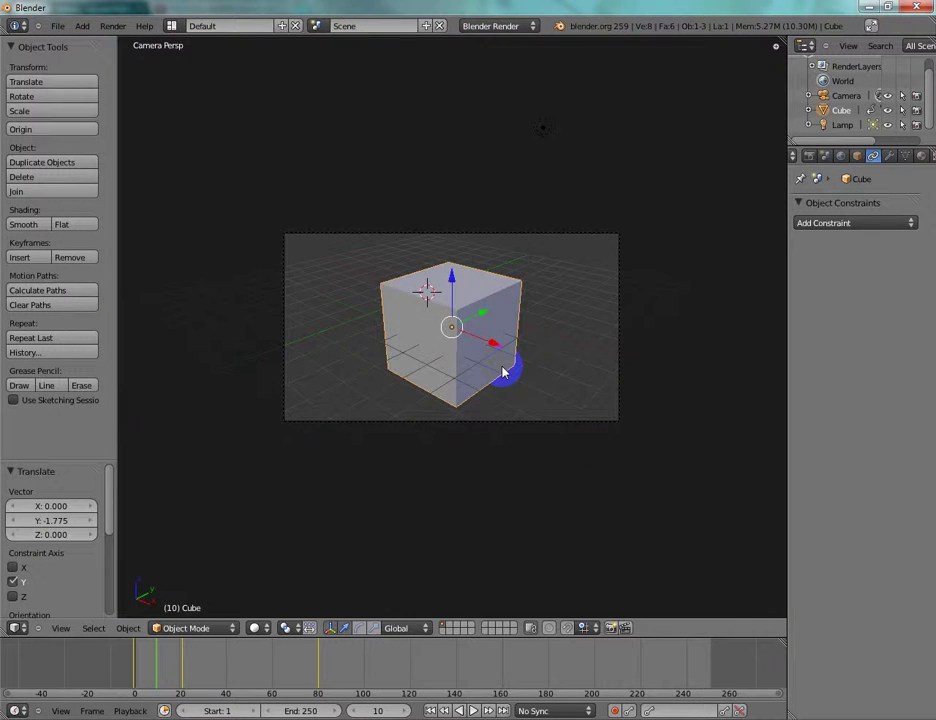
Scrub back and forth through the animation in camera view to check how the camera tracks the cube, finishing at frame 0
{"action": "key", "text": "Left"}
{"action": "key", "text": "Left"}
{"action": "key", "text": "Left"}
{"action": "key", "text": "Left"}
{"action": "key", "text": "Left"}
{"action": "key", "text": "Left"}
{"action": "key", "text": "Left"}
{"action": "key", "text": "Left"}
{"action": "key", "text": "Left"}
{"action": "key", "text": "Left"}
{"action": "key", "text": "Left"}
{"action": "key", "text": "Left"}
{"action": "key", "text": "Left"}
{"action": "key", "text": "Left"}
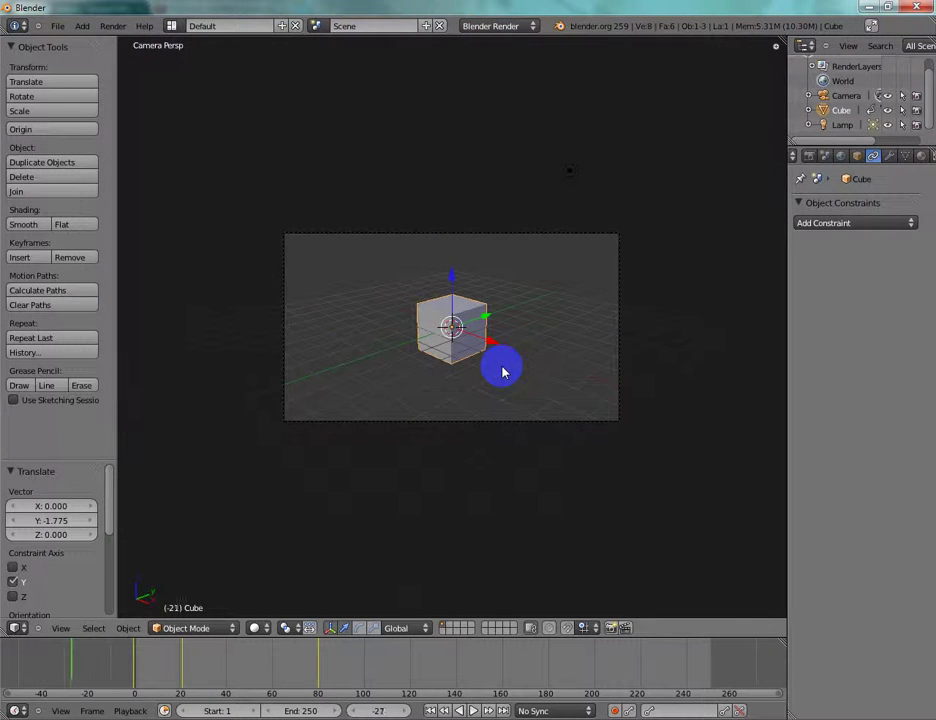
{"action": "key", "text": "Right"}
{"action": "key", "text": "Right"}
{"action": "key", "text": "Right"}
{"action": "key", "text": "Right"}
{"action": "key", "text": "Right"}
{"action": "key", "text": "Right"}
{"action": "key", "text": "Right"}
{"action": "key", "text": "Right"}
{"action": "key", "text": "Right"}
{"action": "key", "text": "Right"}
{"action": "key", "text": "Right"}
{"action": "key", "text": "Right"}
{"action": "key", "text": "Right"}
{"action": "key", "text": "Right"}
{"action": "key", "text": "Right"}
{"action": "key", "text": "Right"}
{"action": "key", "text": "Right"}
{"action": "key", "text": "Right"}
{"action": "key", "text": "Right"}
{"action": "key", "text": "Right"}
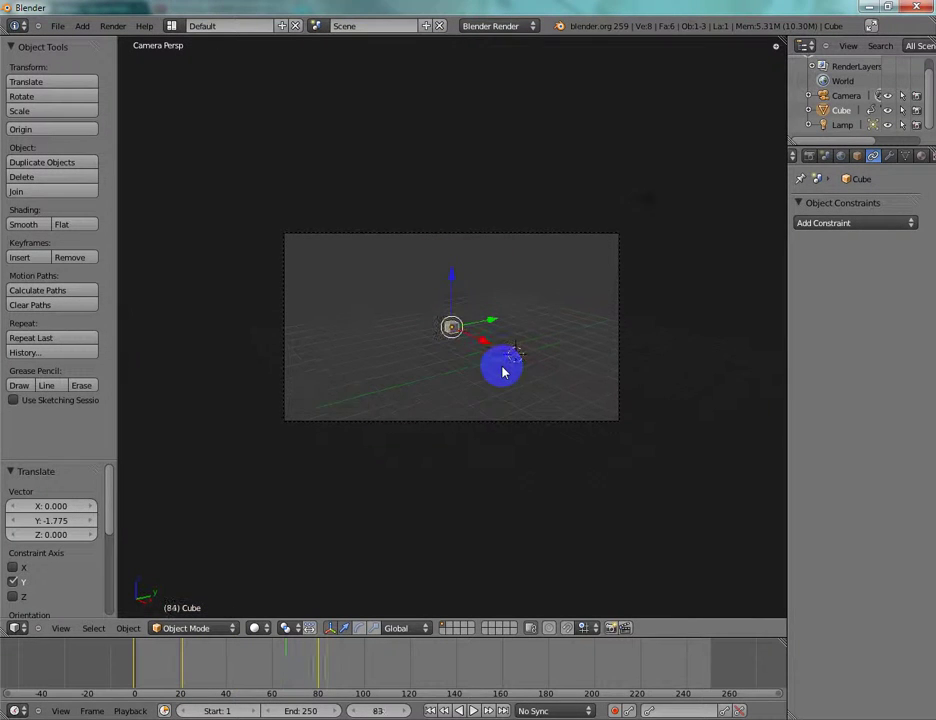
{"action": "key", "text": "Left"}
{"action": "key", "text": "Left"}
{"action": "key", "text": "Left"}
{"action": "key", "text": "Left"}
{"action": "key", "text": "Left"}
{"action": "key", "text": "Left"}
{"action": "key", "text": "Left"}
{"action": "key", "text": "Left"}
{"action": "key", "text": "Left"}
{"action": "key", "text": "Left"}
{"action": "key", "text": "Left"}
{"action": "key", "text": "Left"}
{"action": "key", "text": "Left"}
{"action": "key", "text": "Left"}
{"action": "key", "text": "Left"}
{"action": "key", "text": "Left"}
{"action": "key", "text": "Left"}
{"action": "key", "text": "Left"}
{"action": "key", "text": "Left"}
{"action": "key", "text": "Left"}
{"action": "scroll", "coordinate": [503, 373], "scroll_direction": "down", "scroll_amount": 20, "text": "alt"}
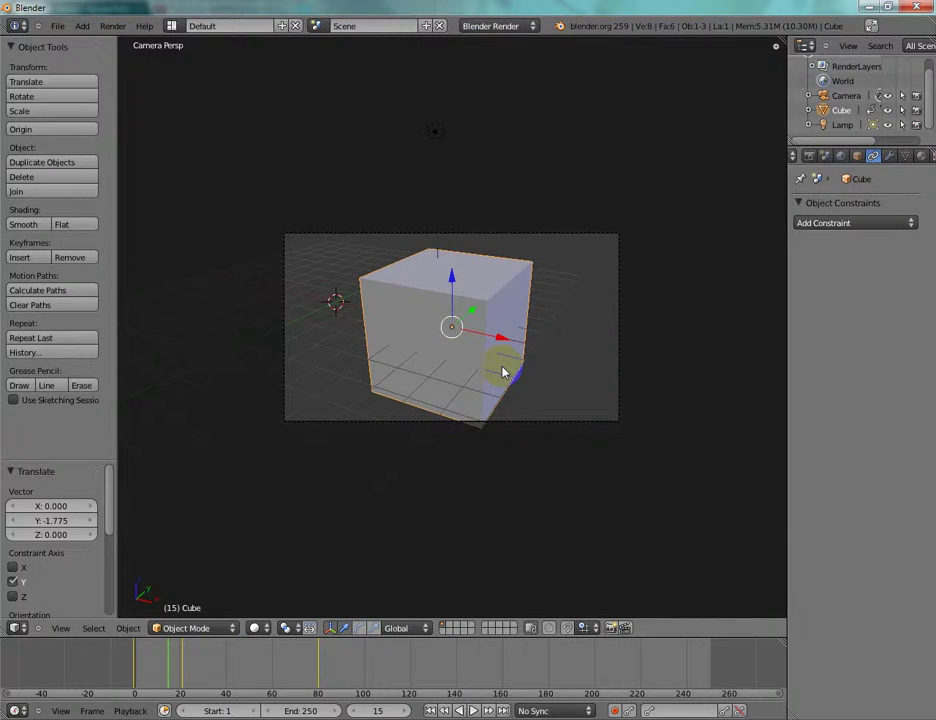
{"action": "scroll", "coordinate": [503, 373], "scroll_direction": "down", "scroll_amount": 7, "text": "alt"}
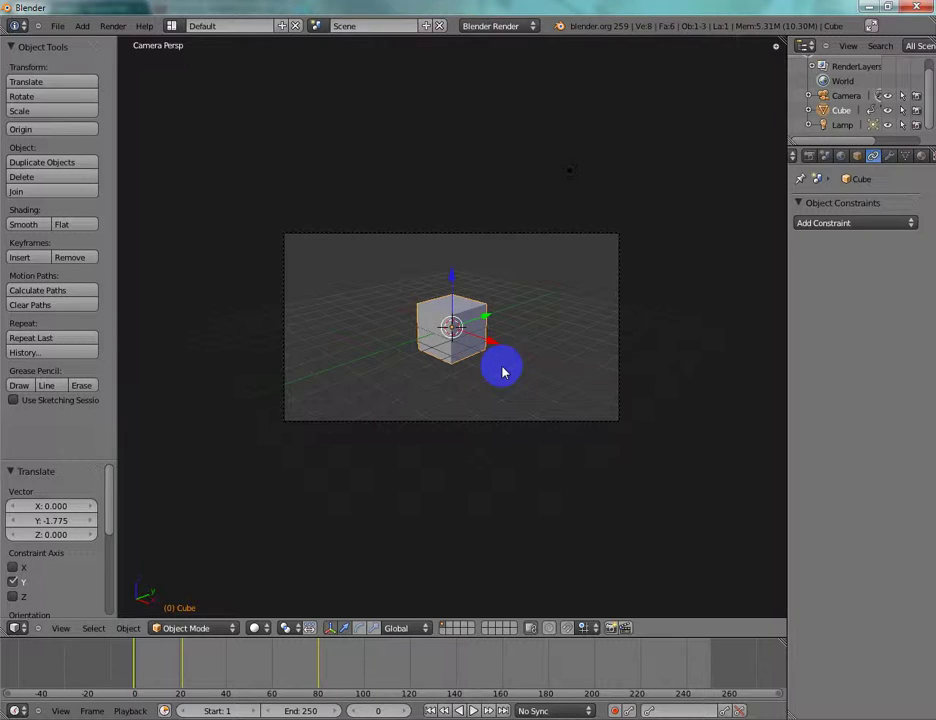
{"action": "left_click", "coordinate": [505, 26]}
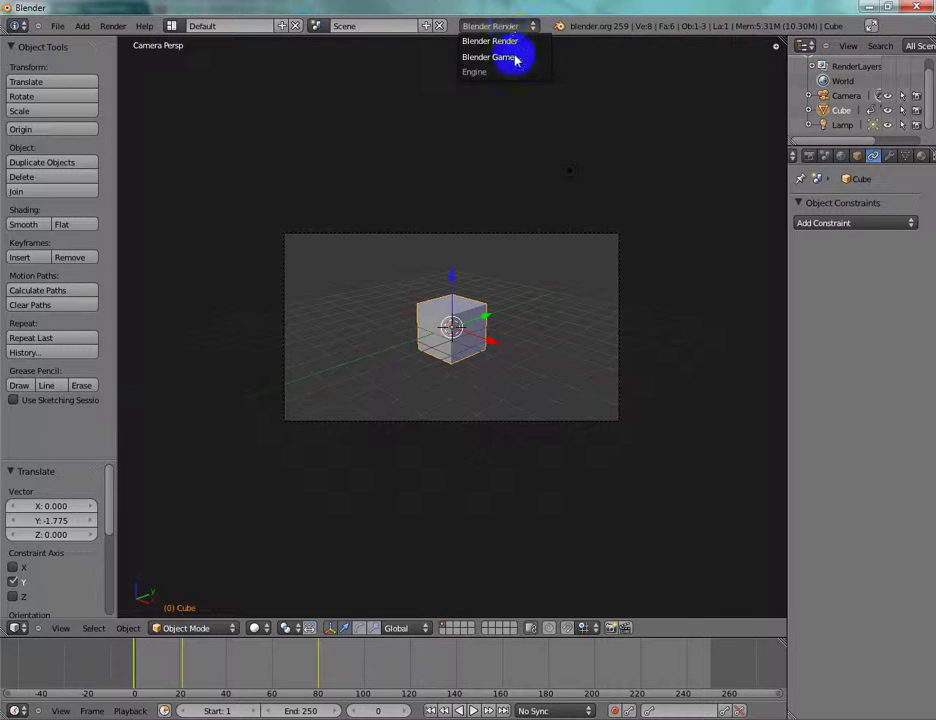
{"action": "left_click", "coordinate": [686, 149]}
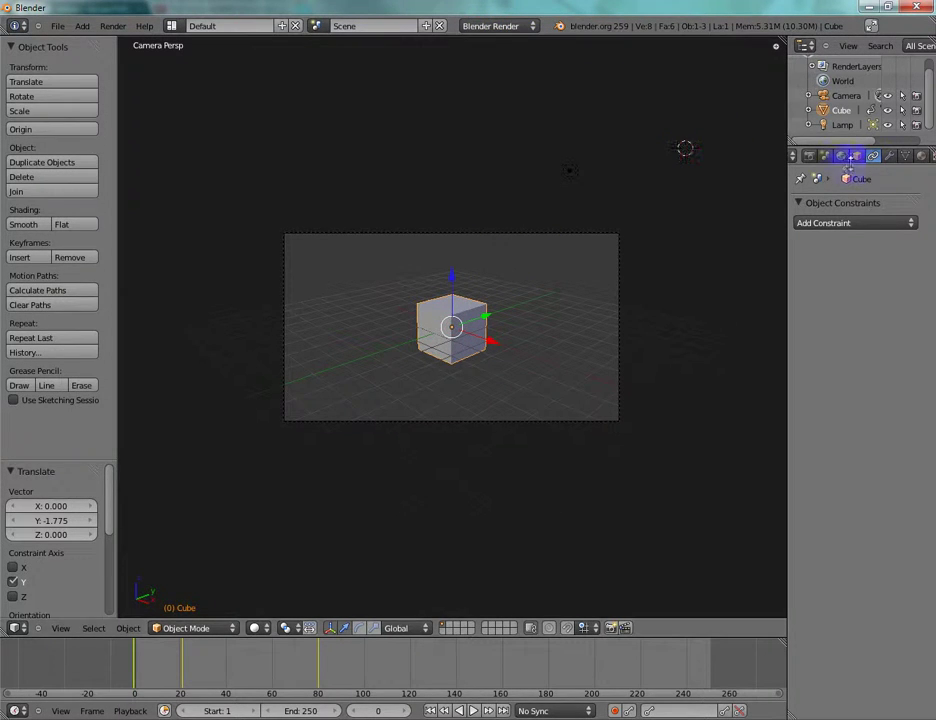
Leave the camera view and examine the cube in user perspective, from close inside it to far enough away to see the whole scene
{"action": "scroll", "coordinate": [452, 359], "scroll_direction": "up", "scroll_amount": 10}
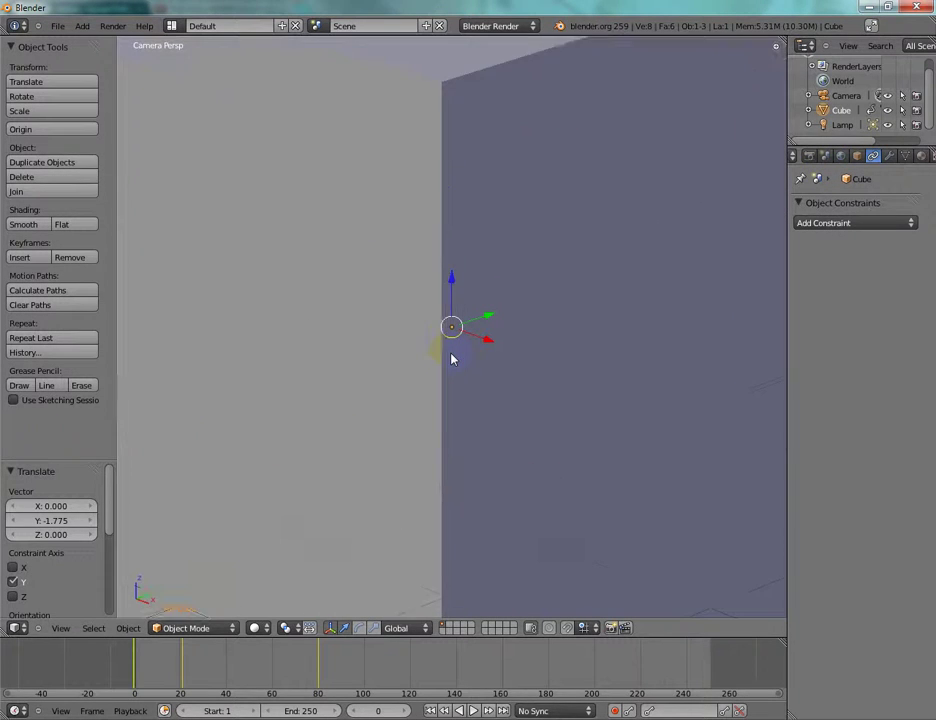
{"action": "scroll", "coordinate": [452, 359], "scroll_direction": "up", "scroll_amount": 3}
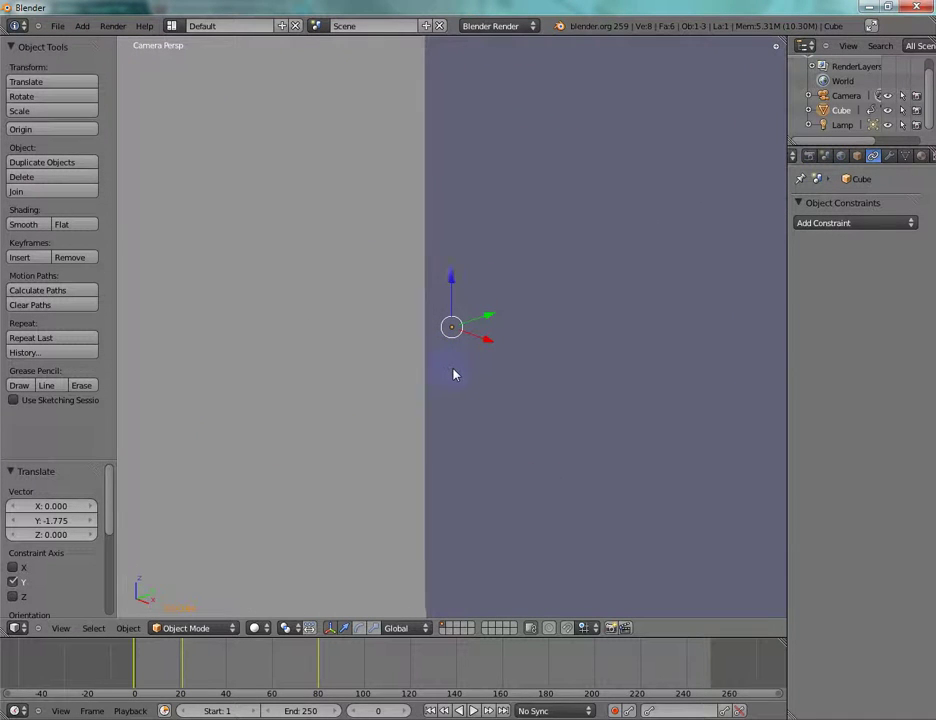
{"action": "key", "text": "KP_0"}
{"action": "scroll", "coordinate": [532, 351], "scroll_direction": "up", "scroll_amount": 12}
{"action": "middle_click_drag", "start_coordinate": [532, 356], "coordinate": [464, 349]}
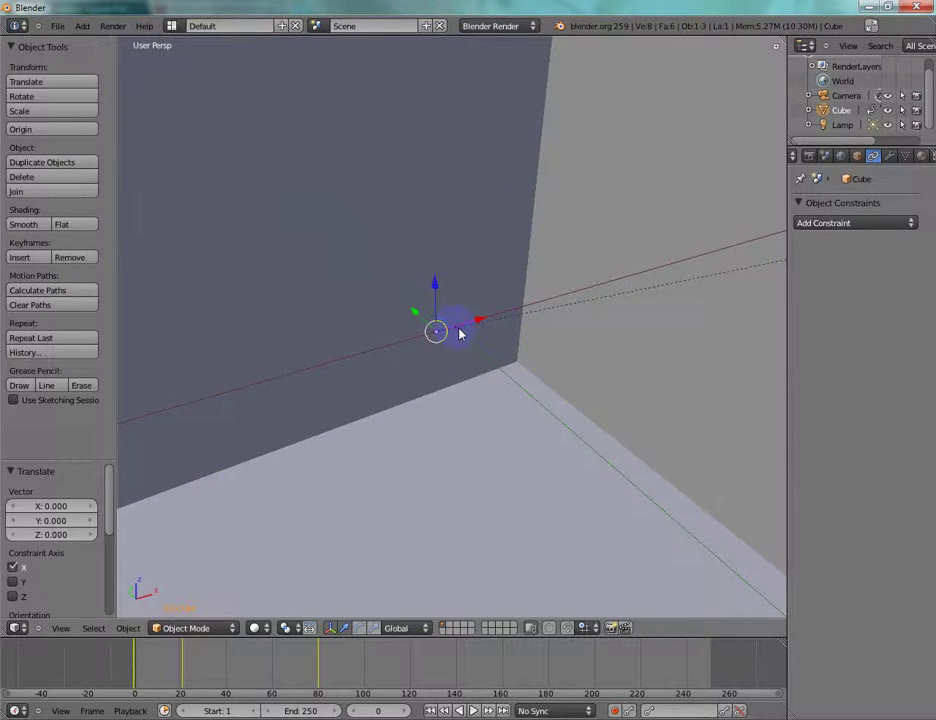
{"action": "scroll", "coordinate": [464, 341], "scroll_direction": "down", "scroll_amount": 10}
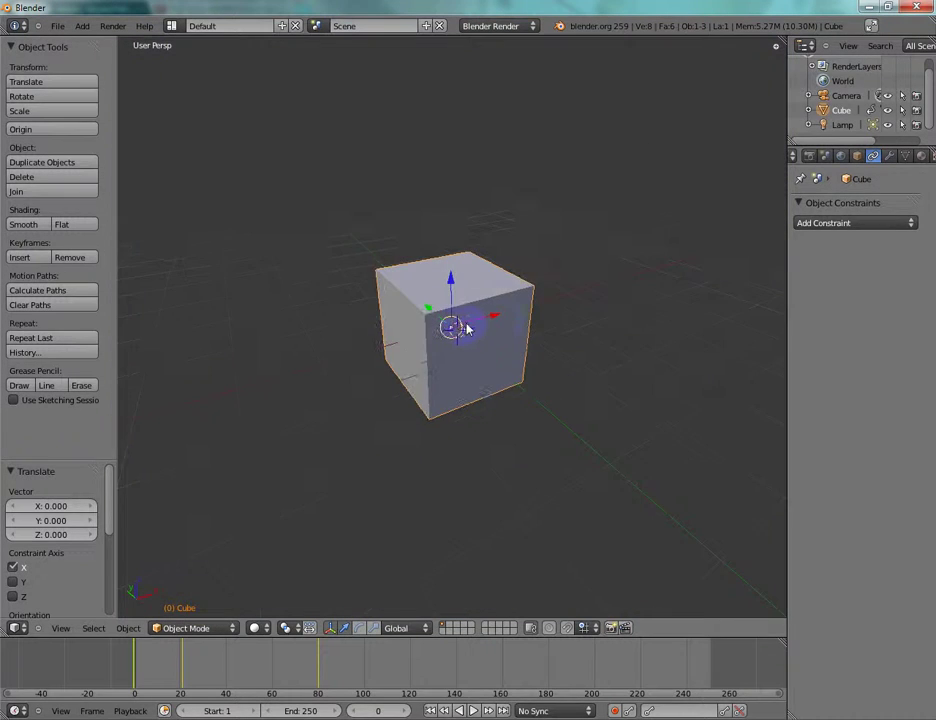
{"action": "scroll", "coordinate": [562, 318], "scroll_direction": "down", "scroll_amount": 3}
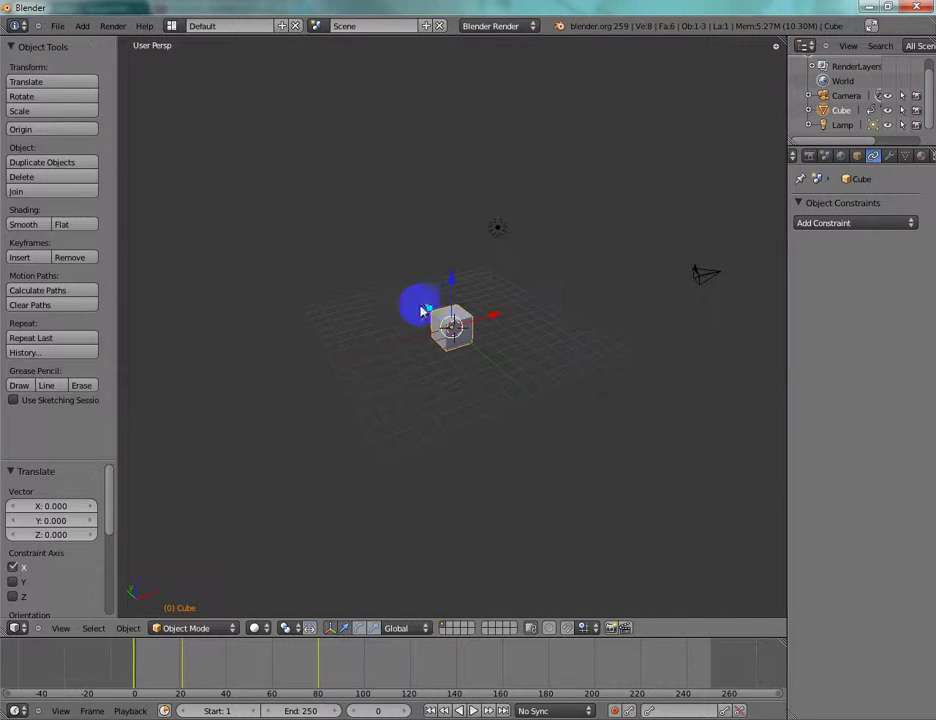
{"action": "left_click_drag", "start_coordinate": [453, 328], "coordinate": [428, 333]}
{"action": "scroll", "coordinate": [538, 380], "scroll_direction": "up", "scroll_amount": 5}
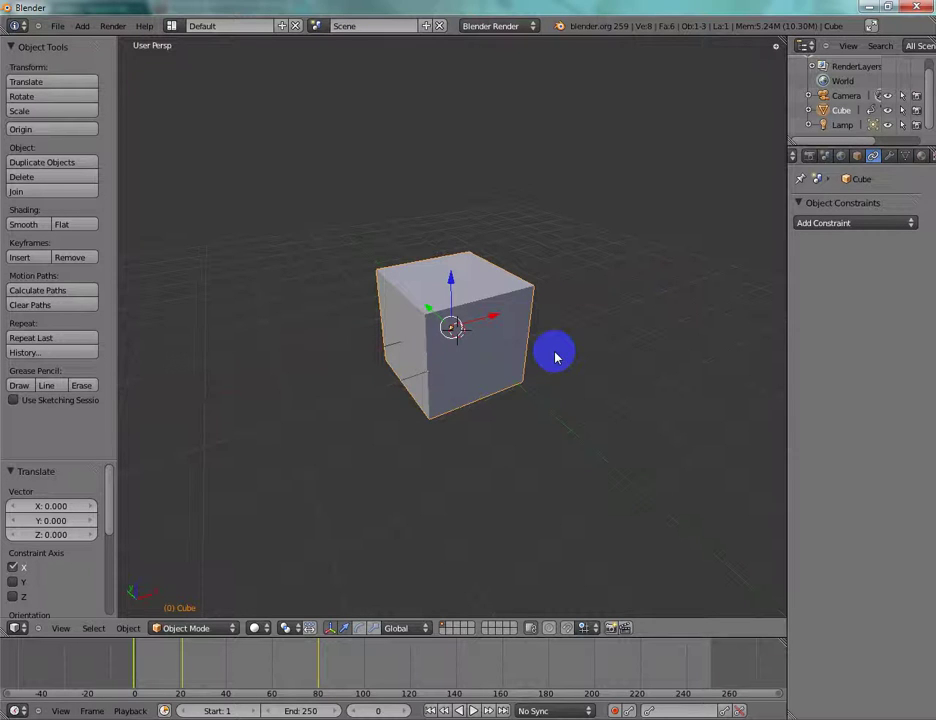
{"action": "scroll", "coordinate": [509, 320], "scroll_direction": "up", "scroll_amount": 8}
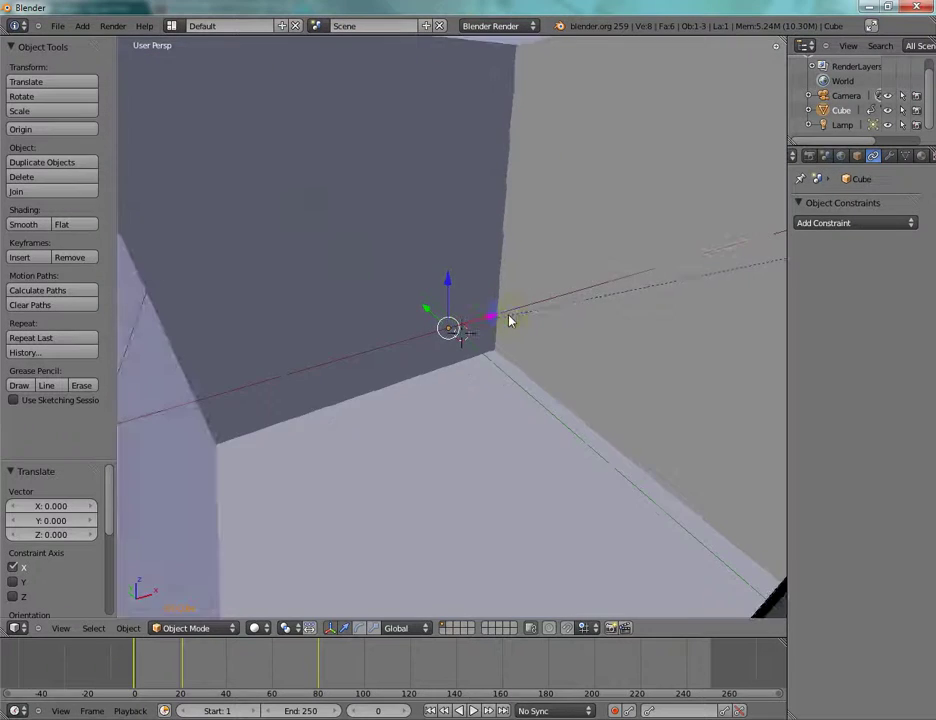
{"action": "scroll", "coordinate": [509, 320], "scroll_direction": "down", "scroll_amount": 7}
{"action": "scroll", "coordinate": [509, 320], "scroll_direction": "down", "scroll_amount": 2}
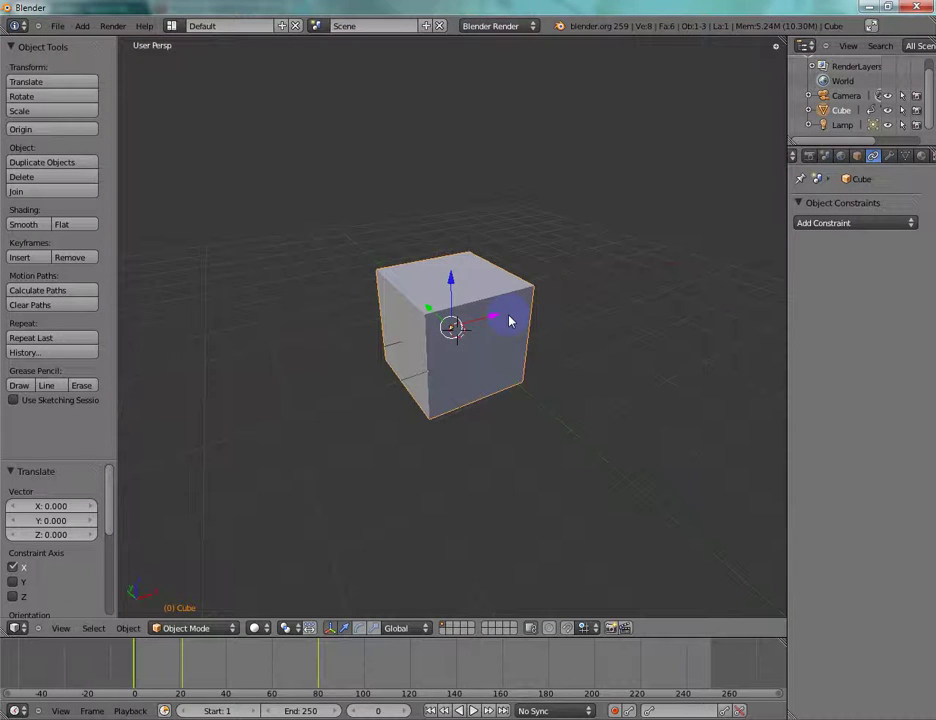
{"action": "scroll", "coordinate": [551, 338], "scroll_direction": "down", "scroll_amount": 3}
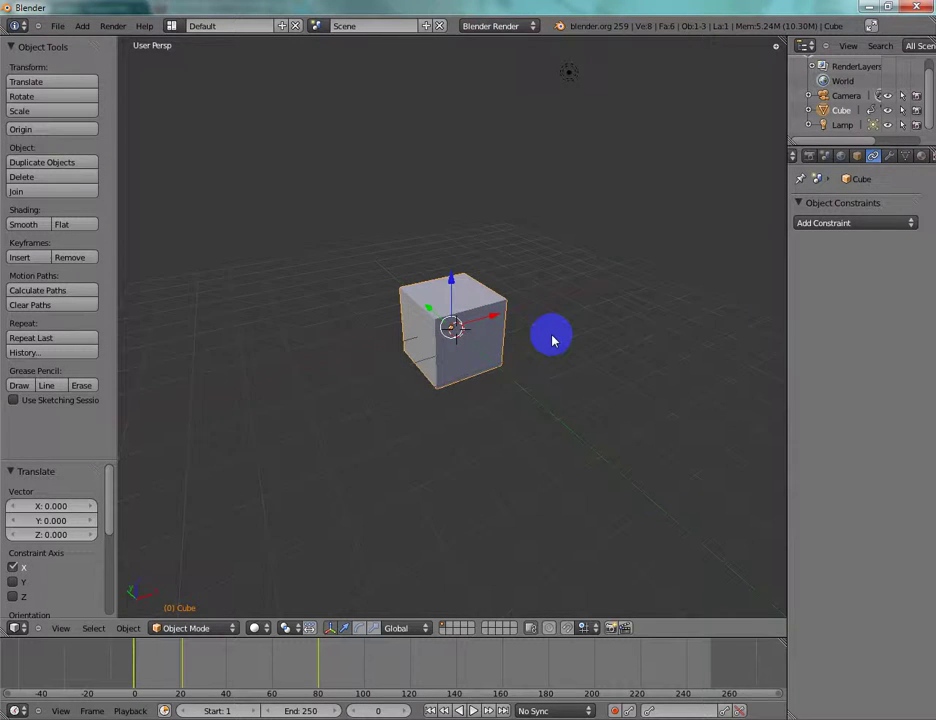
{"action": "scroll", "coordinate": [552, 335], "scroll_direction": "up", "scroll_amount": 5}
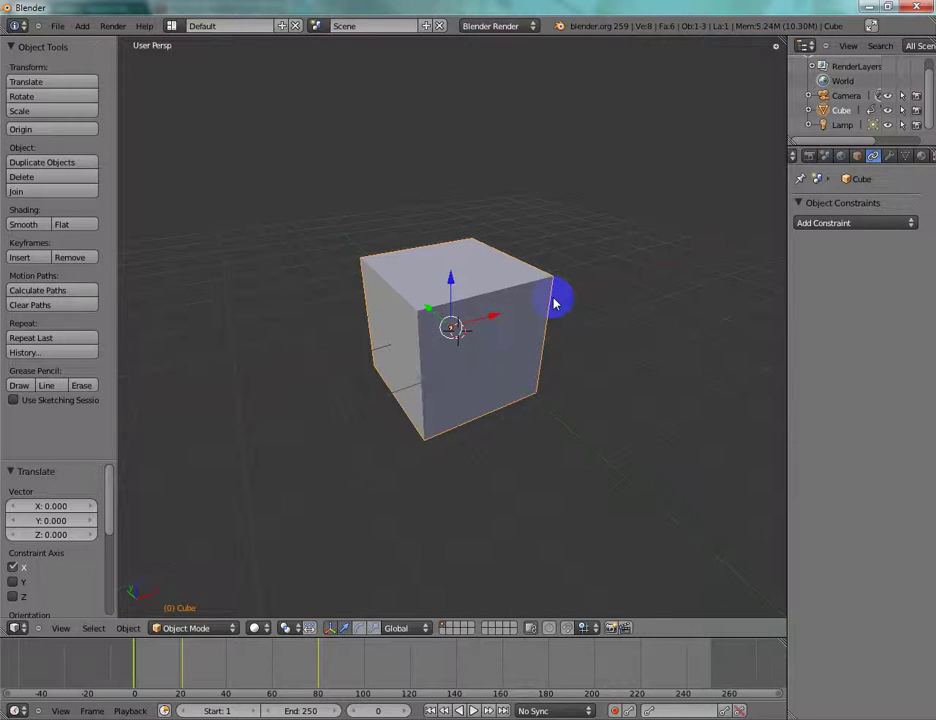